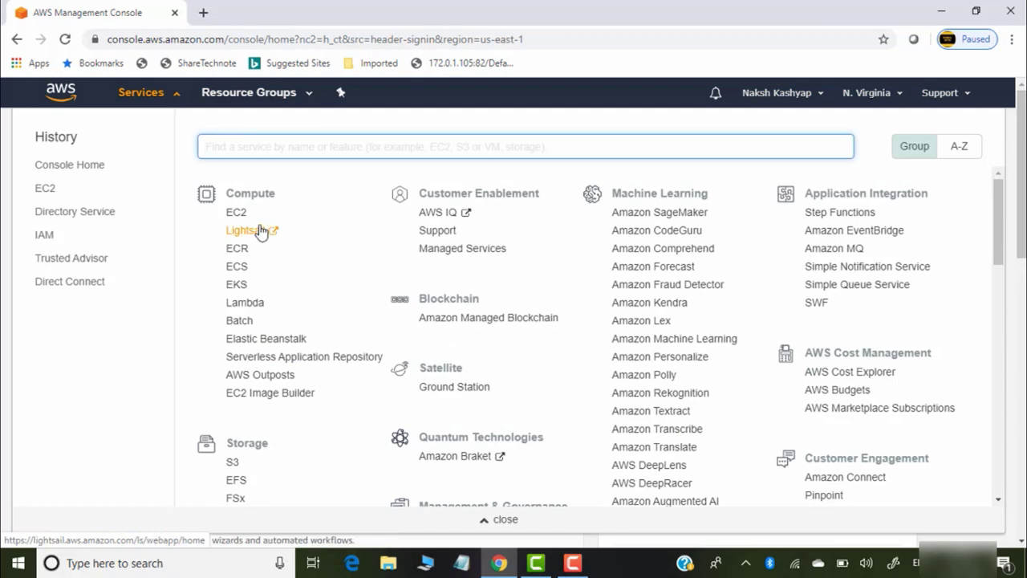
Go to EC2's running instances and start the Launch Instance wizard
{"action": "left_click", "coordinate": [240, 215]}
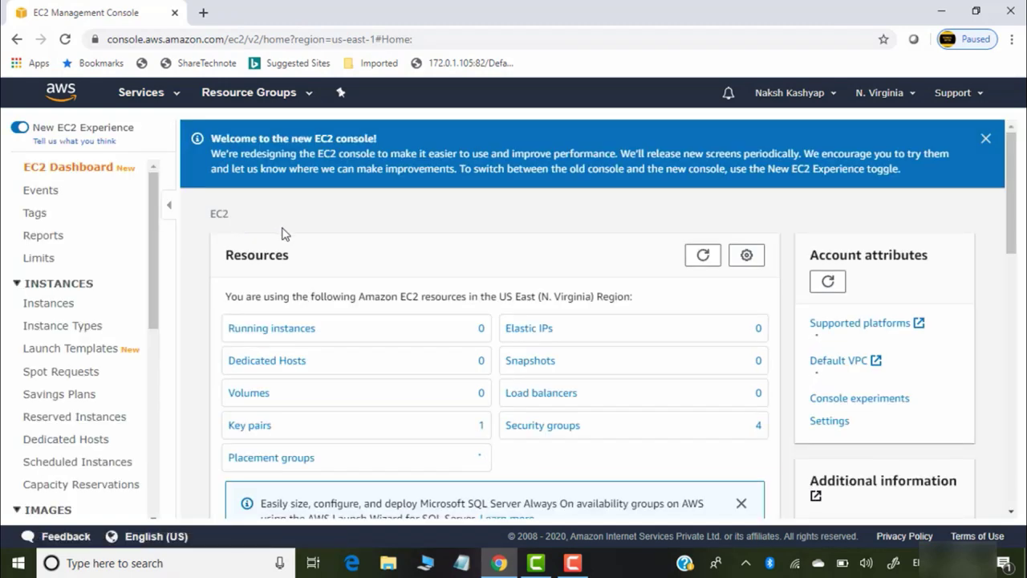
{"action": "left_click", "coordinate": [298, 335]}
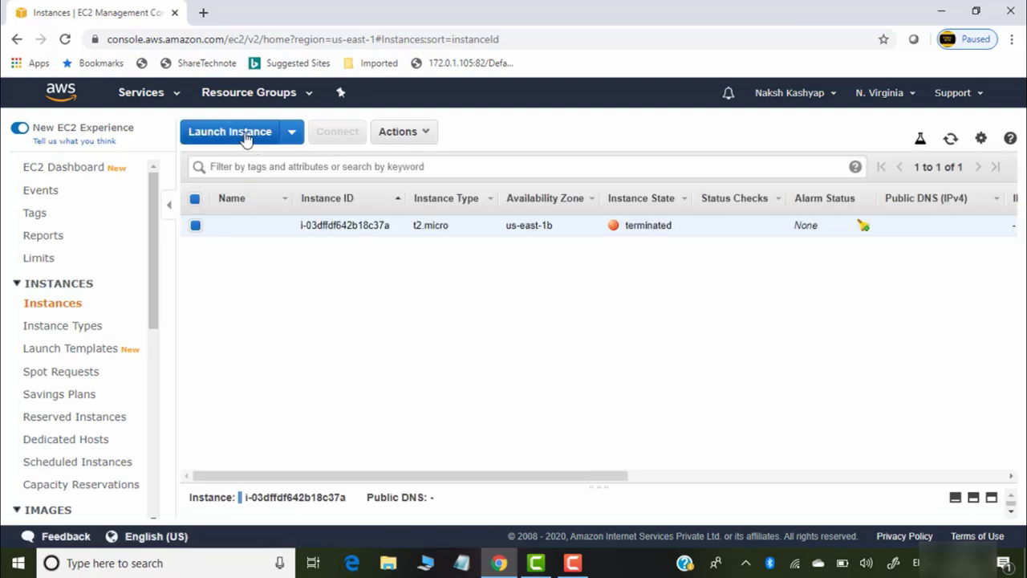
{"action": "left_click", "coordinate": [241, 133]}
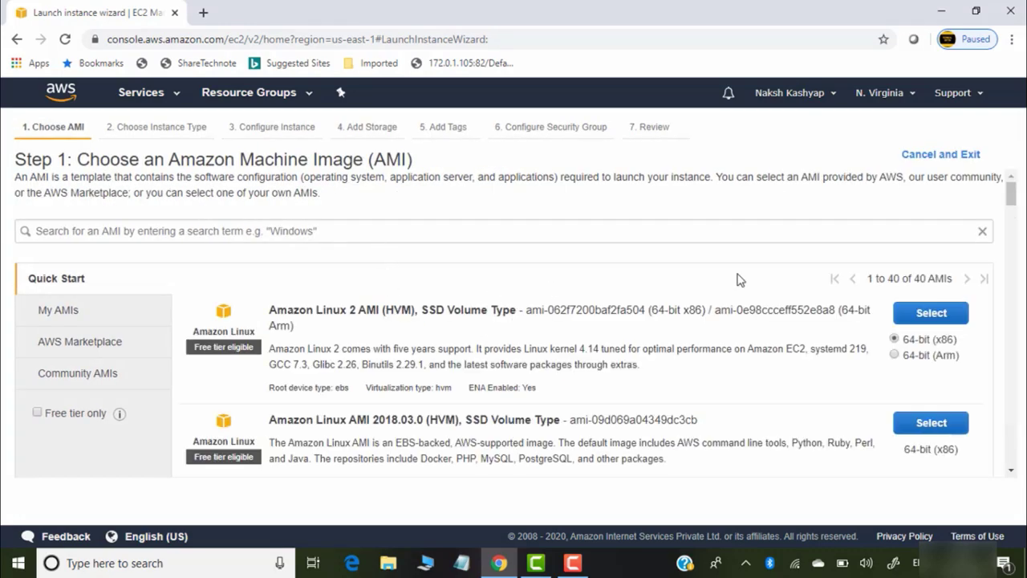
Select the Windows Server 2012 R2 Base image with the t2.micro instance type
{"action": "left_click_drag", "start_coordinate": [1012, 195], "coordinate": [1017, 410]}
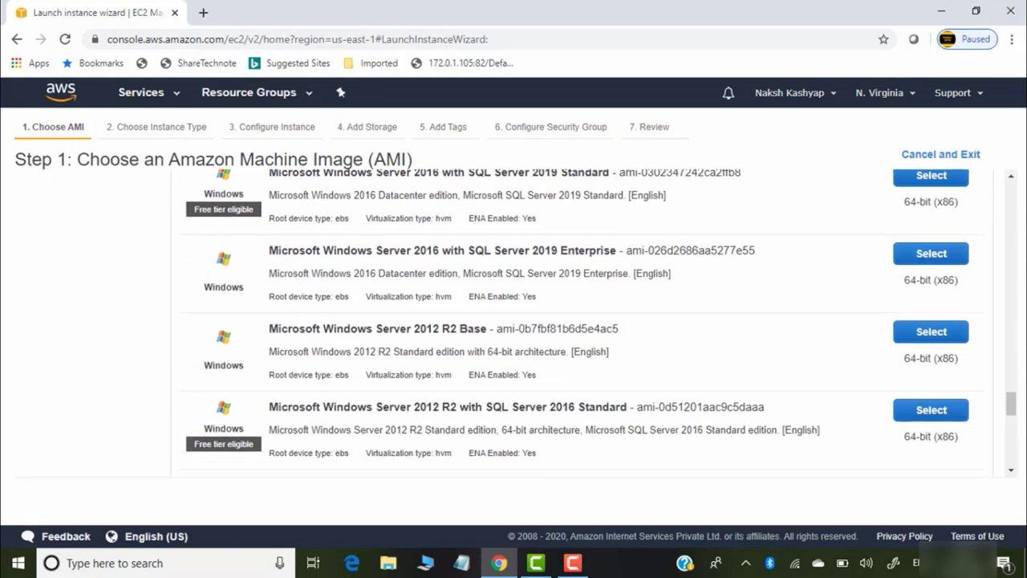
{"action": "left_click", "coordinate": [945, 335]}
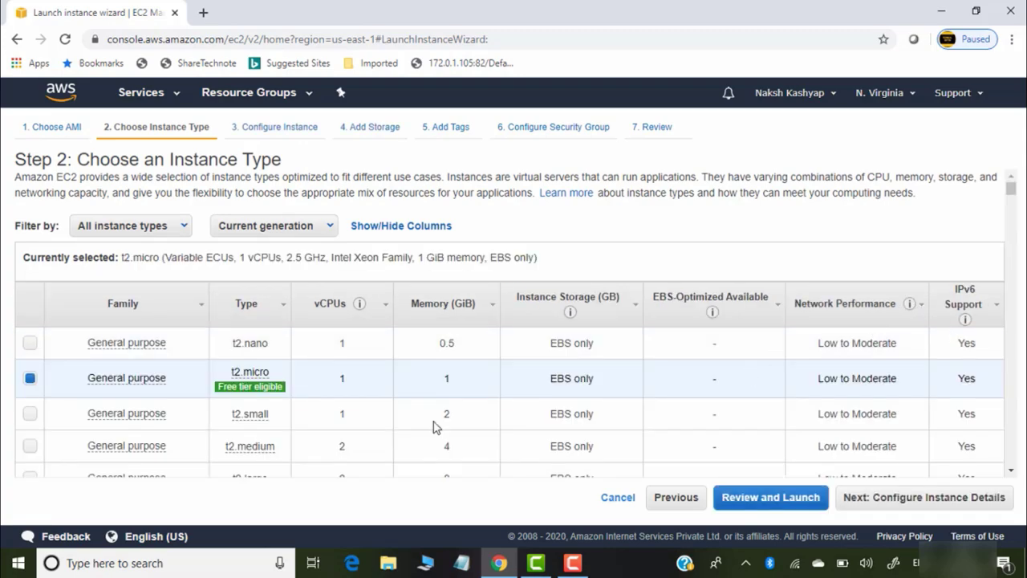
{"action": "mouse_move", "coordinate": [285, 384]}
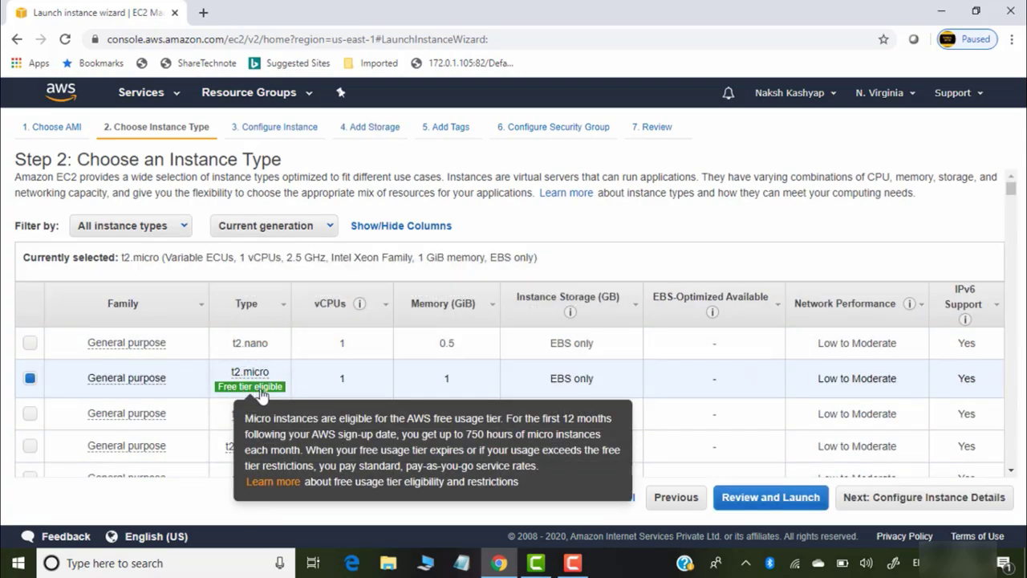
{"action": "left_click", "coordinate": [950, 497]}
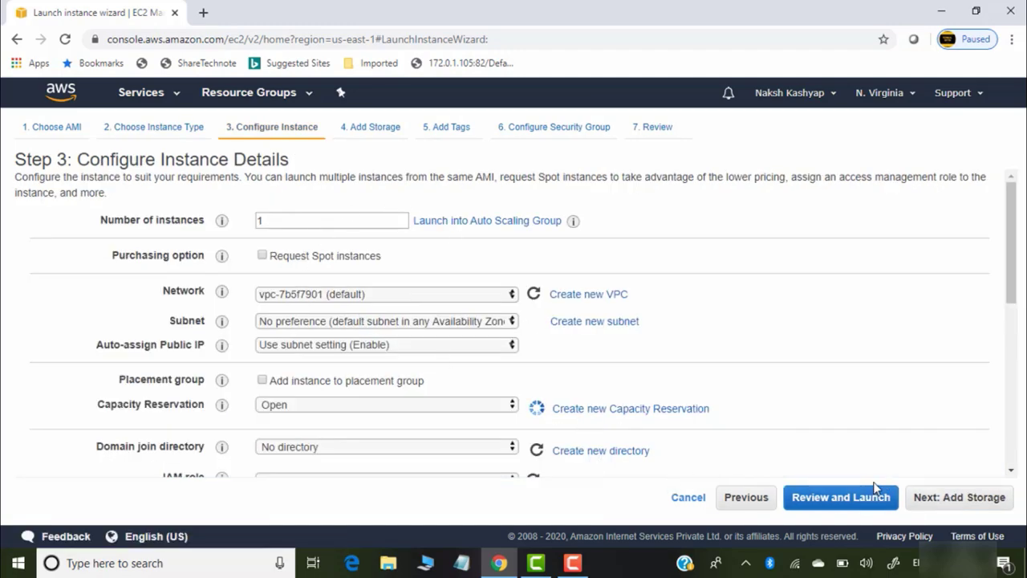
Accept the default instance details, storage and tags
{"action": "left_click", "coordinate": [954, 499]}
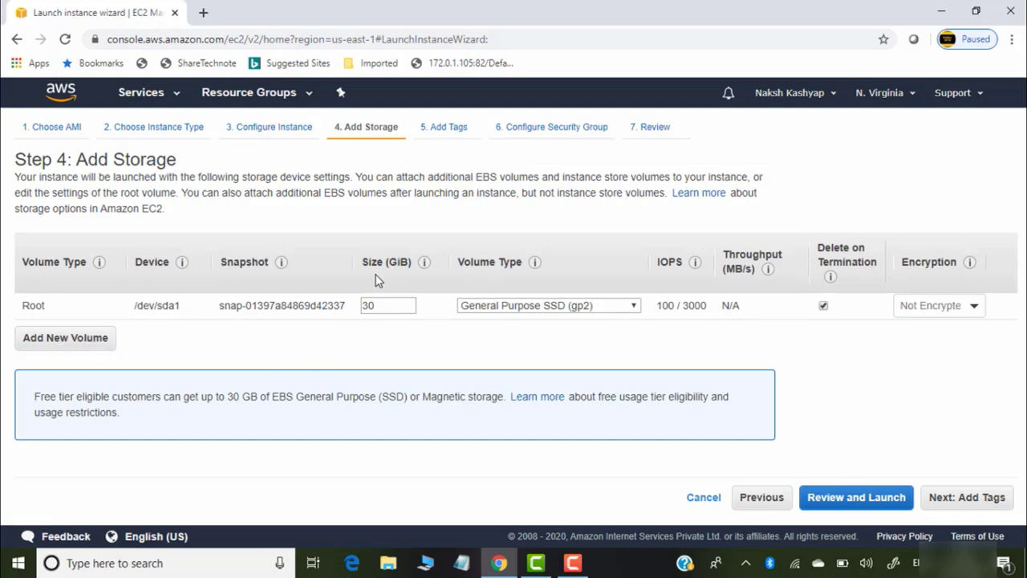
{"action": "left_click", "coordinate": [974, 501]}
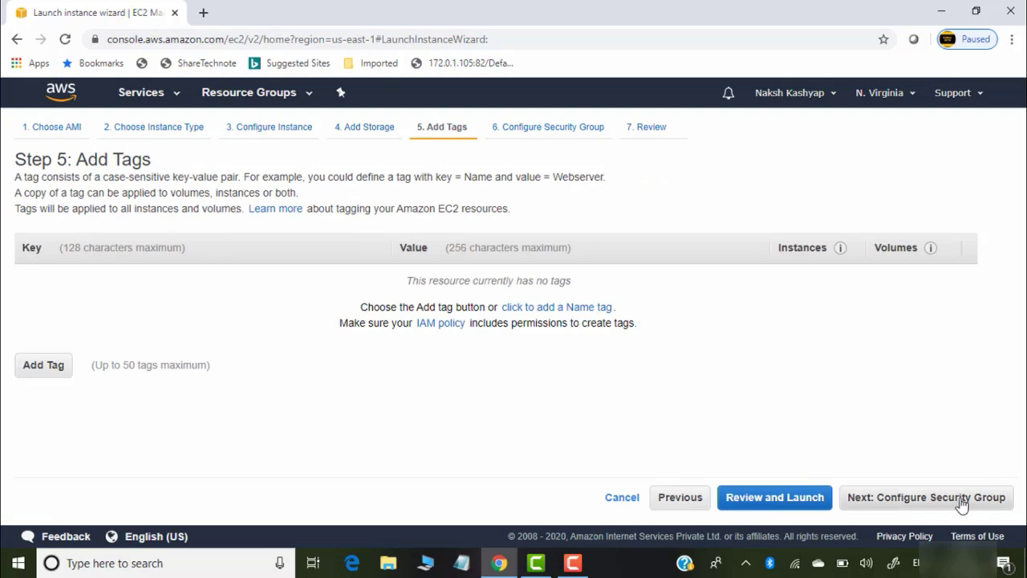
{"action": "left_click", "coordinate": [960, 499]}
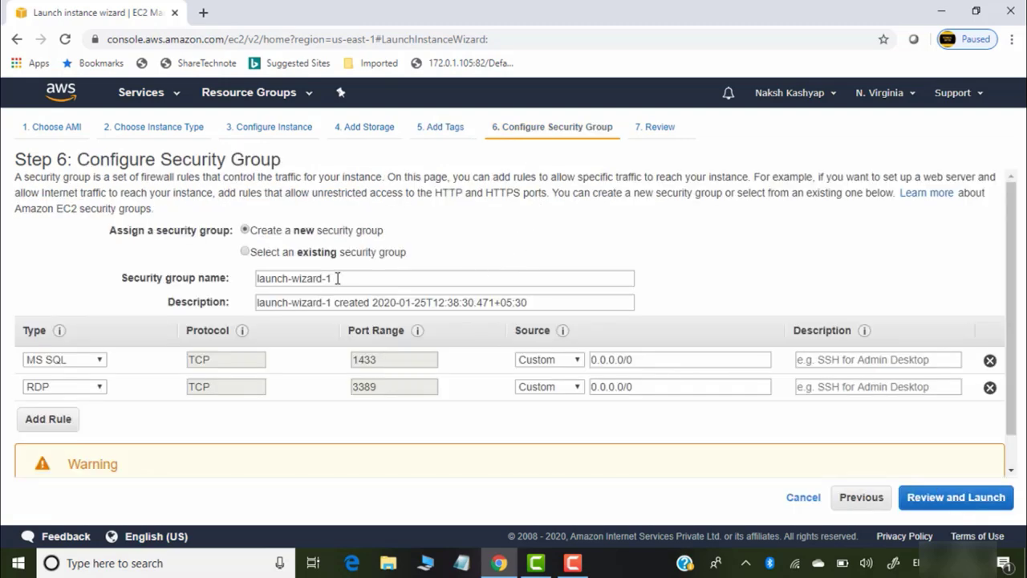
Rename the security group to mynewsg
{"action": "left_click", "coordinate": [345, 277]}
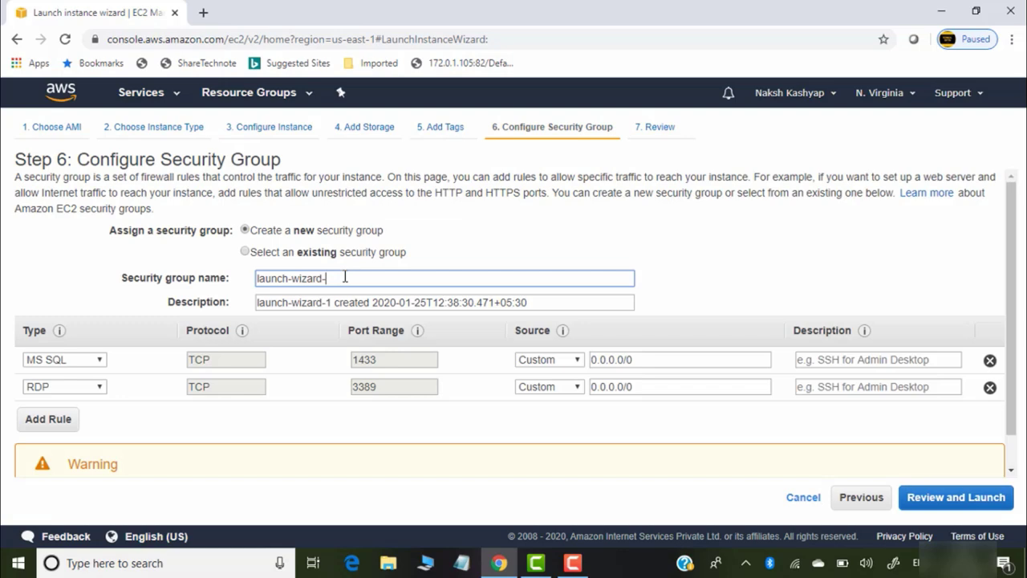
{"action": "key", "text": "BackSpace"}
{"action": "key", "text": "BackSpace"}
{"action": "key", "text": "BackSpace"}
{"action": "key", "text": "BackSpace"}
{"action": "key", "text": "BackSpace"}
{"action": "key", "text": "BackSpace"}
{"action": "key", "text": "BackSpace"}
{"action": "key", "text": "BackSpace"}
{"action": "key", "text": "BackSpace"}
{"action": "key", "text": "BackSpace"}
{"action": "key", "text": "BackSpace"}
{"action": "key", "text": "BackSpace"}
{"action": "key", "text": "BackSpace"}
{"action": "key", "text": "BackSpace"}
{"action": "type", "text": "mynewsg"}
Set the first rule to All traffic and both rules' sources to Anywhere, then review
{"action": "left_click", "coordinate": [95, 360]}
{"action": "scroll", "coordinate": [161, 168], "scroll_direction": "up", "scroll_amount": 3}
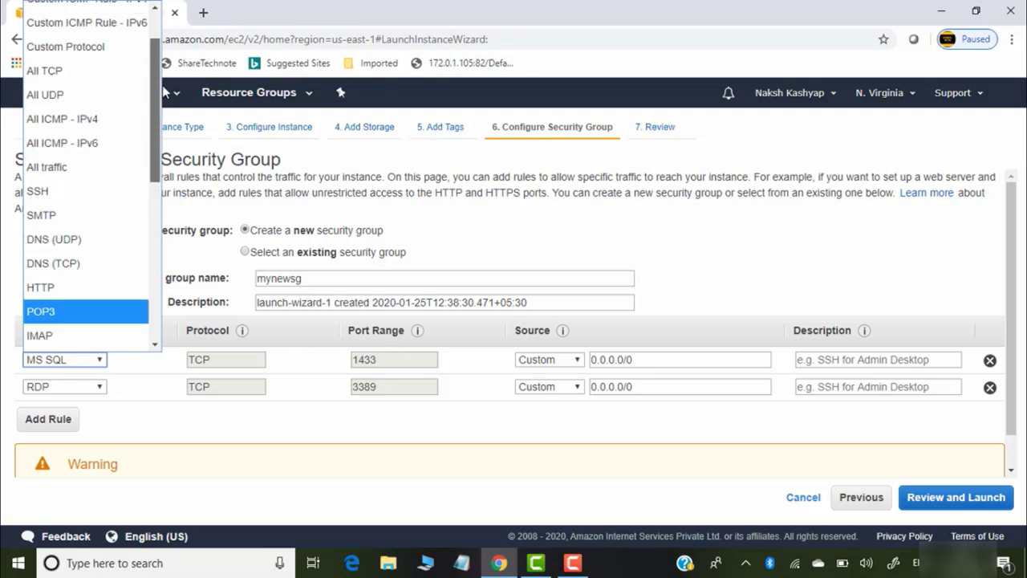
{"action": "left_click", "coordinate": [48, 165]}
{"action": "left_click", "coordinate": [564, 361]}
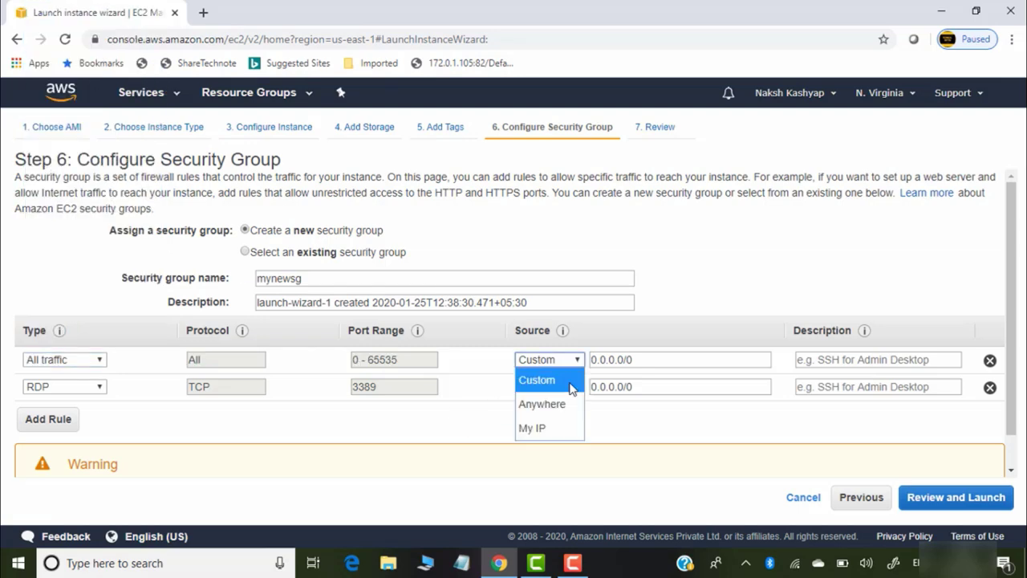
{"action": "left_click", "coordinate": [562, 404]}
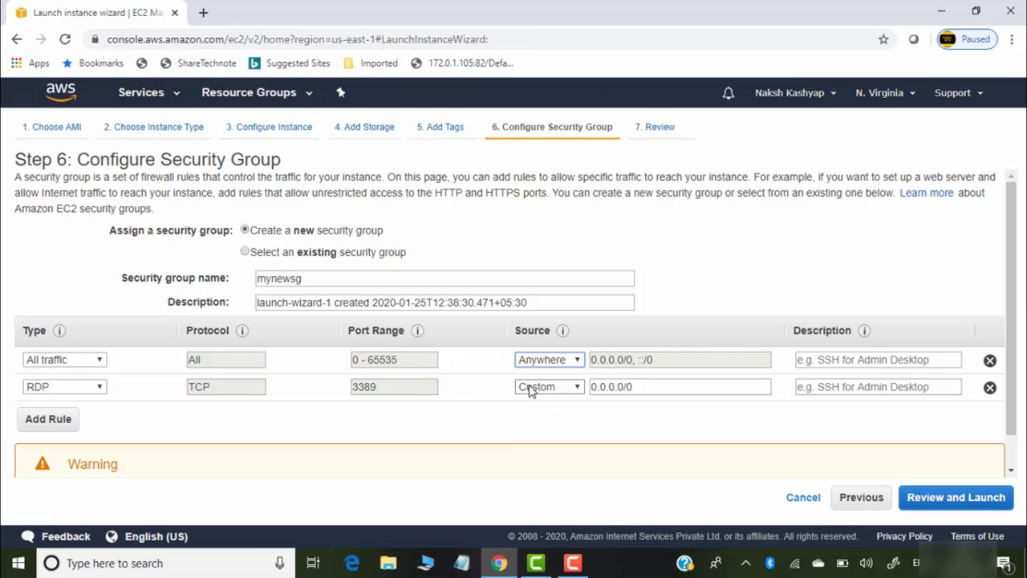
{"action": "left_click", "coordinate": [546, 387]}
{"action": "left_click", "coordinate": [560, 433]}
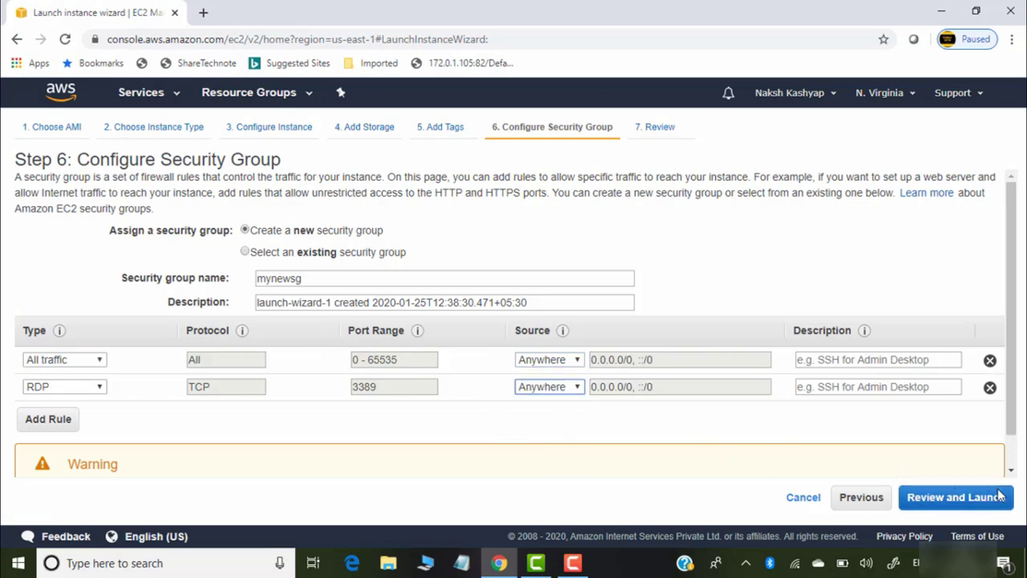
{"action": "left_click", "coordinate": [963, 499]}
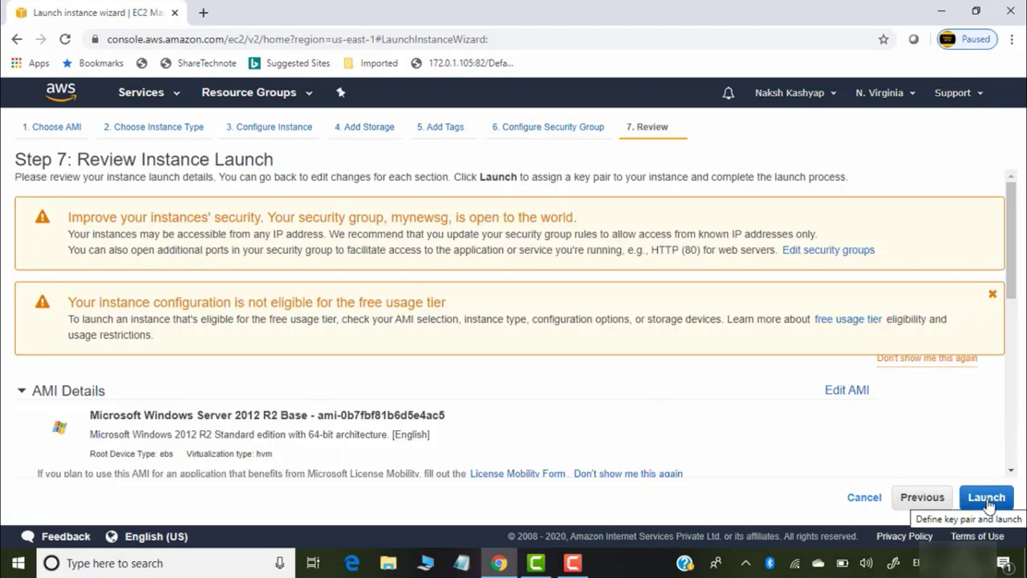
Create and download a new key pair named mynewkeypairforAD
{"action": "left_click", "coordinate": [986, 498]}
{"action": "left_click", "coordinate": [455, 333]}
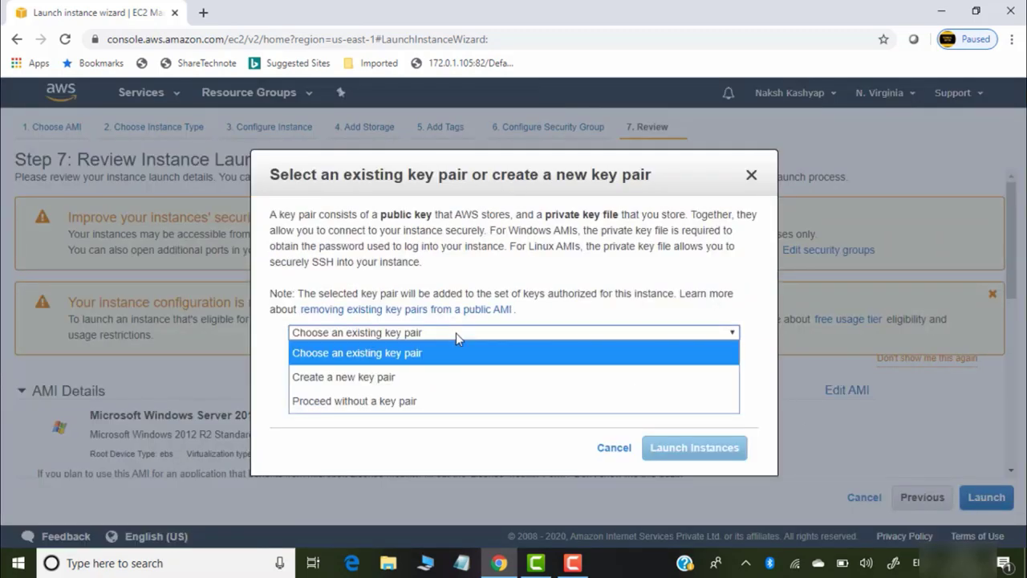
{"action": "left_click", "coordinate": [420, 372]}
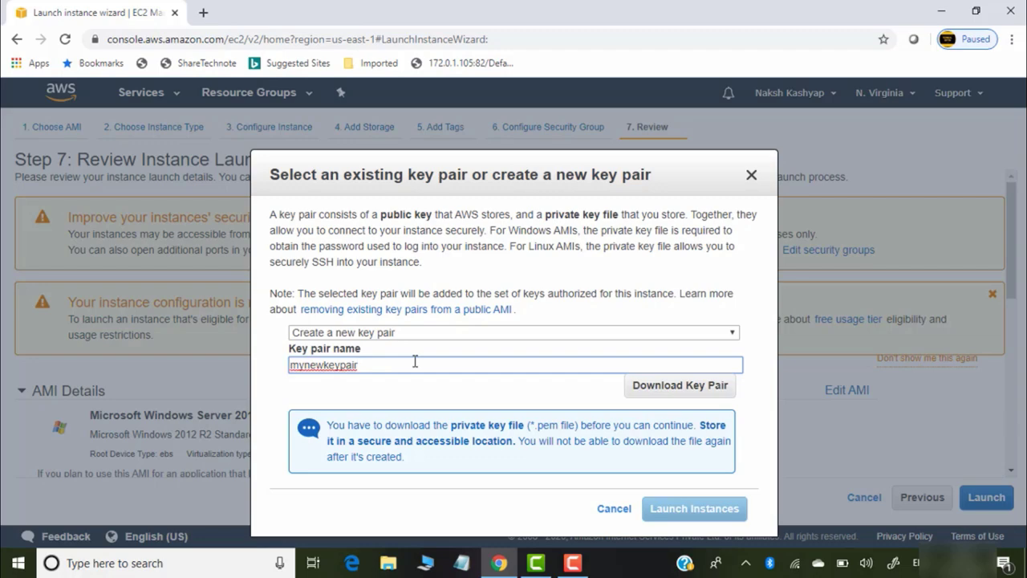
{"action": "left_click", "coordinate": [414, 362]}
{"action": "type", "text": "forAD"}
{"action": "left_click", "coordinate": [654, 387]}
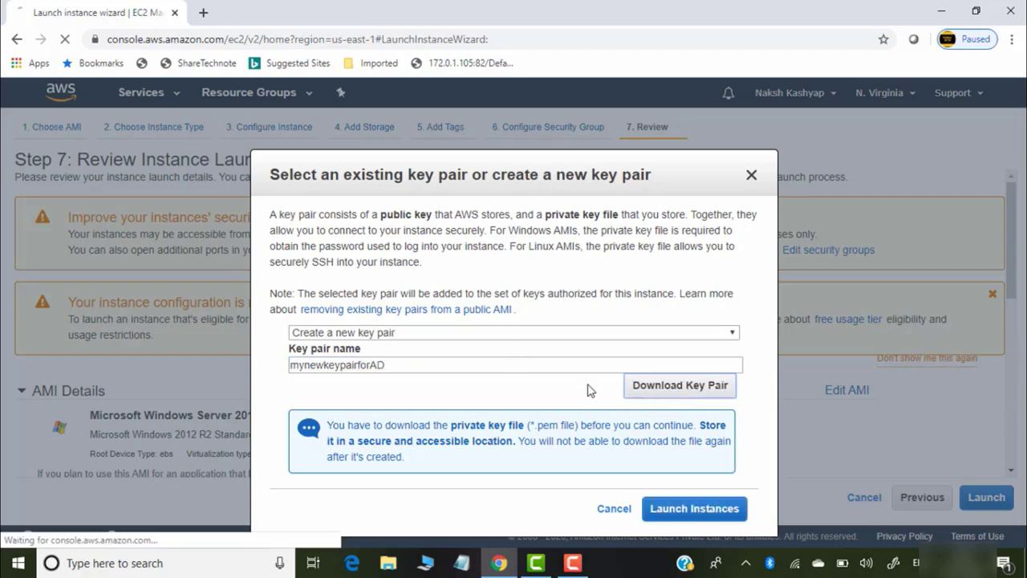
Launch the instance and view it in the Instances list
{"action": "left_click", "coordinate": [695, 510]}
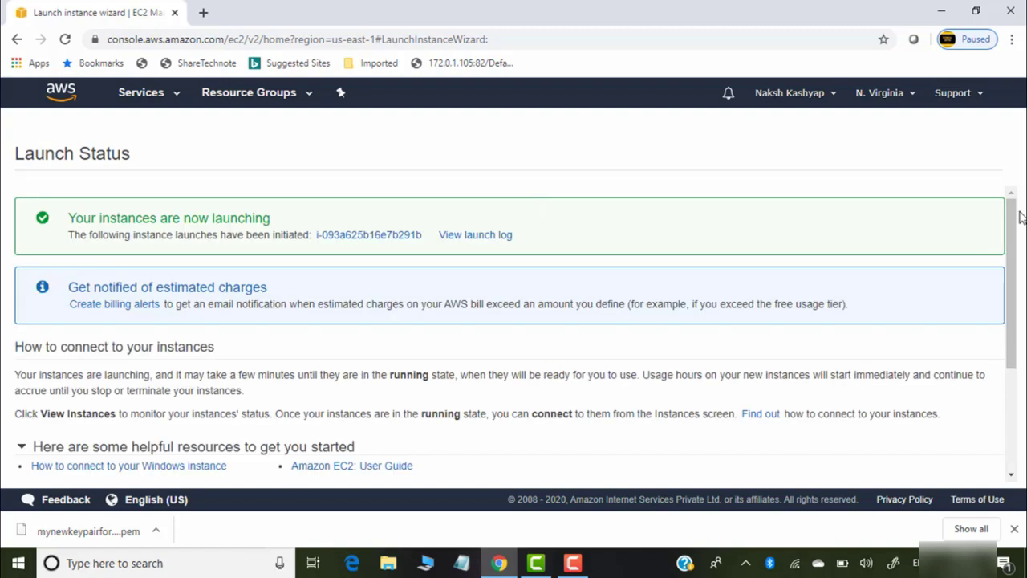
{"action": "scroll", "coordinate": [1009, 217], "scroll_direction": "down", "scroll_amount": 3}
{"action": "left_click", "coordinate": [975, 472]}
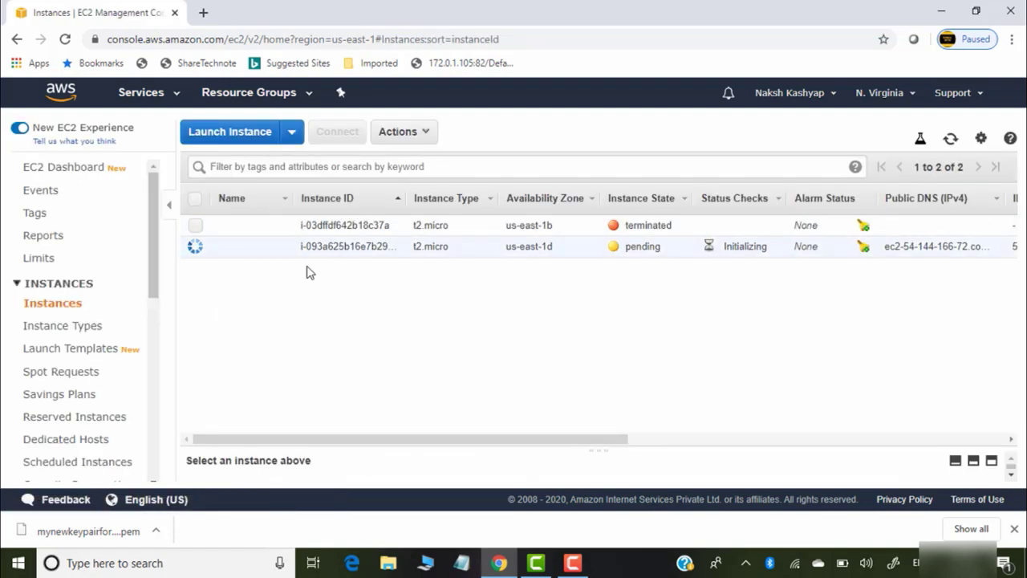
Name the new instance ADserver
{"action": "left_click", "coordinate": [280, 246]}
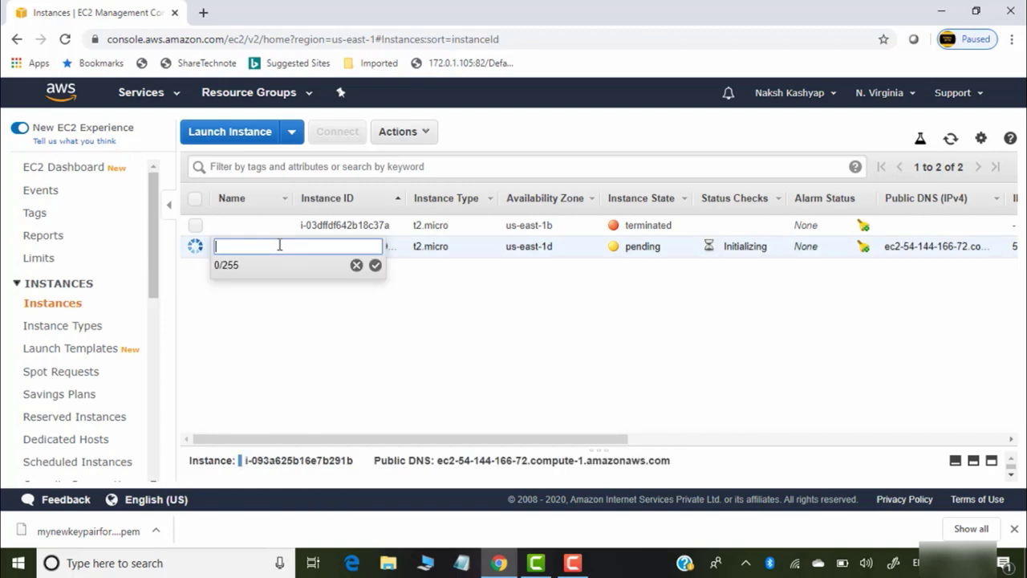
{"action": "type", "text": "ADserver"}
{"action": "left_click", "coordinate": [375, 264]}
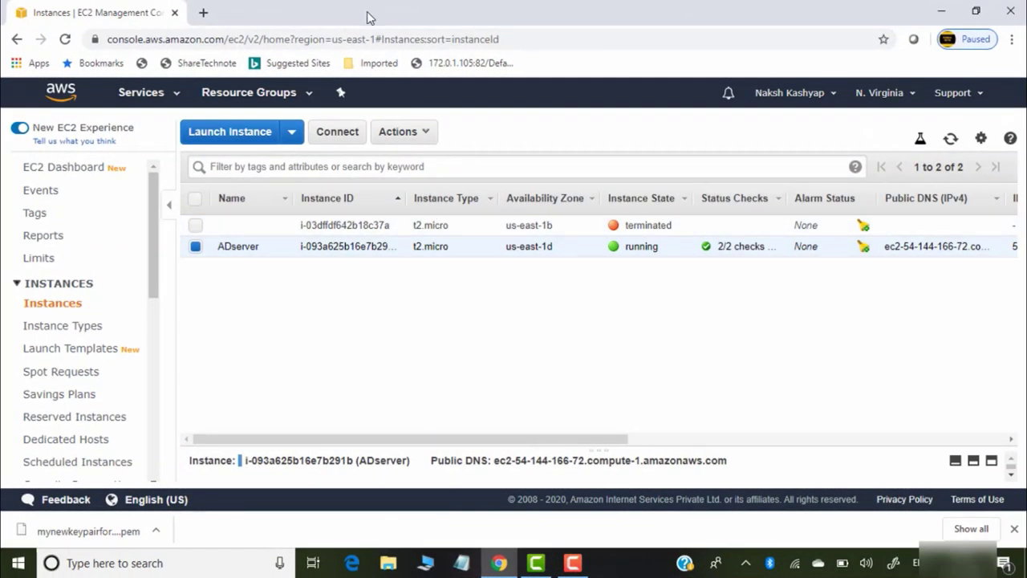
Download ADserver's Remote Desktop file and decrypt its password with mynewkeypairforAD.pem
{"action": "left_click", "coordinate": [347, 132]}
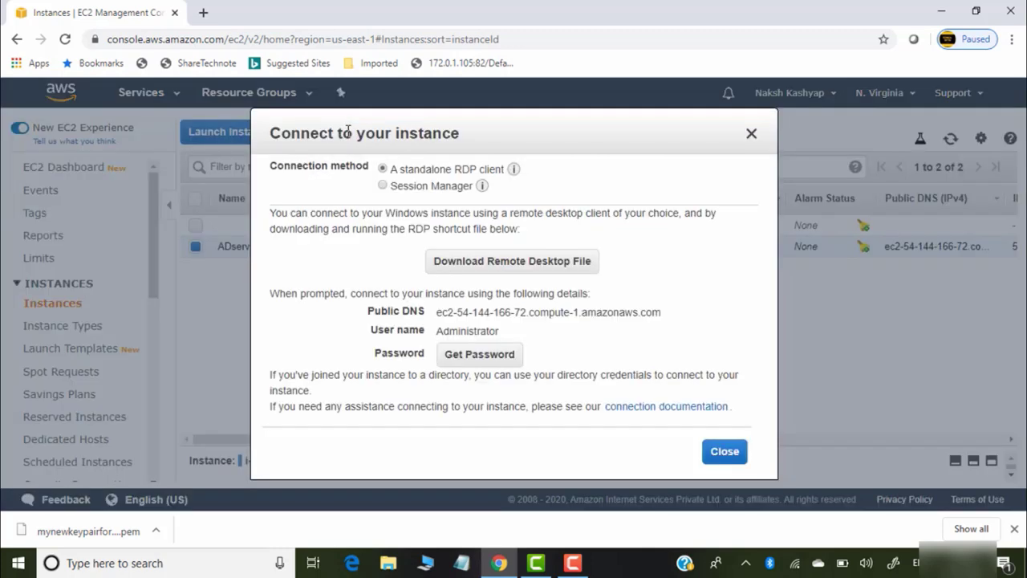
{"action": "left_click", "coordinate": [549, 271]}
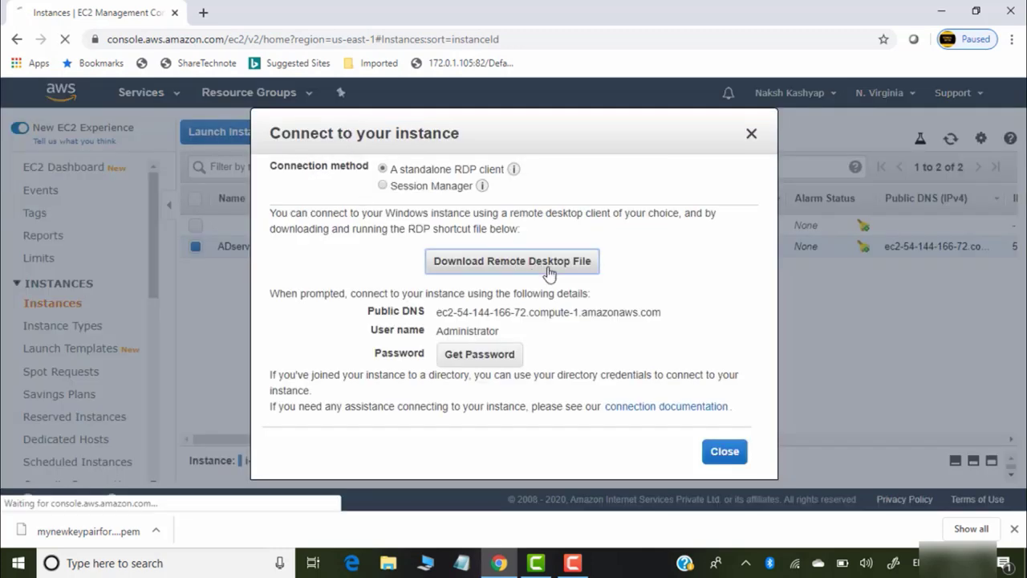
{"action": "left_click", "coordinate": [494, 362]}
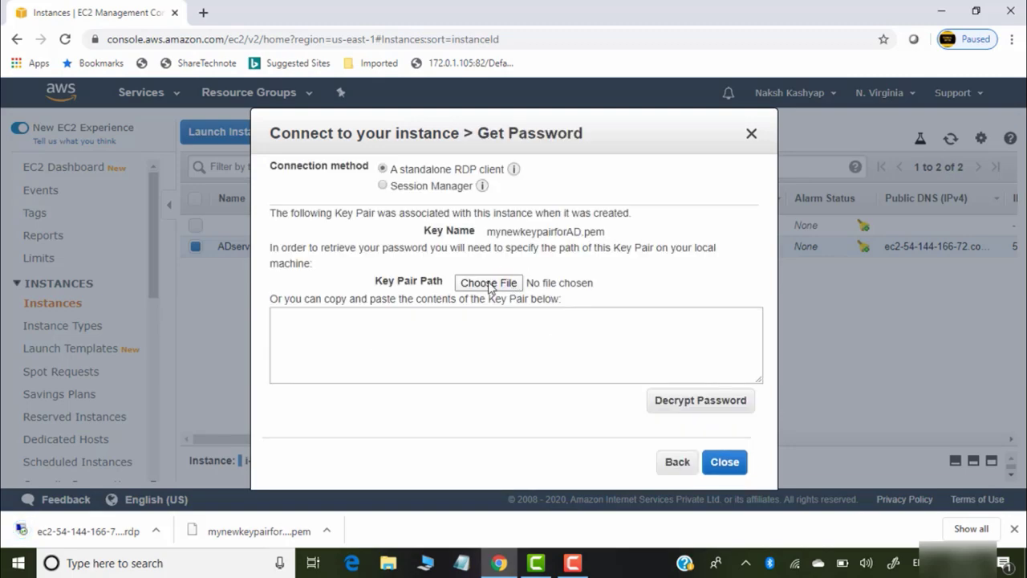
{"action": "left_click", "coordinate": [490, 283]}
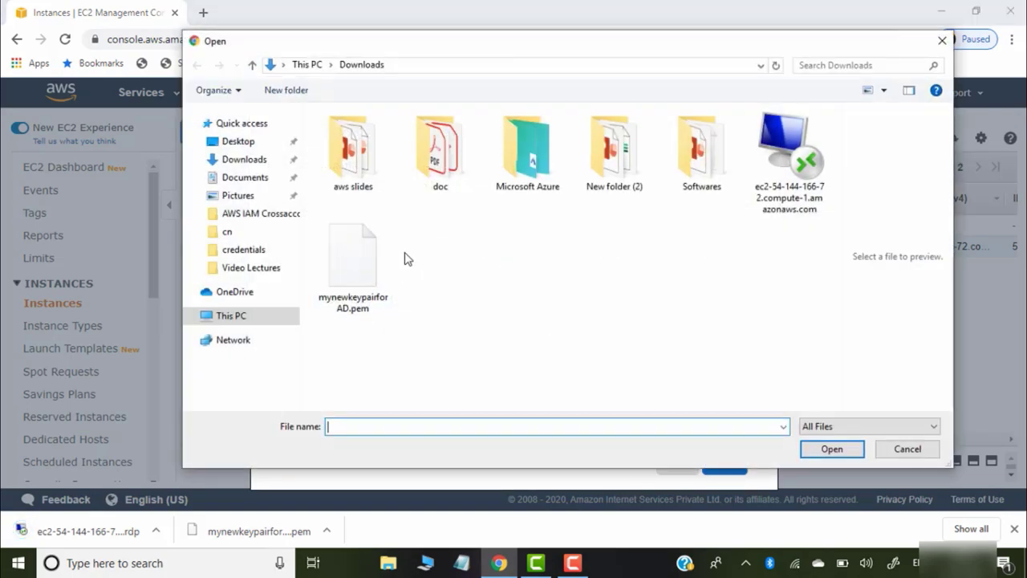
{"action": "left_click", "coordinate": [353, 265]}
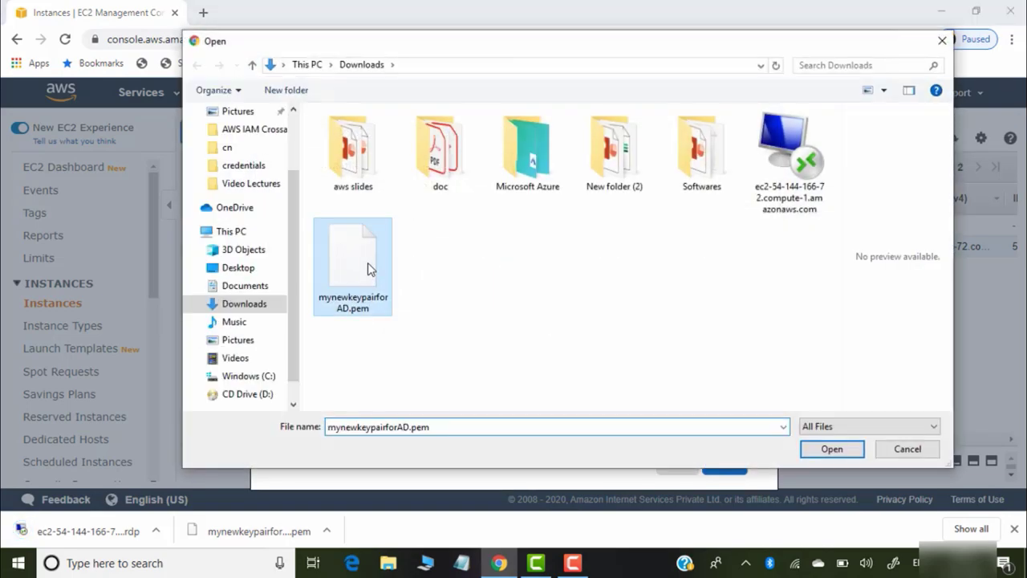
{"action": "left_click", "coordinate": [846, 447]}
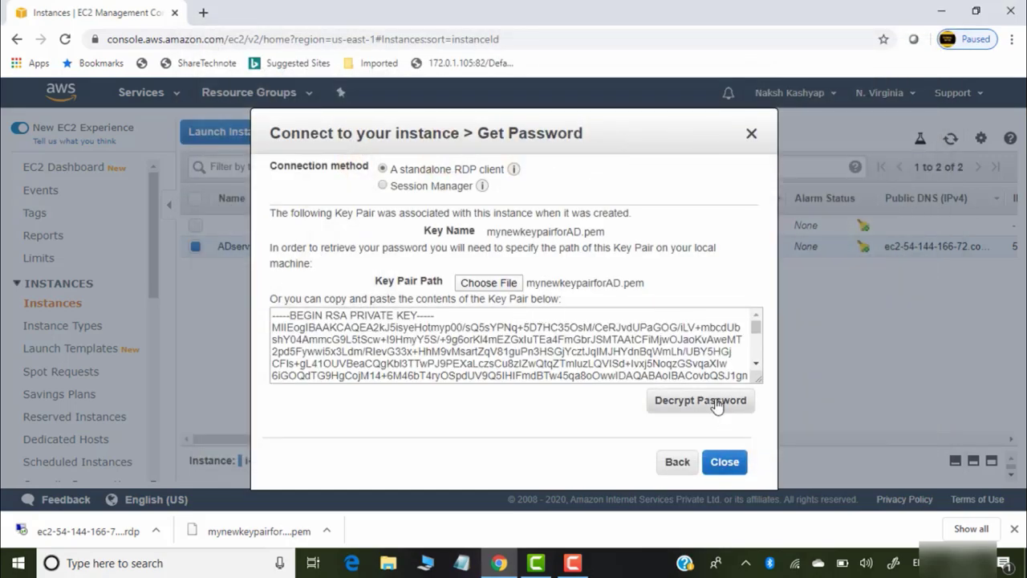
{"action": "left_click", "coordinate": [722, 404]}
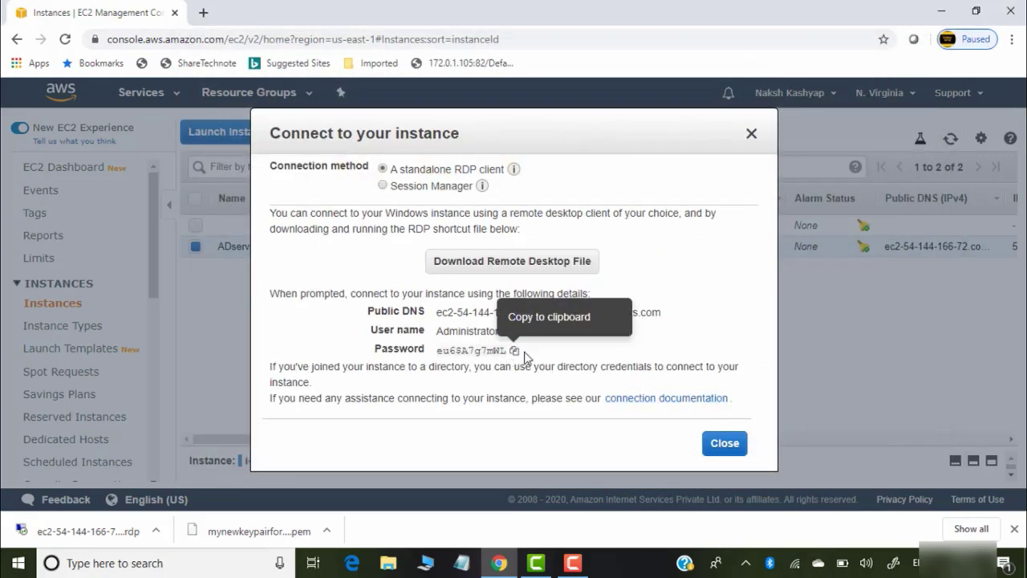
Copy the decrypted Administrator password into Notepad and close the Connect dialog
{"action": "left_click", "coordinate": [516, 353]}
{"action": "left_click", "coordinate": [463, 566]}
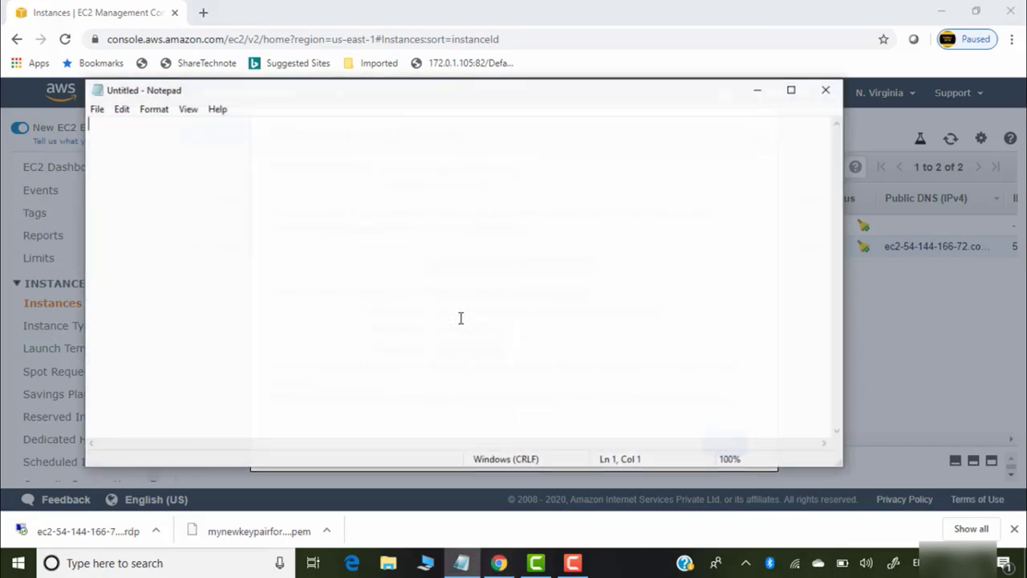
{"action": "key", "text": "ctrl+v"}
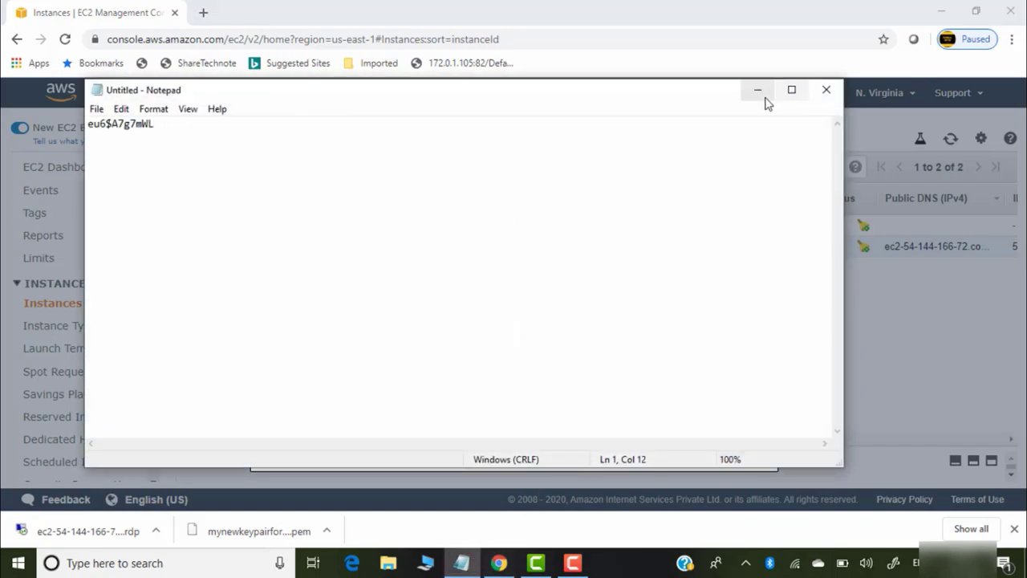
{"action": "left_click", "coordinate": [757, 90]}
{"action": "left_click", "coordinate": [723, 449]}
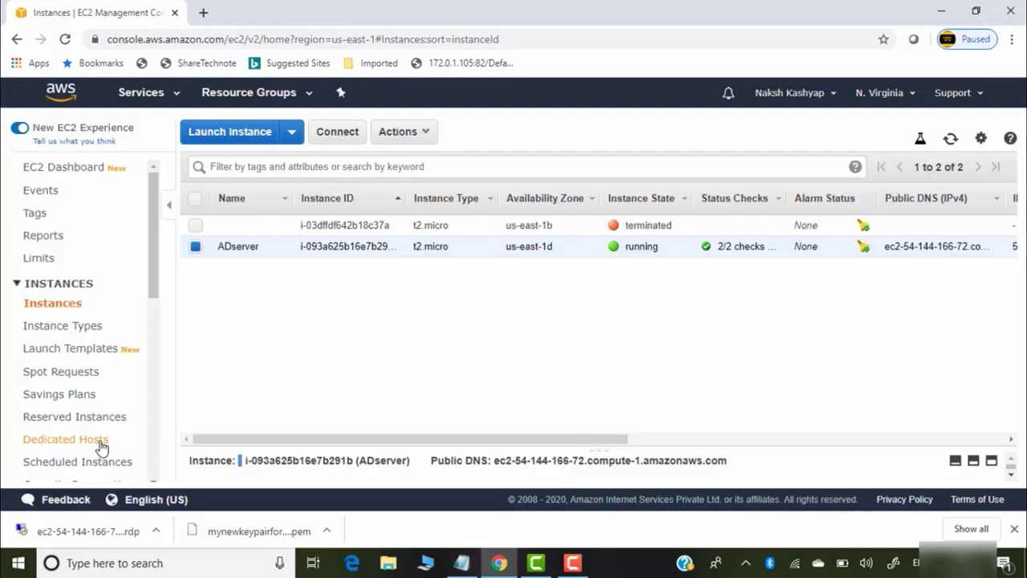
Connect to ADserver with the downloaded .rdp file, signing in as Administrator and accepting the certificate
{"action": "left_click", "coordinate": [84, 531]}
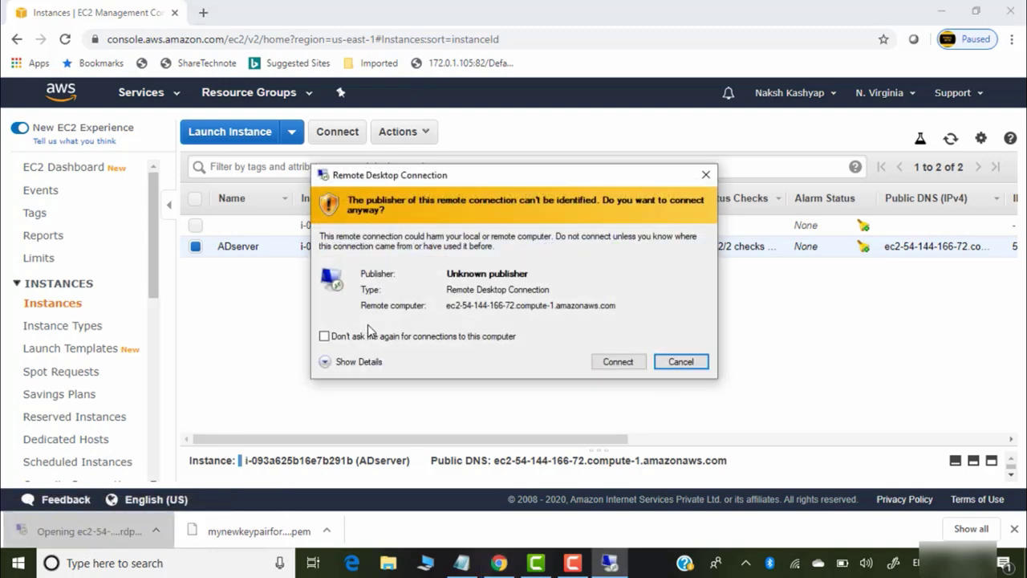
{"action": "left_click", "coordinate": [618, 361]}
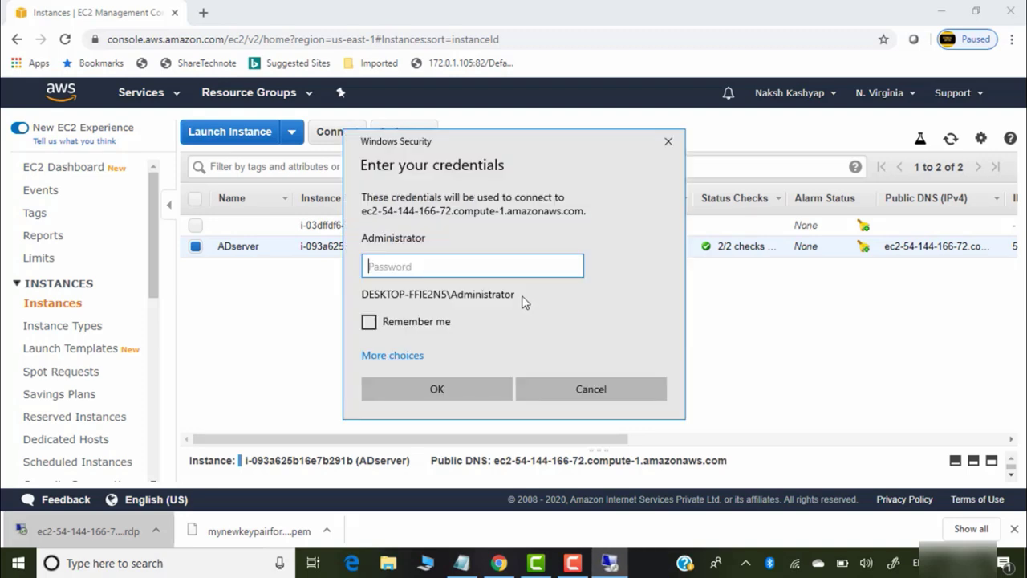
{"action": "key", "text": "ctrl+v"}
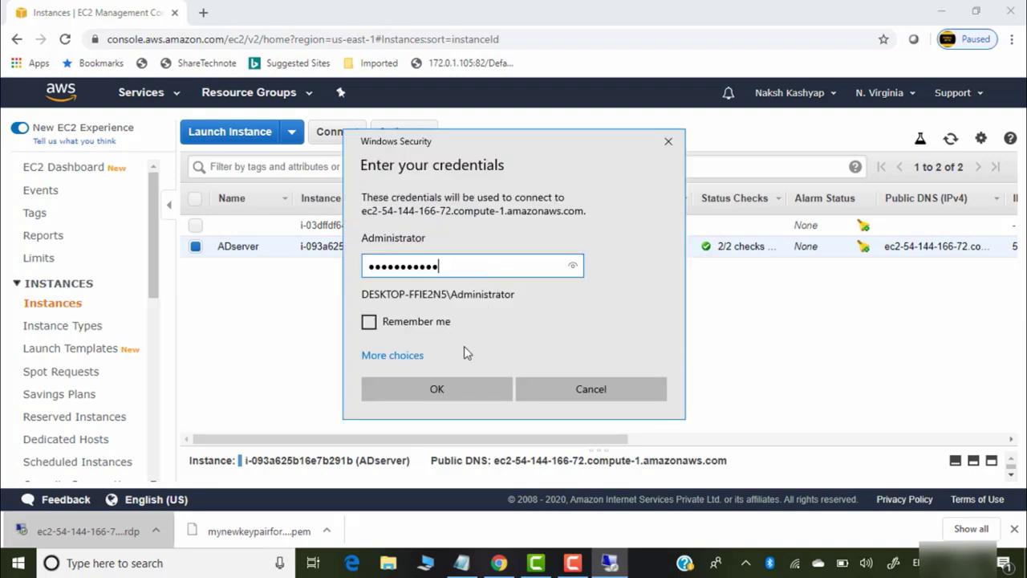
{"action": "left_click", "coordinate": [473, 390]}
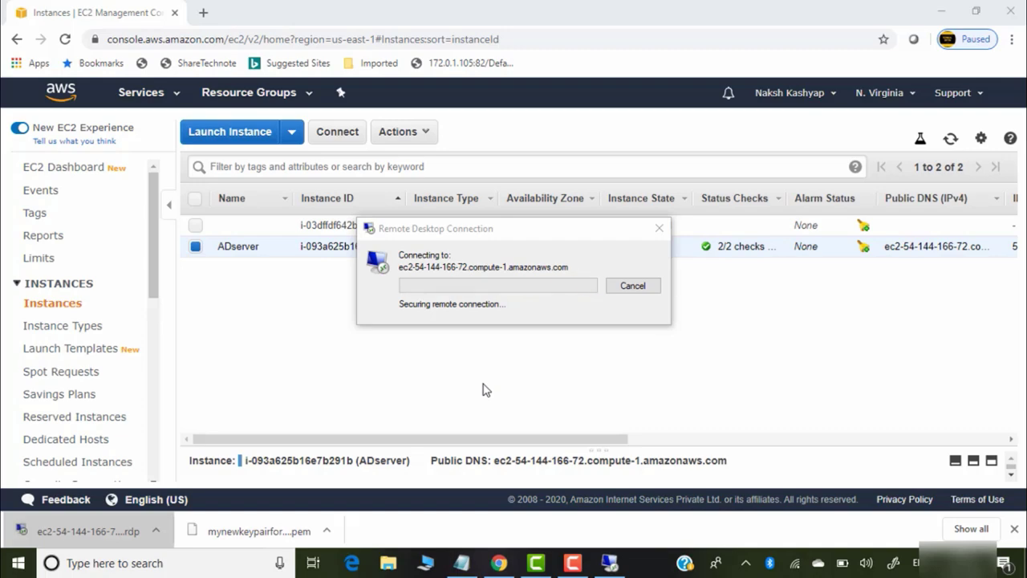
{"action": "left_click", "coordinate": [560, 403]}
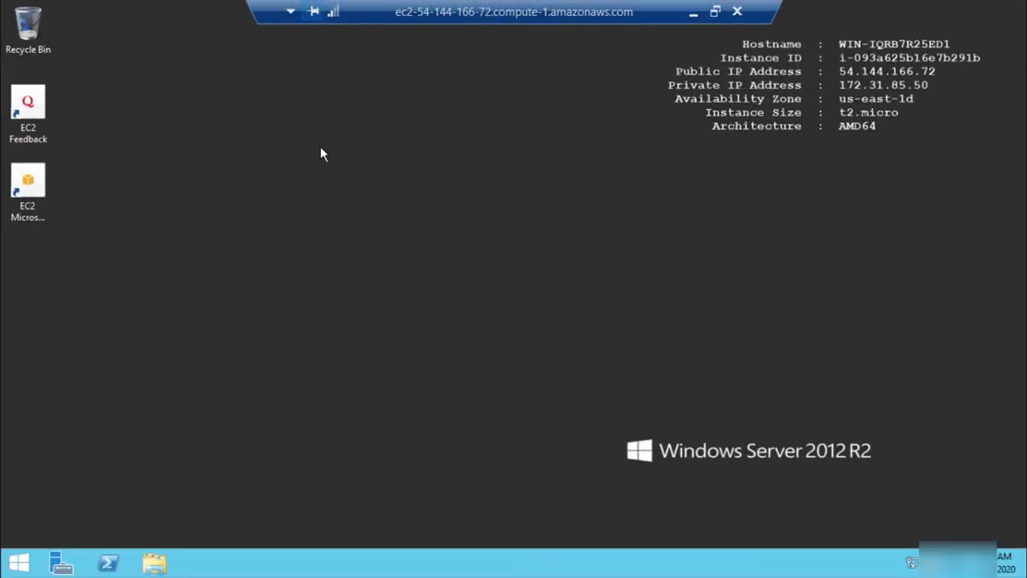
{"action": "left_click", "coordinate": [19, 565]}
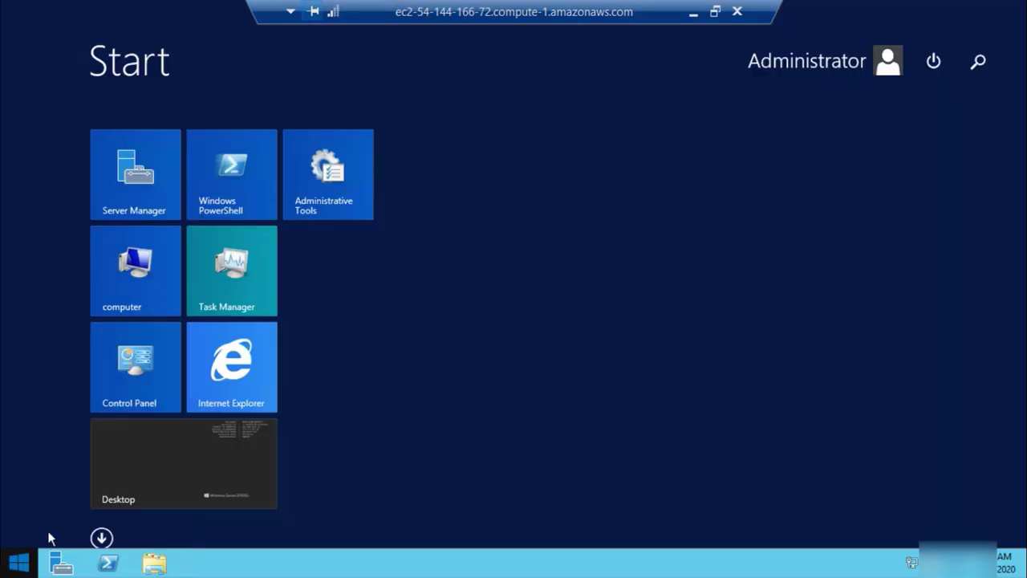
Open the Administrator account's password change page in Control Panel
{"action": "left_click", "coordinate": [161, 373]}
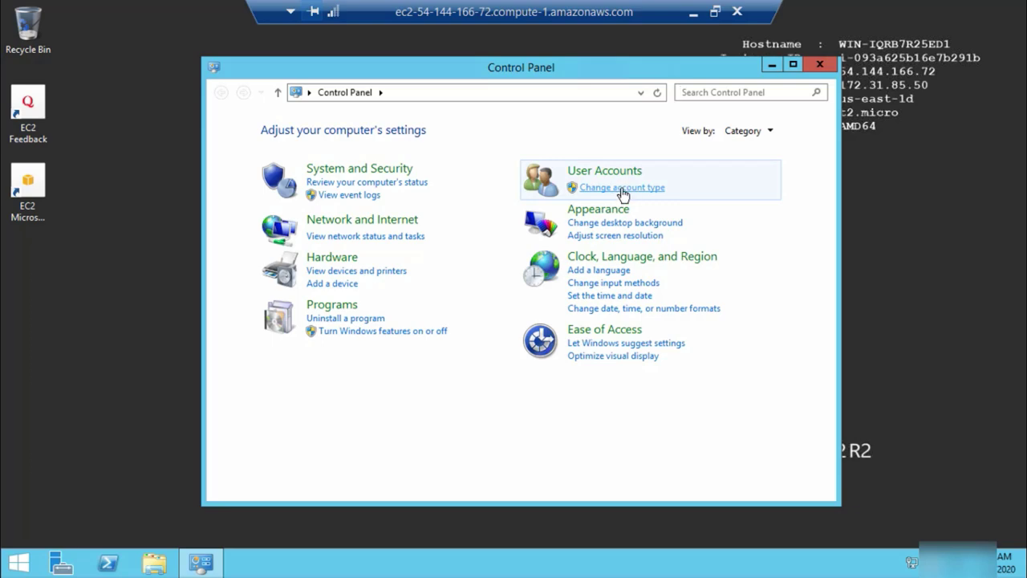
{"action": "left_click", "coordinate": [623, 188]}
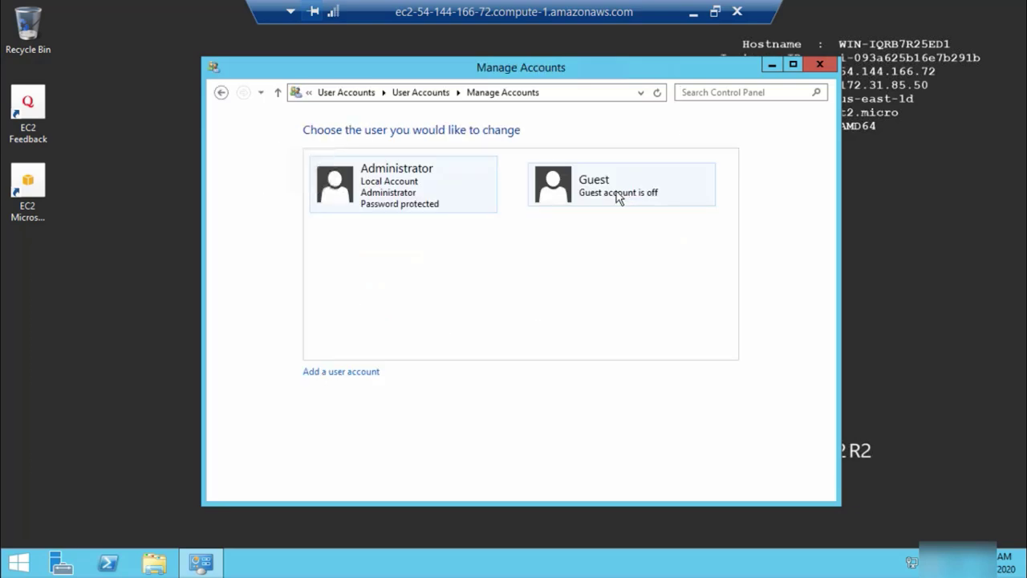
{"action": "left_click", "coordinate": [404, 184]}
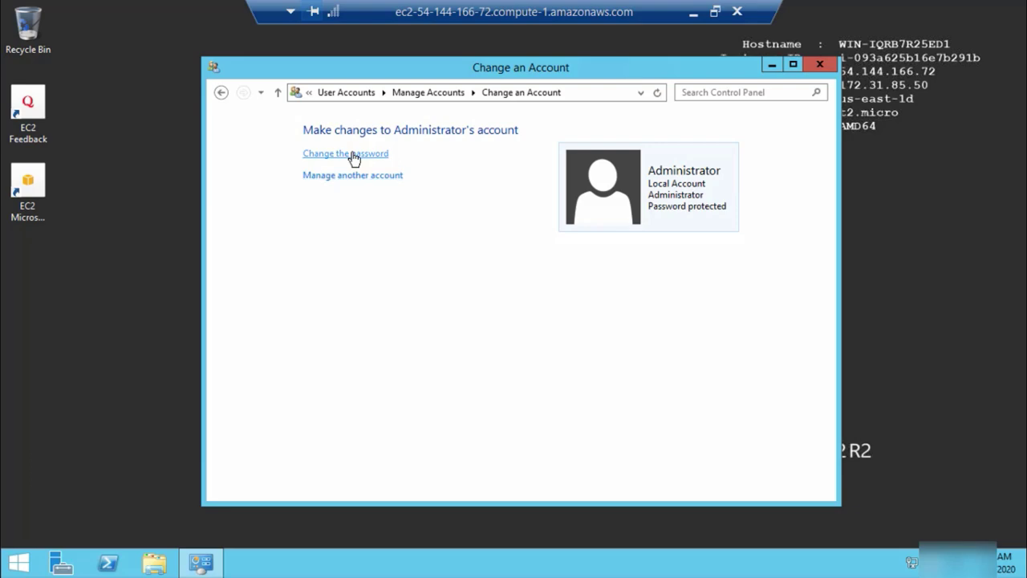
{"action": "left_click", "coordinate": [352, 154]}
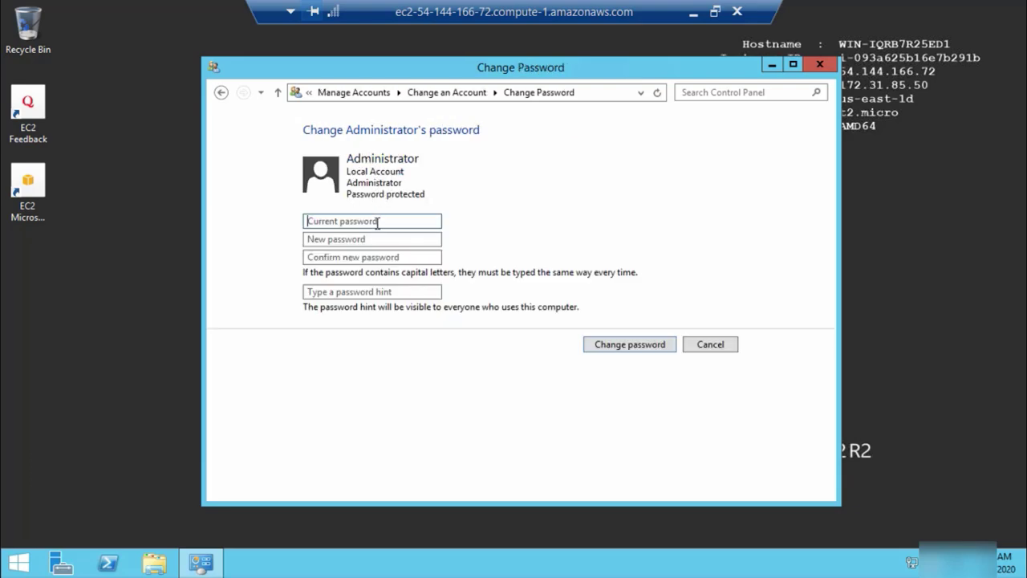
Enter the current password and the new password twice, apply it, and close the window
{"action": "type", "text": "•••••••••••••••••••••"}
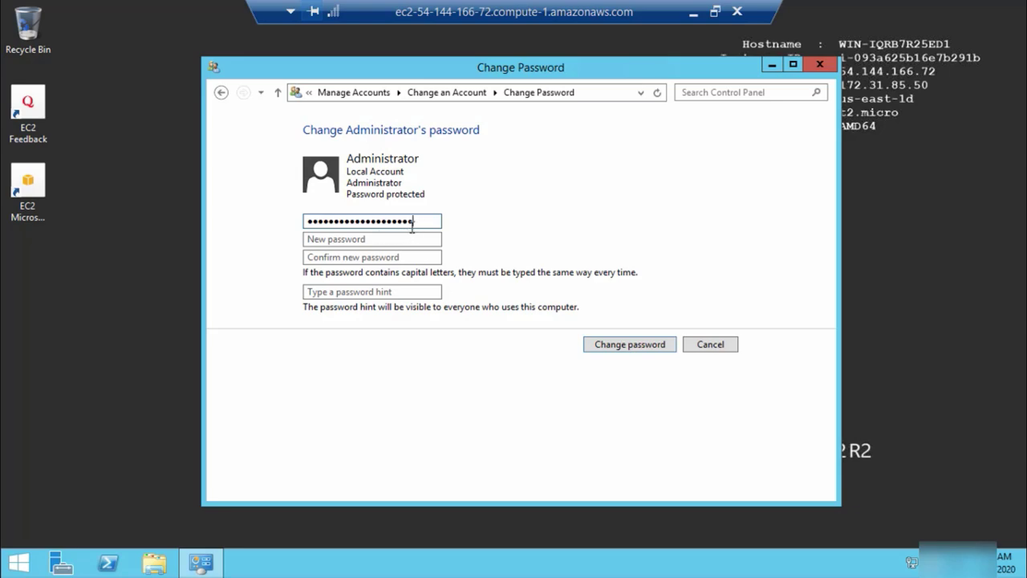
{"action": "key", "text": "BackSpace"}
{"action": "key", "text": "BackSpace"}
{"action": "key", "text": "BackSpace"}
{"action": "key", "text": "BackSpace"}
{"action": "key", "text": "BackSpace"}
{"action": "key", "text": "BackSpace"}
{"action": "key", "text": "BackSpace"}
{"action": "key", "text": "BackSpace"}
{"action": "key", "text": "BackSpace"}
{"action": "key", "text": "BackSpace"}
{"action": "key", "text": "BackSpace"}
{"action": "key", "text": "BackSpace"}
{"action": "key", "text": "BackSpace"}
{"action": "key", "text": "BackSpace"}
{"action": "key", "text": "BackSpace"}
{"action": "key", "text": "BackSpace"}
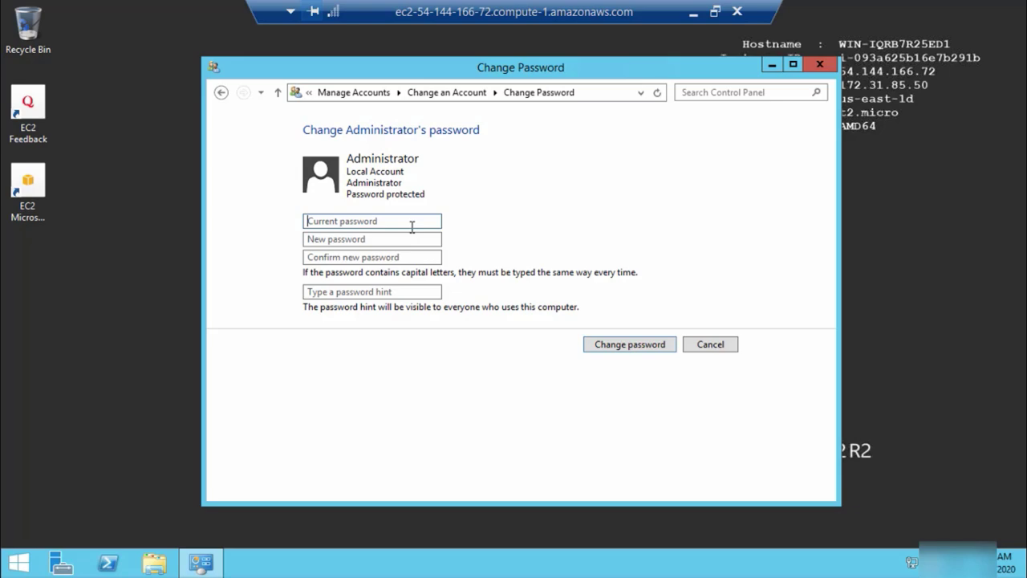
{"action": "type", "text": "••••••••••••"}
{"action": "left_click", "coordinate": [387, 239]}
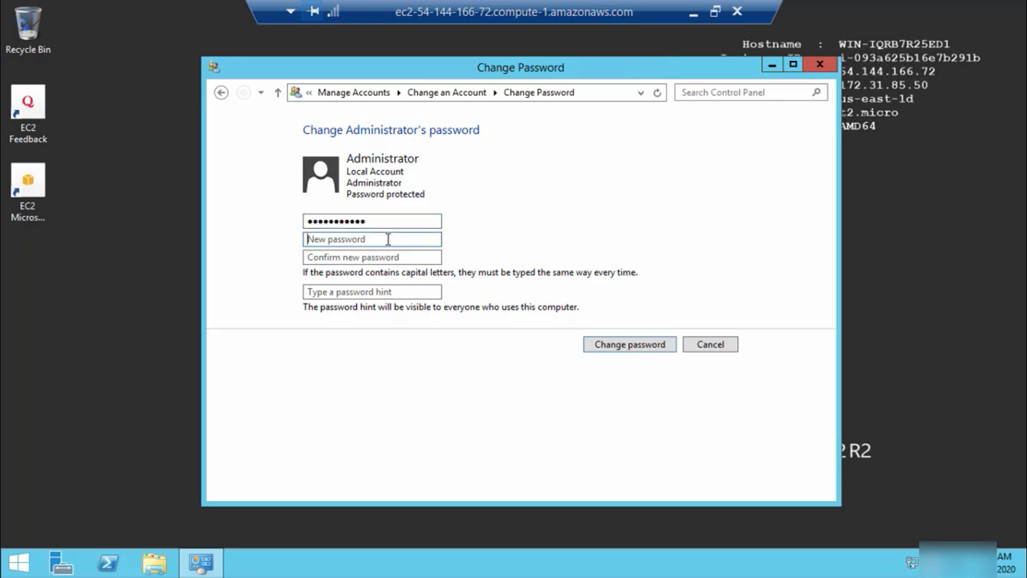
{"action": "type", "text": "•"}
{"action": "left_click", "coordinate": [373, 257]}
{"action": "type", "text": "••"}
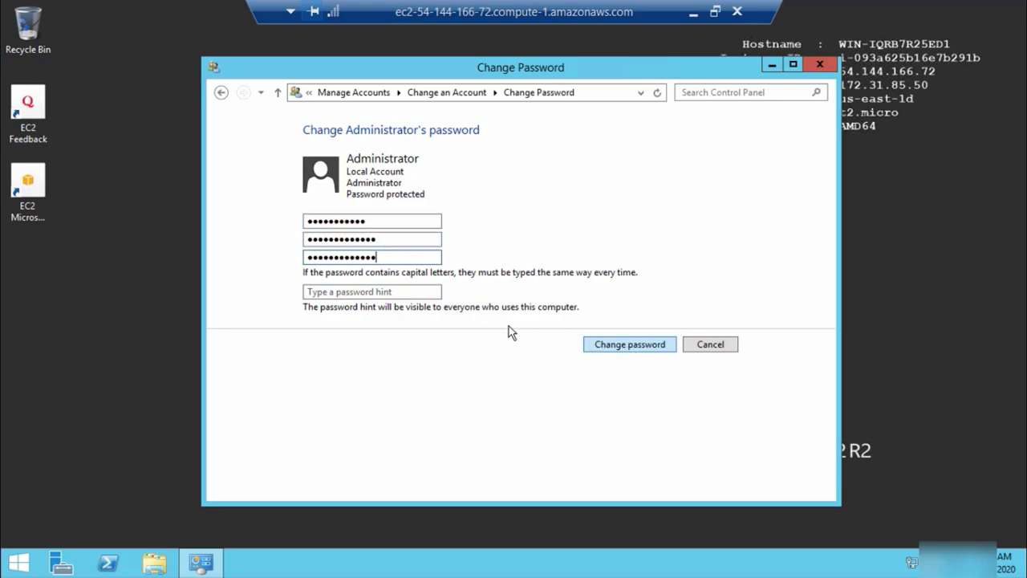
{"action": "left_click", "coordinate": [630, 344]}
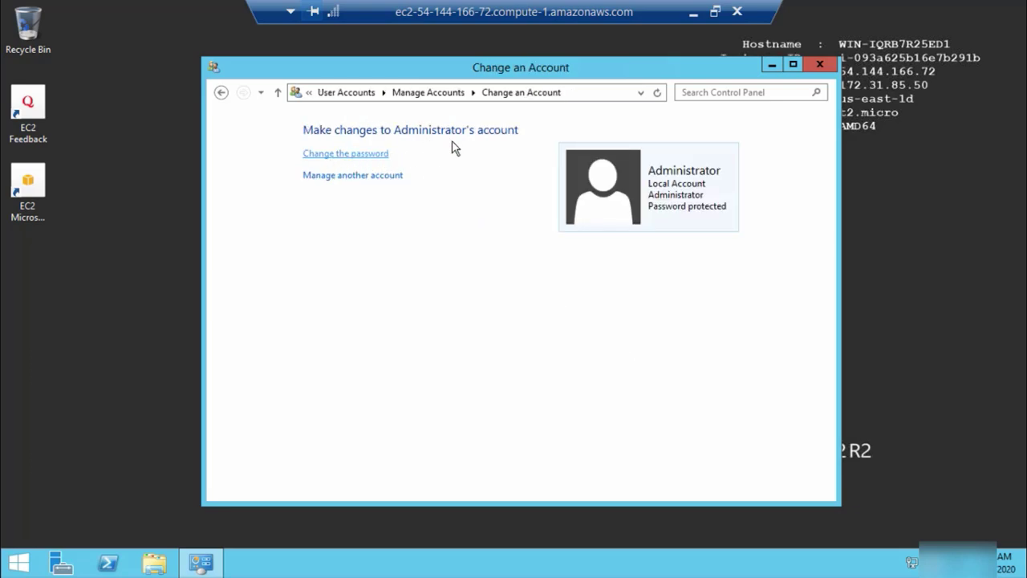
{"action": "left_click", "coordinate": [825, 63]}
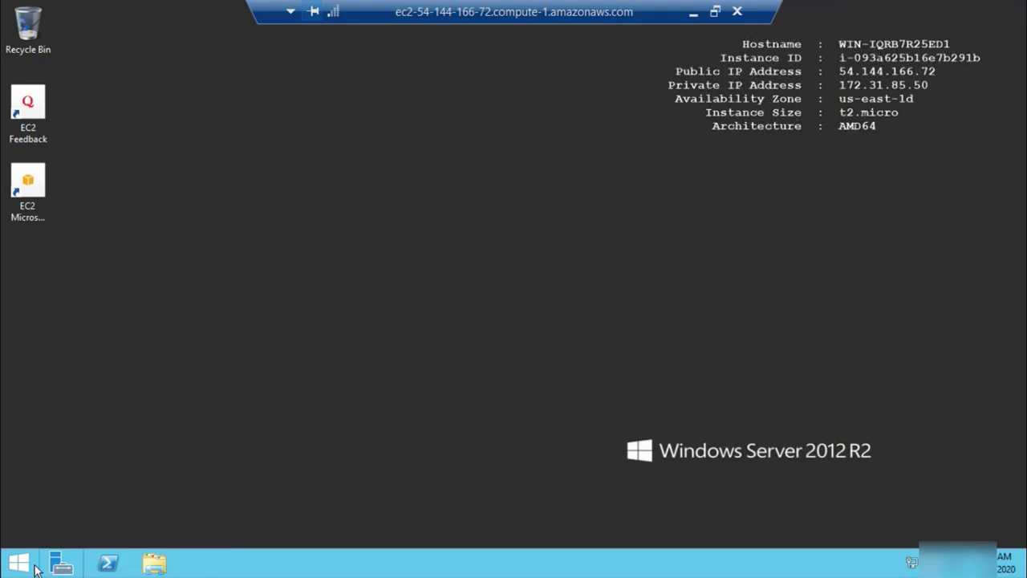
Open Server Manager's Local Server page and check the computer name settings without changes
{"action": "left_click", "coordinate": [64, 568]}
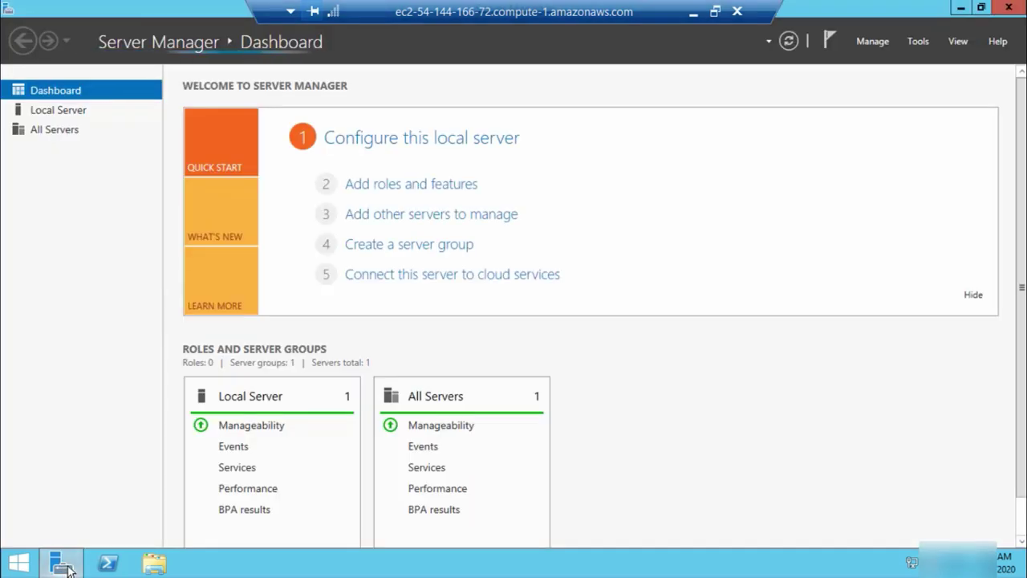
{"action": "left_click", "coordinate": [64, 114]}
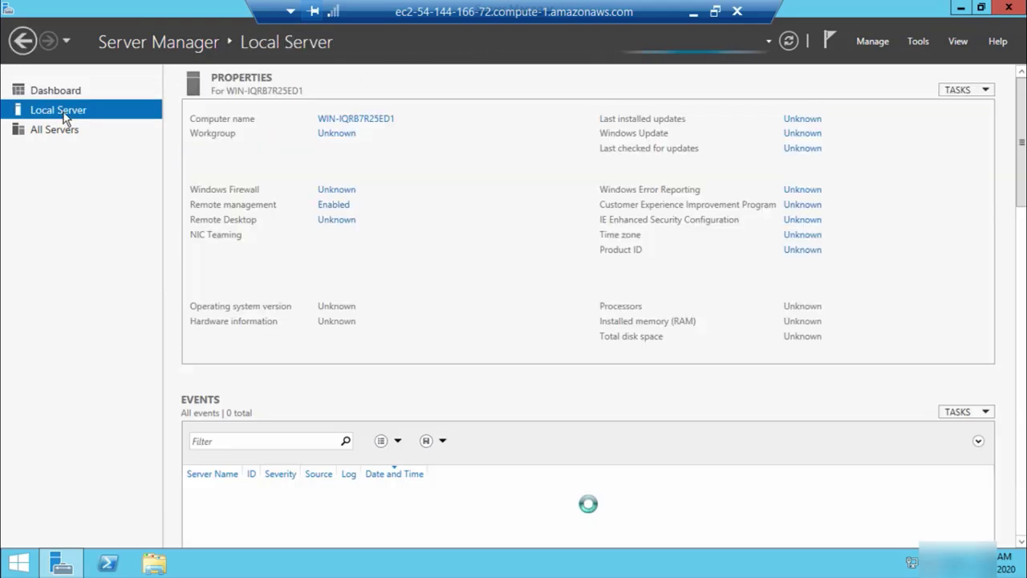
{"action": "left_click", "coordinate": [361, 119]}
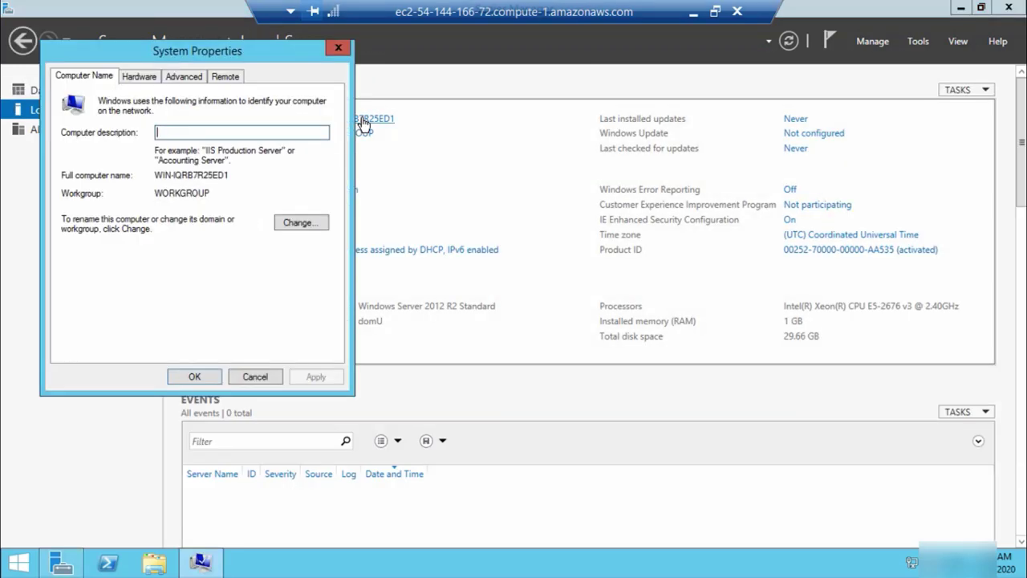
{"action": "left_click", "coordinate": [299, 224]}
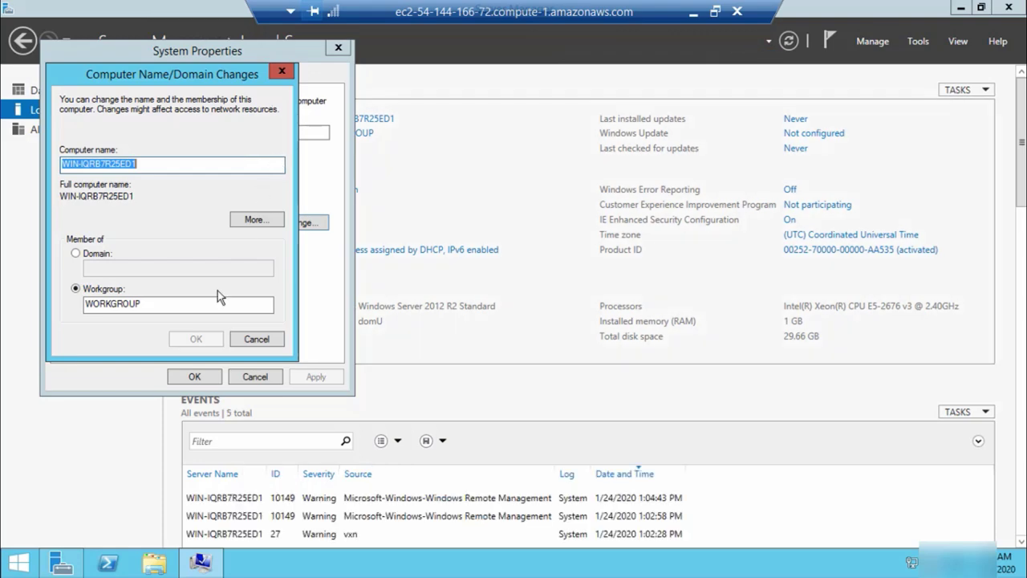
{"action": "left_click", "coordinate": [256, 341]}
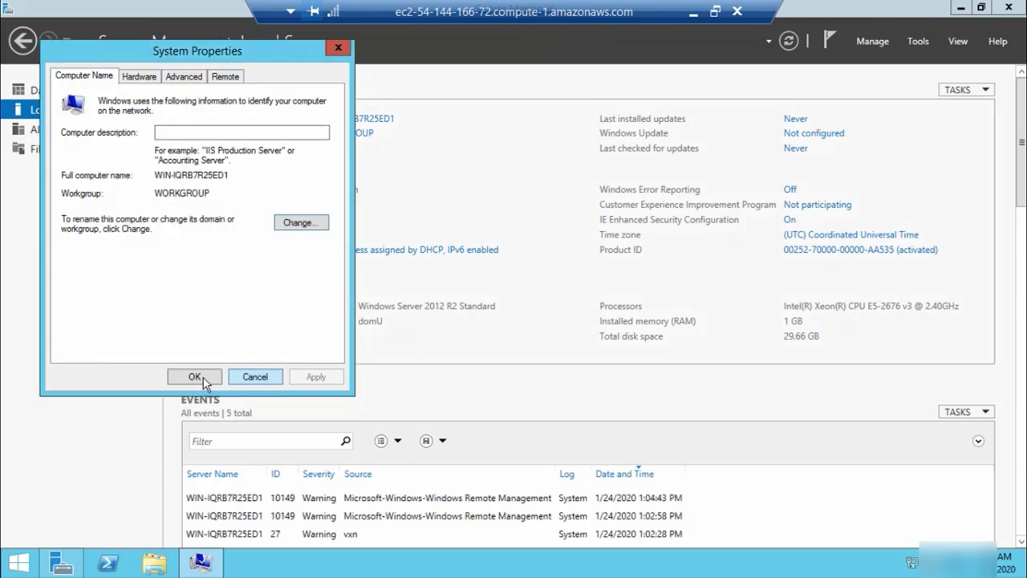
{"action": "left_click", "coordinate": [195, 377]}
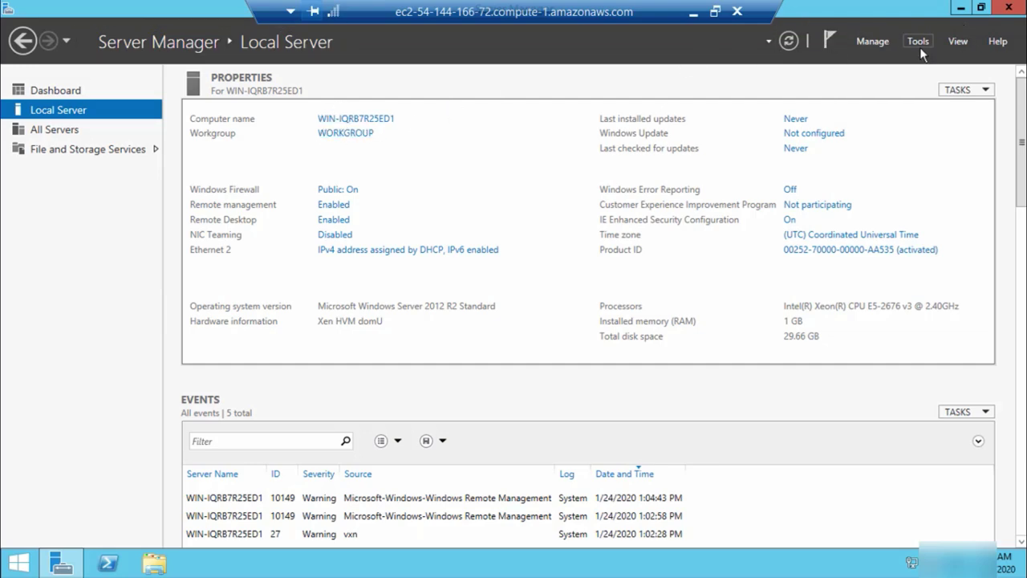
Install the Active Directory Domain Services role with its management tools on WIN-IQRB7R25ED1
{"action": "left_click", "coordinate": [73, 93]}
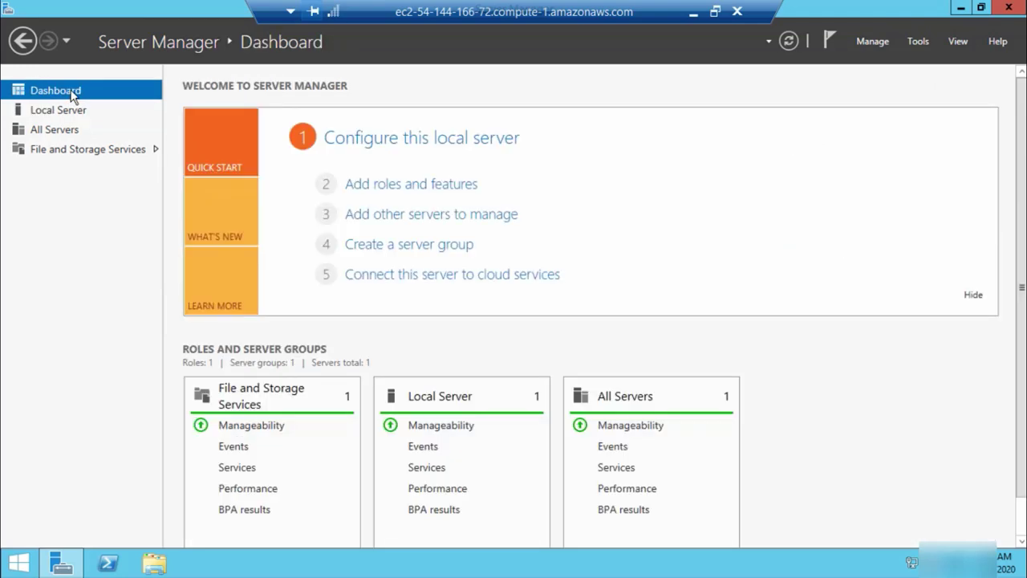
{"action": "left_click", "coordinate": [455, 186]}
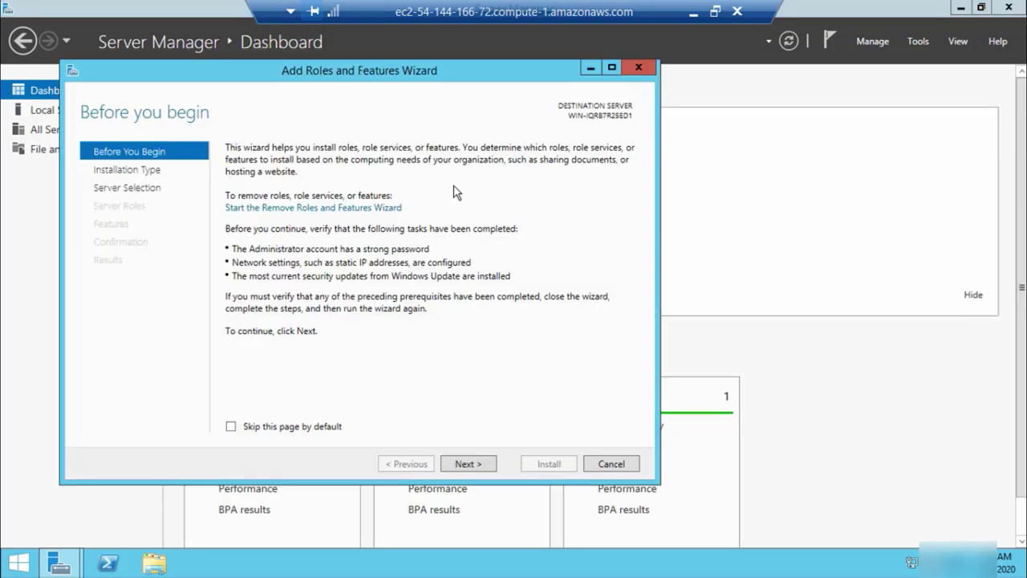
{"action": "left_click", "coordinate": [479, 464]}
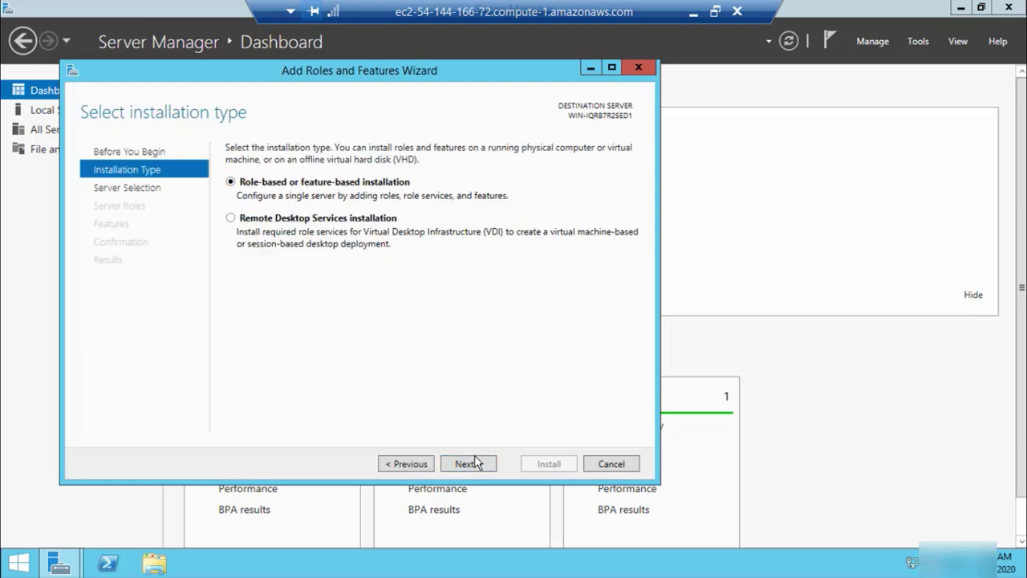
{"action": "left_click", "coordinate": [478, 464]}
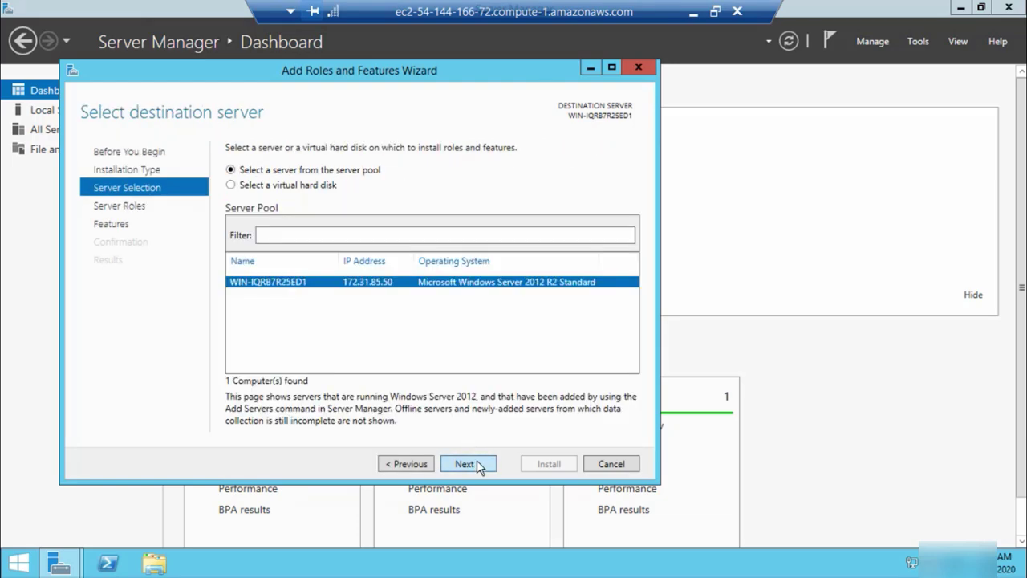
{"action": "left_click", "coordinate": [478, 462]}
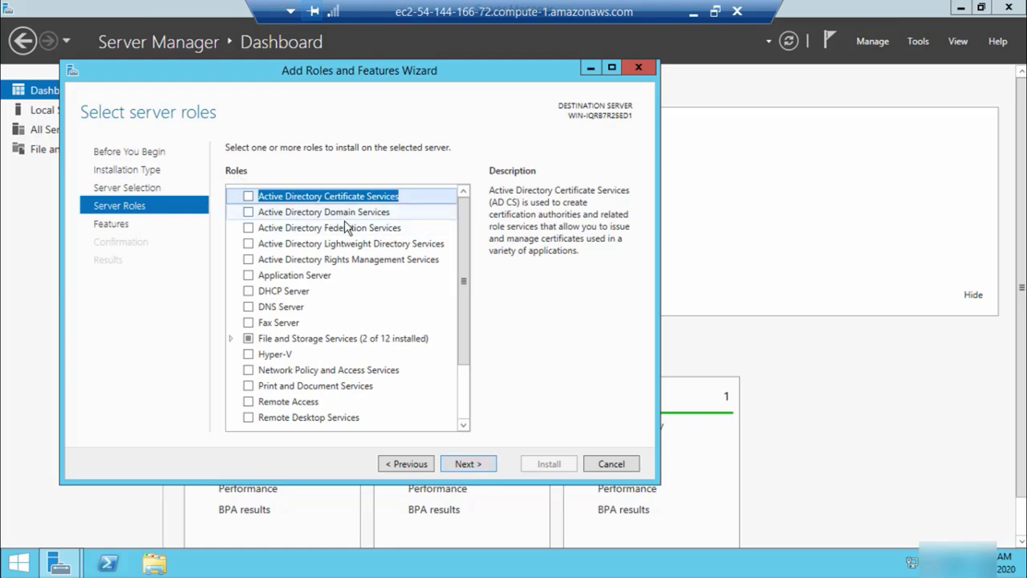
{"action": "left_click", "coordinate": [248, 213]}
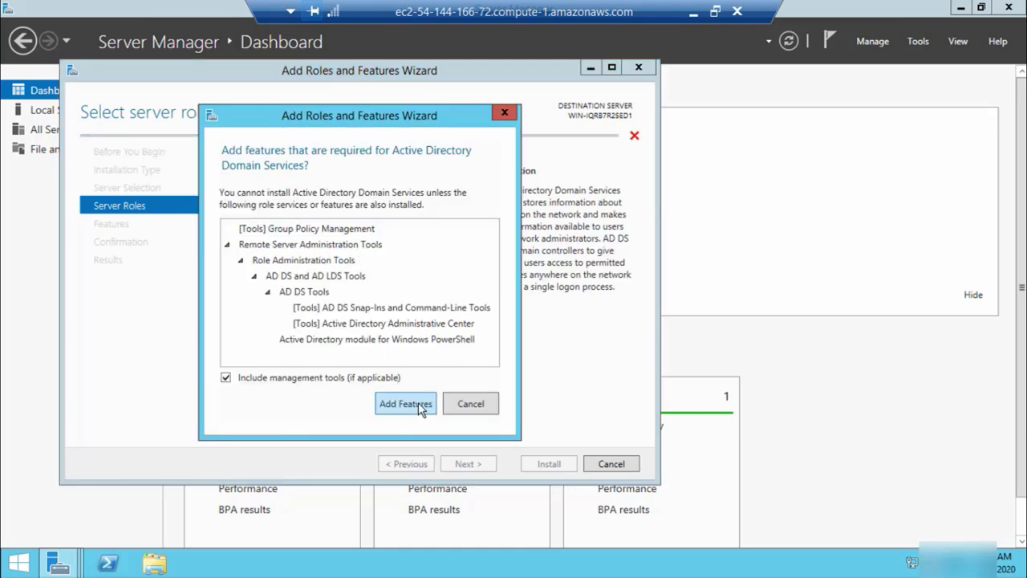
{"action": "left_click", "coordinate": [418, 402]}
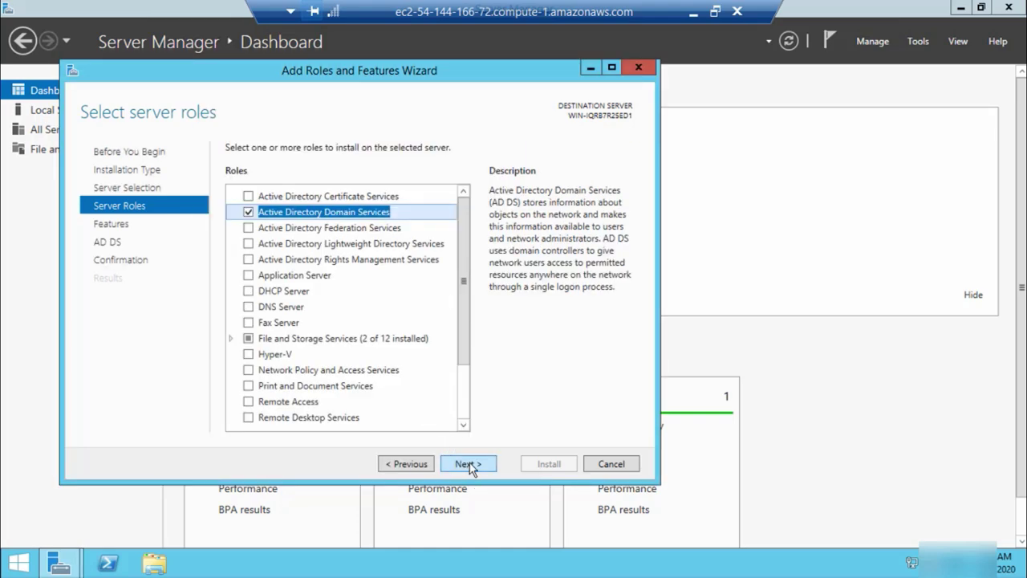
{"action": "left_click", "coordinate": [469, 463]}
{"action": "left_click", "coordinate": [468, 463]}
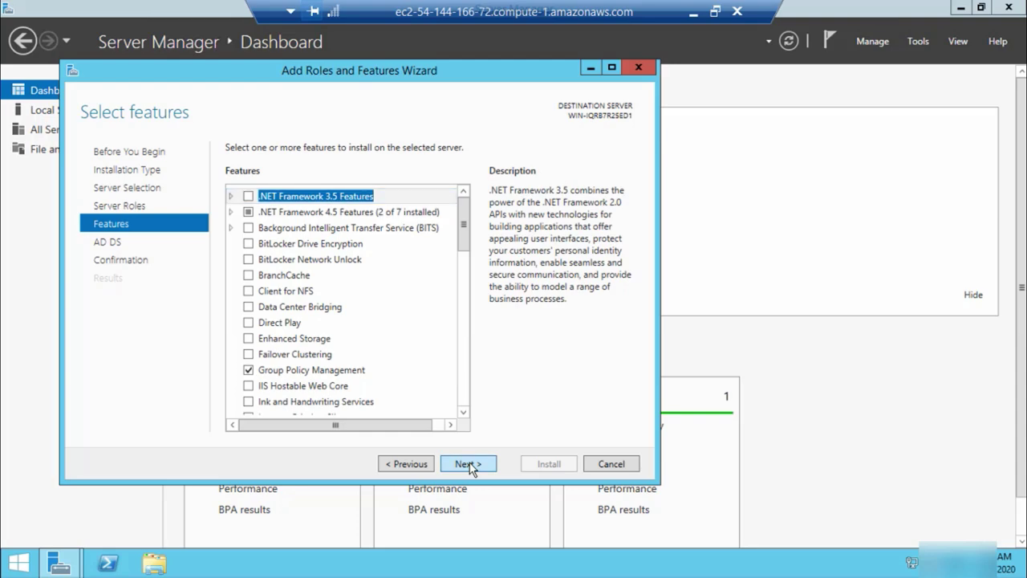
{"action": "left_click", "coordinate": [471, 465]}
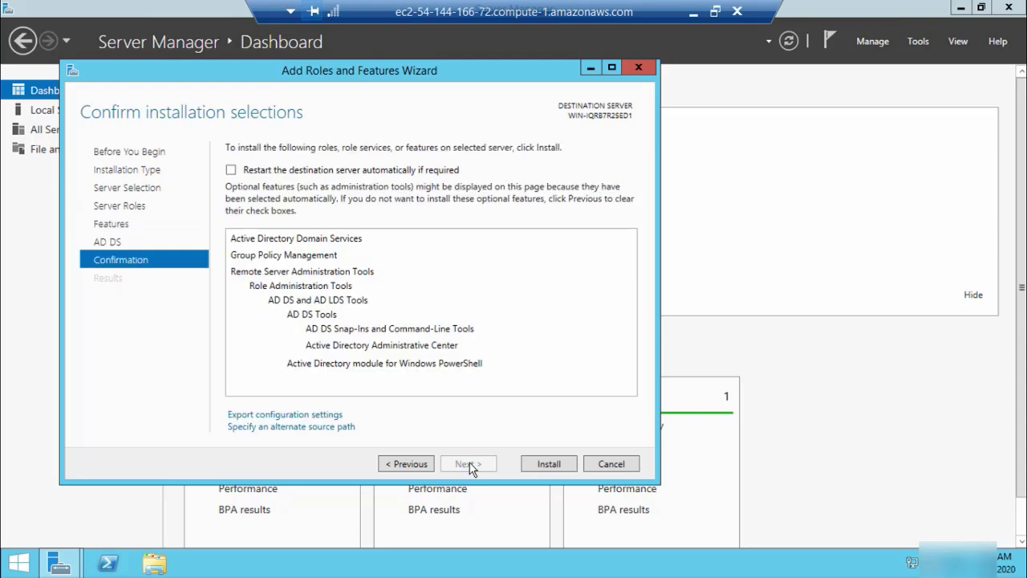
{"action": "left_click", "coordinate": [548, 466]}
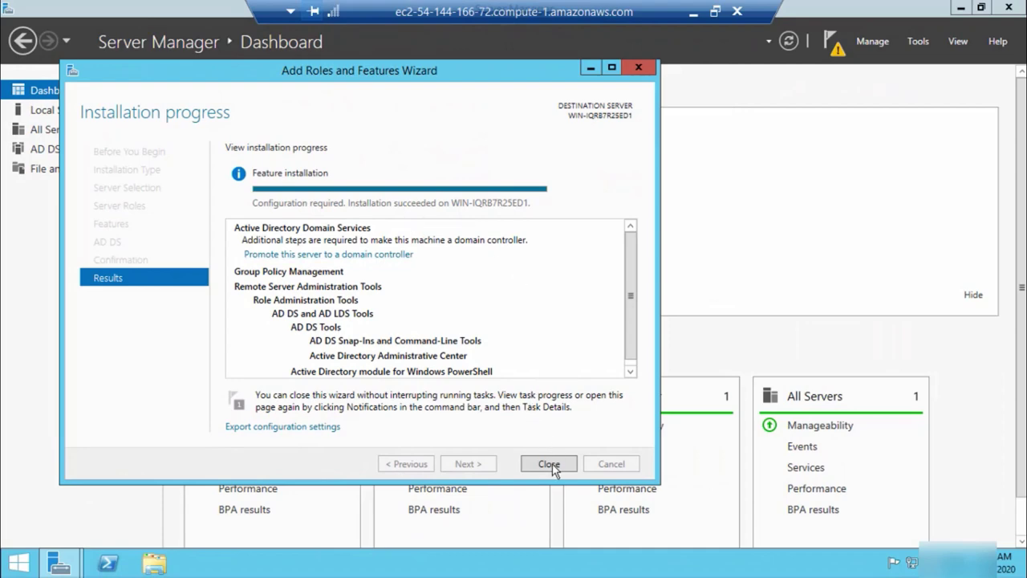
Launch the domain controller promotion wizard, choose Add a new forest, and start entering guftgu.in
{"action": "left_click", "coordinate": [548, 466]}
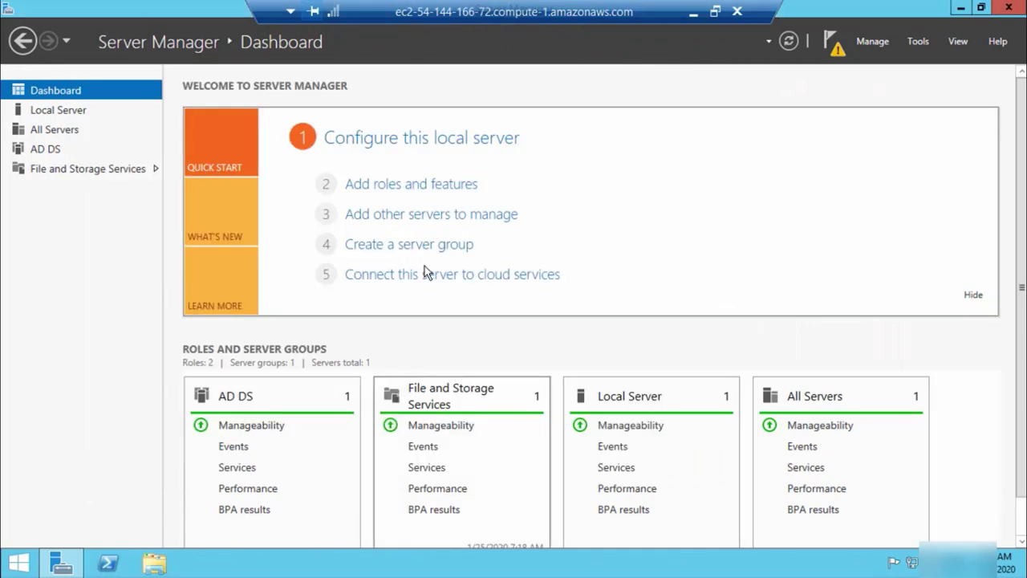
{"action": "left_click", "coordinate": [831, 42]}
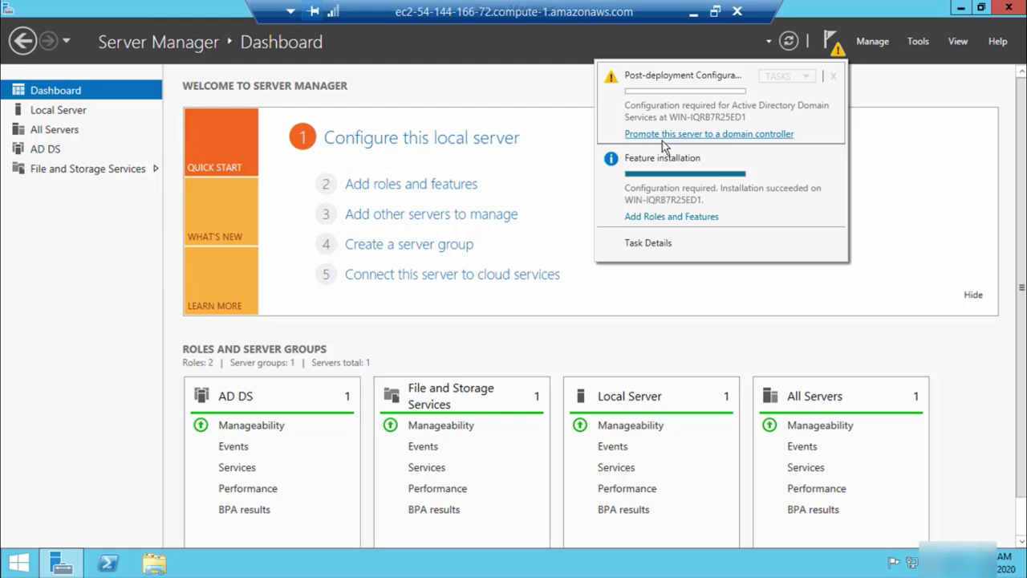
{"action": "left_click", "coordinate": [751, 135]}
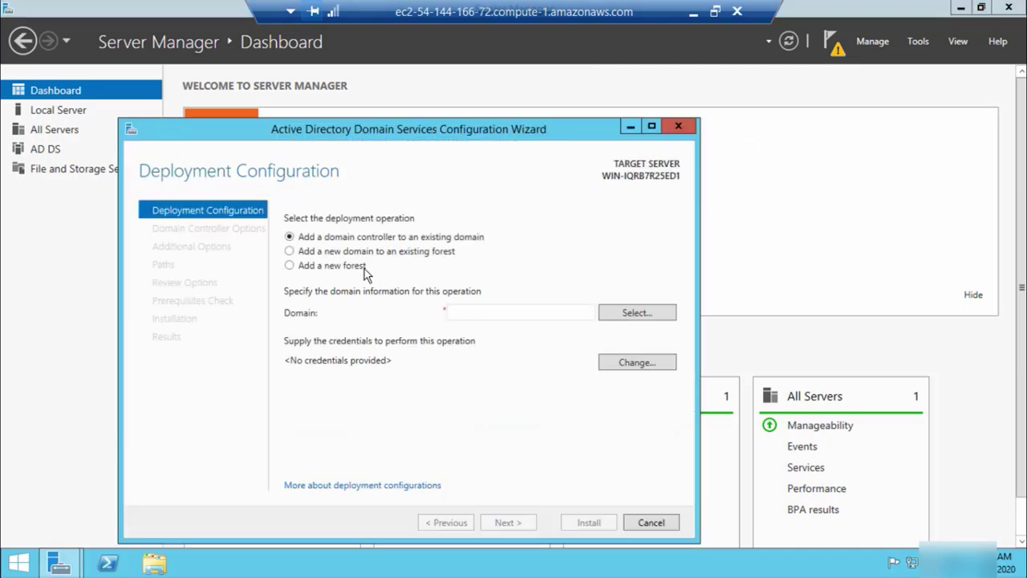
{"action": "left_click", "coordinate": [290, 264]}
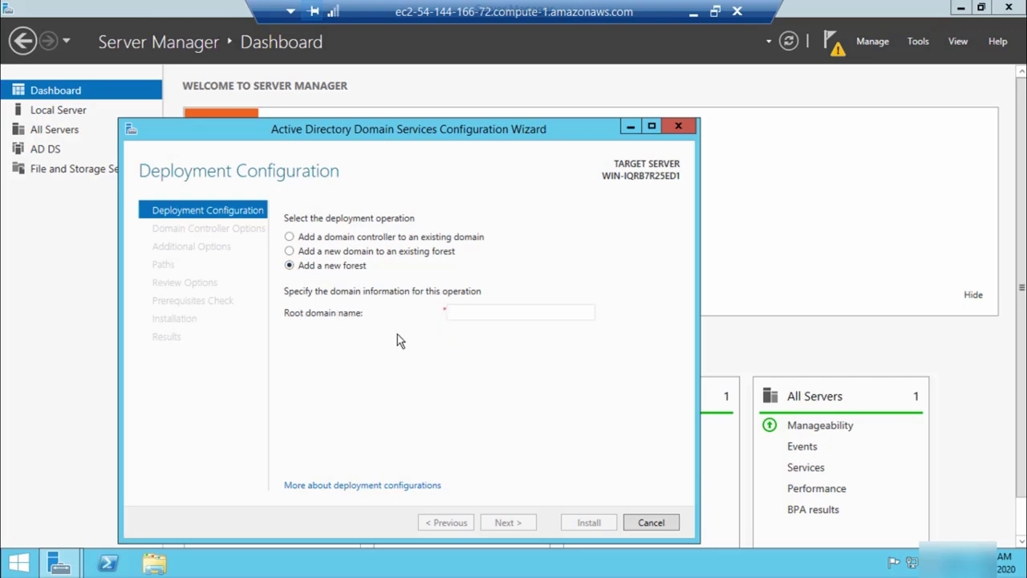
{"action": "left_click", "coordinate": [488, 312]}
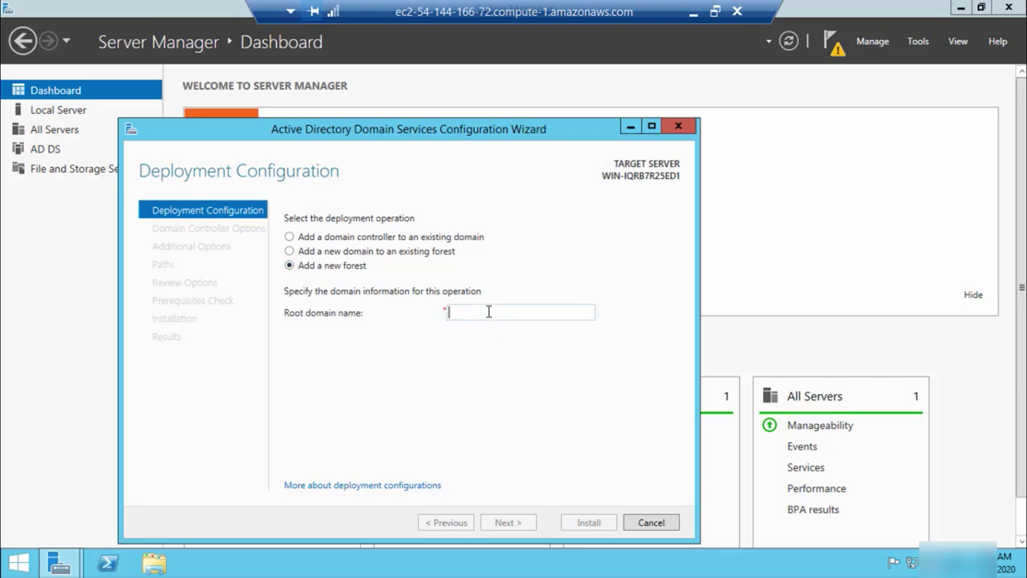
{"action": "type", "text": "g"}
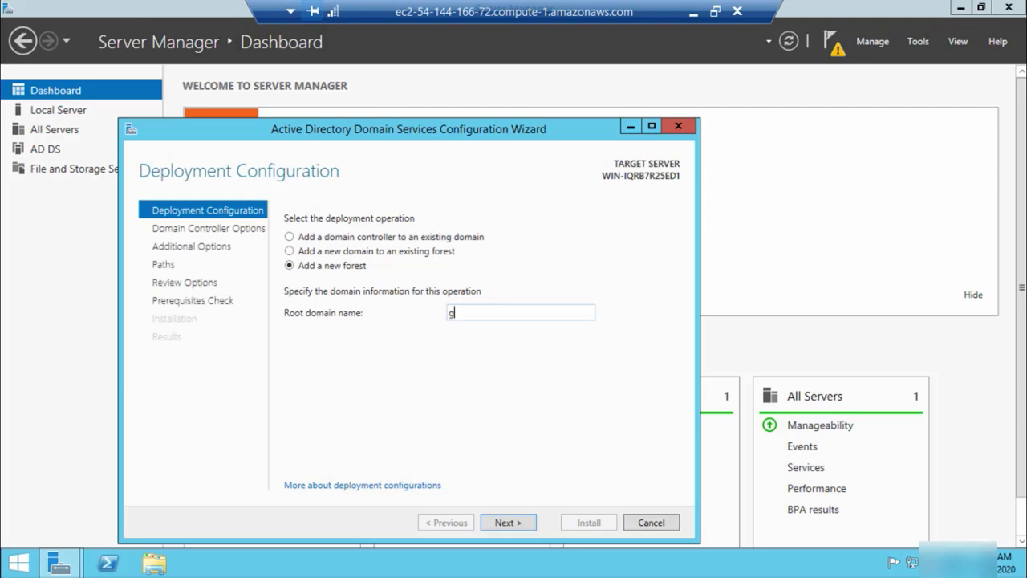
{"action": "type", "text": "uftgu.in"}
Enter and confirm the Directory Services Restore Mode password
{"action": "left_click", "coordinate": [521, 523]}
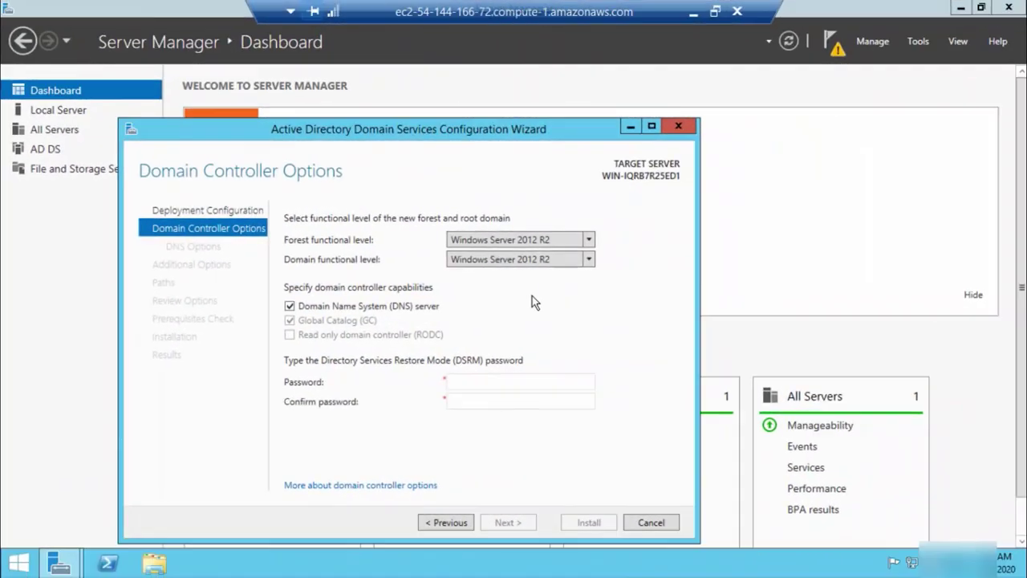
{"action": "left_click", "coordinate": [472, 378]}
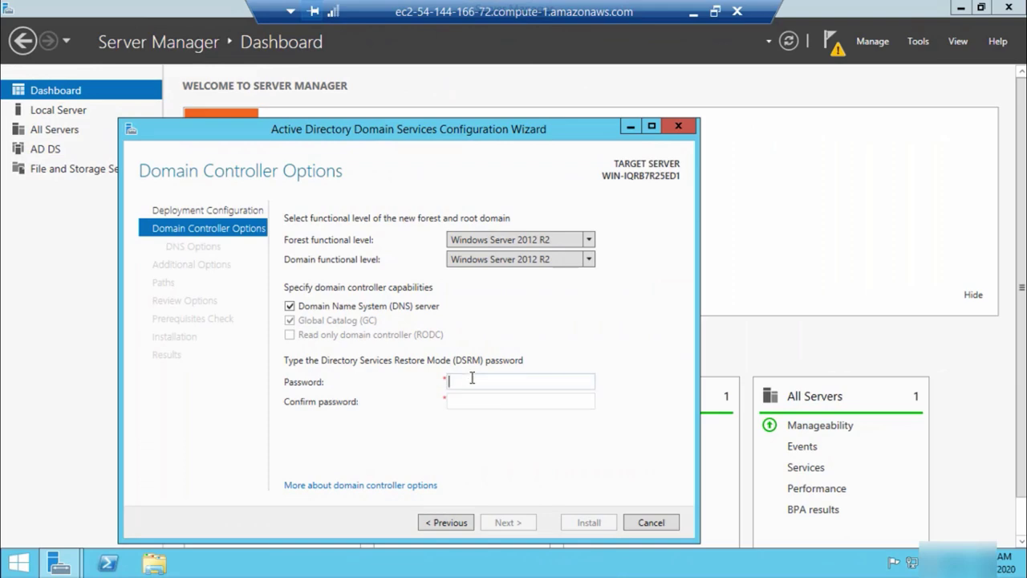
{"action": "type", "text": "*********"}
{"action": "left_click", "coordinate": [524, 400]}
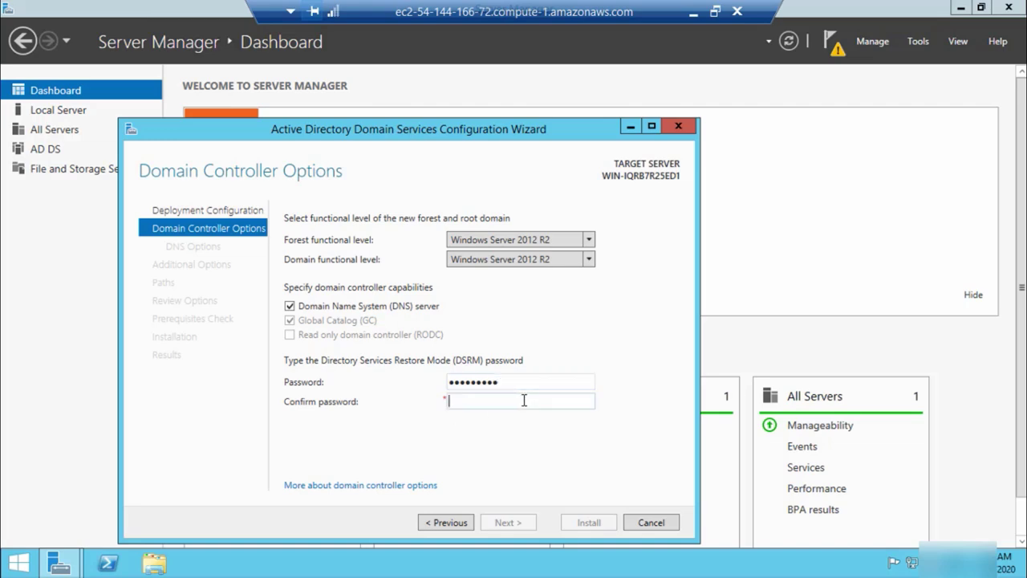
{"action": "type", "text": "*********"}
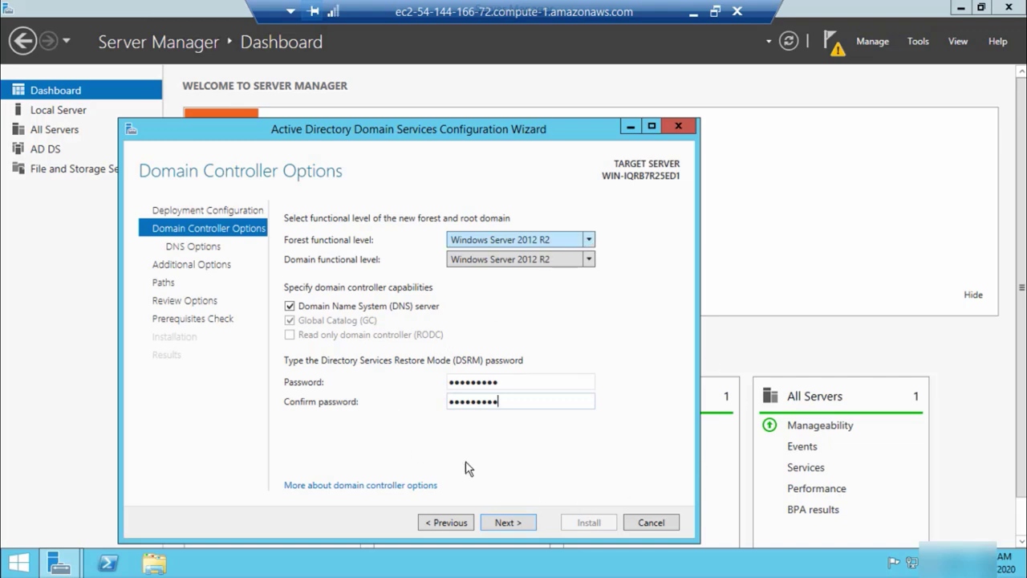
Accept the DNS options, the GUFTGU NetBIOS name and the default database and SYSVOL folders
{"action": "left_click", "coordinate": [508, 522]}
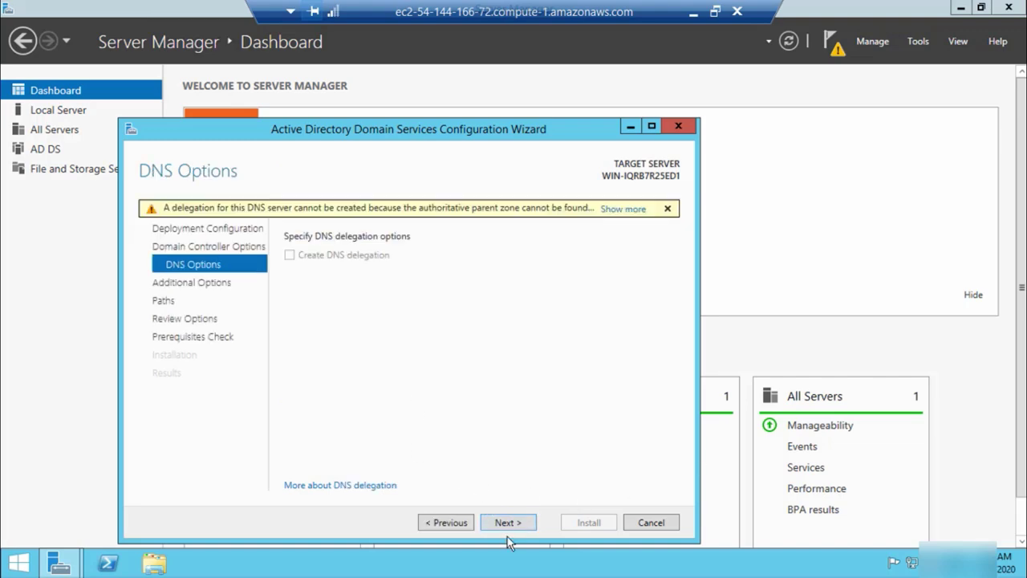
{"action": "left_click", "coordinate": [507, 523]}
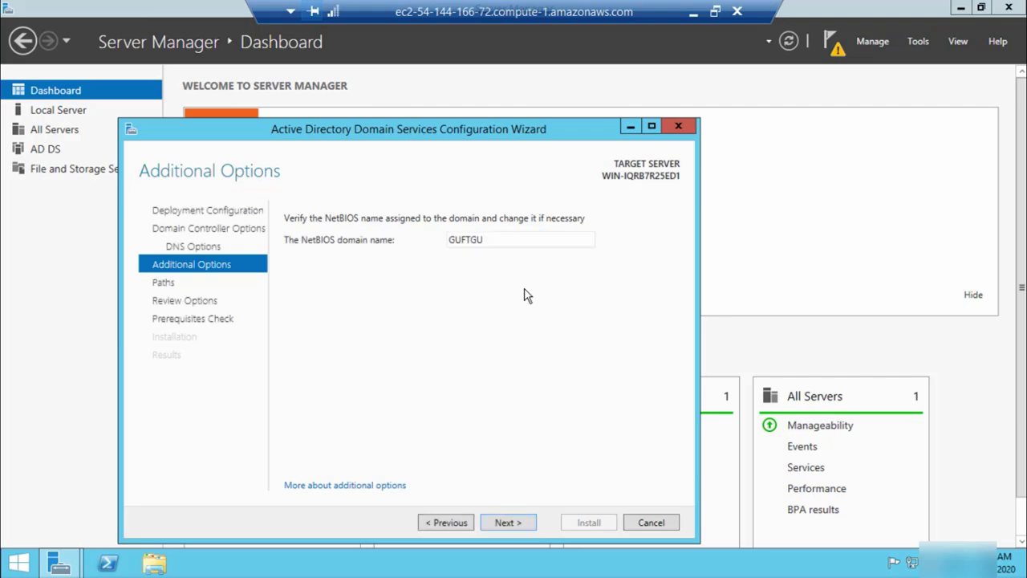
{"action": "left_click", "coordinate": [516, 524]}
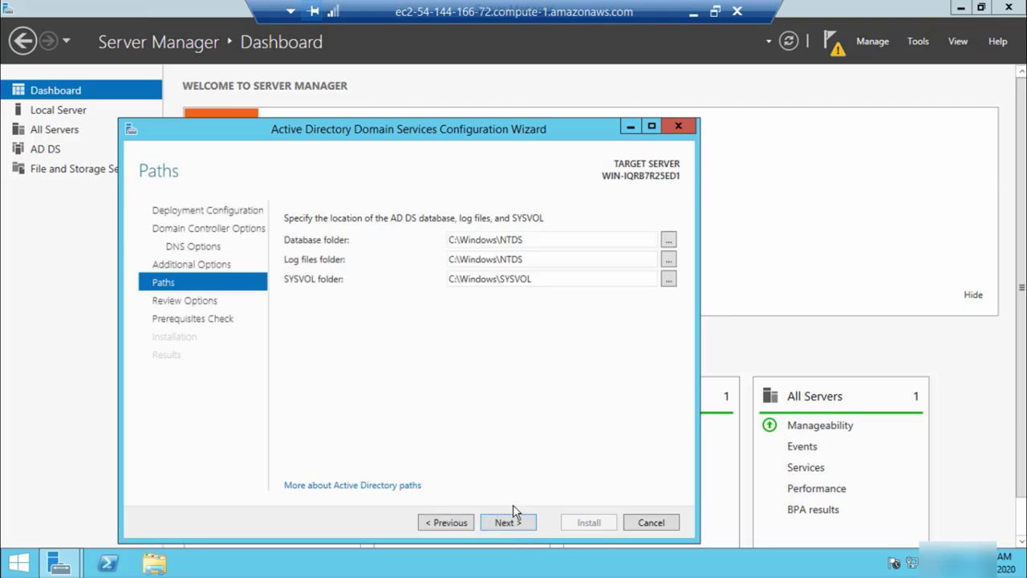
{"action": "left_click", "coordinate": [517, 518]}
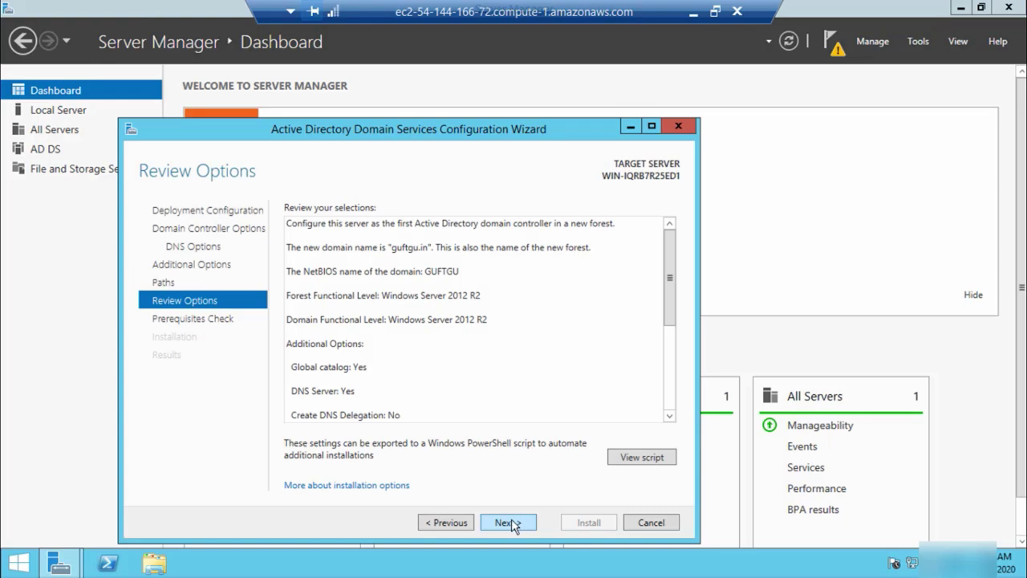
Pass the prerequisite check, install AD DS for guftgu.in, and dismiss the sign-out notice
{"action": "left_click", "coordinate": [511, 520]}
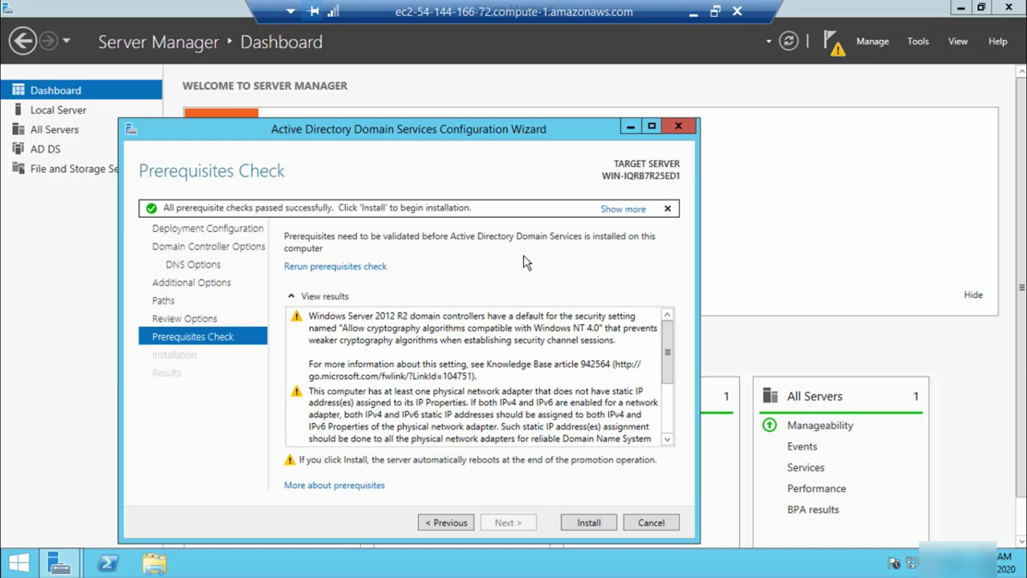
{"action": "left_click", "coordinate": [592, 526]}
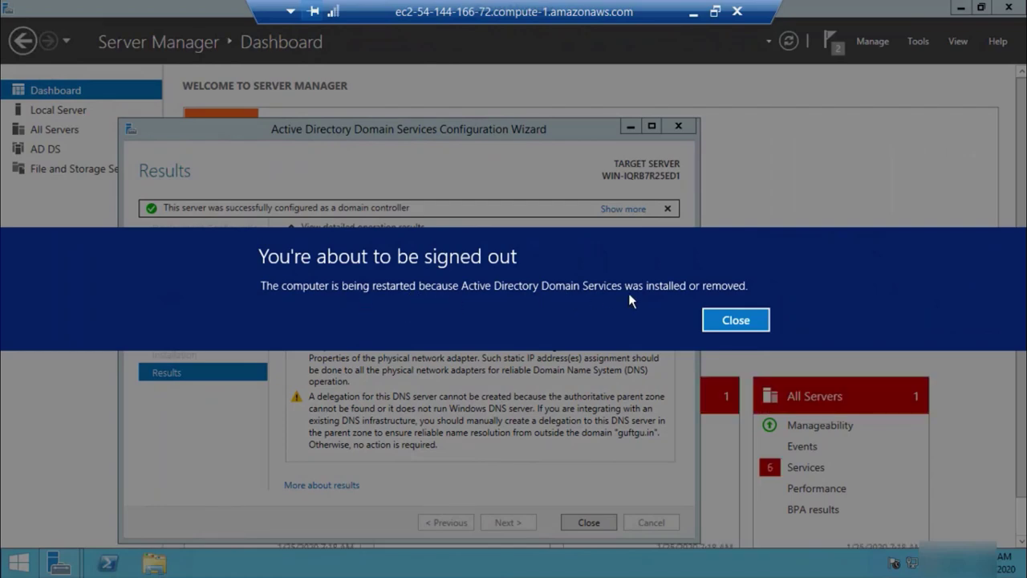
{"action": "left_click", "coordinate": [735, 320]}
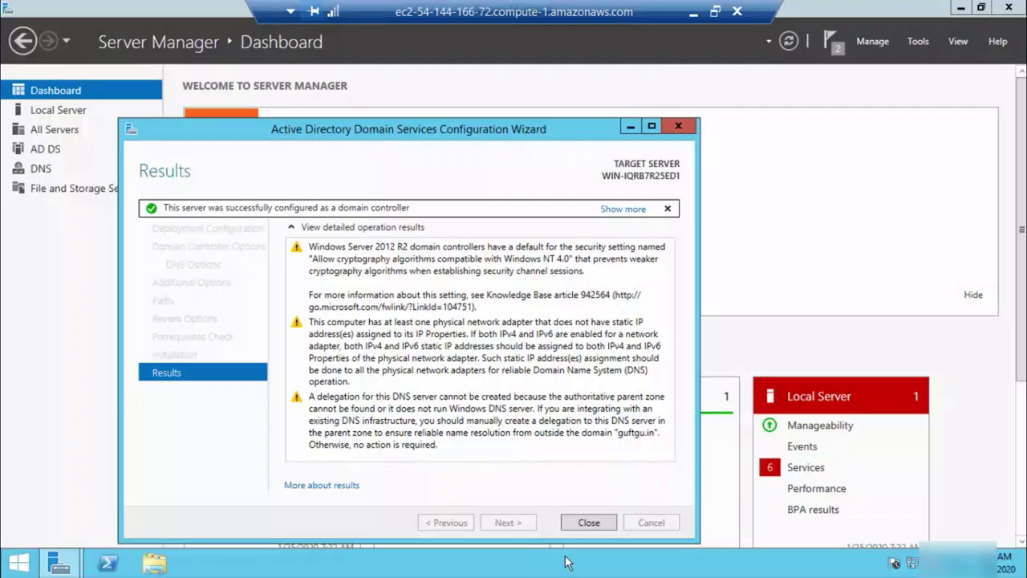
{"action": "left_click", "coordinate": [597, 524]}
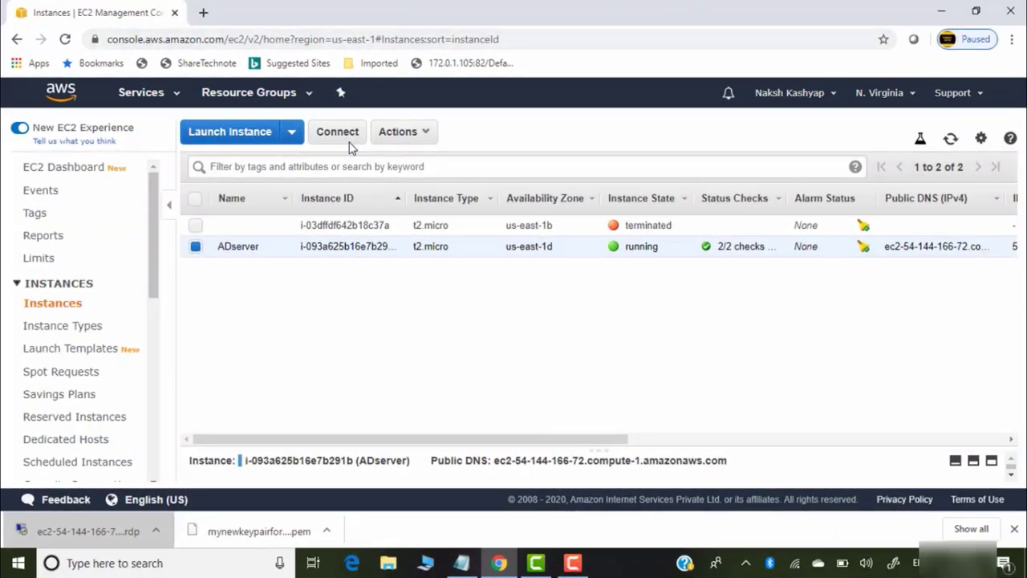
Reconnect to ADserver through the downloaded .rdp file with the Administrator password, accepting the certificate
{"action": "left_click", "coordinate": [89, 537]}
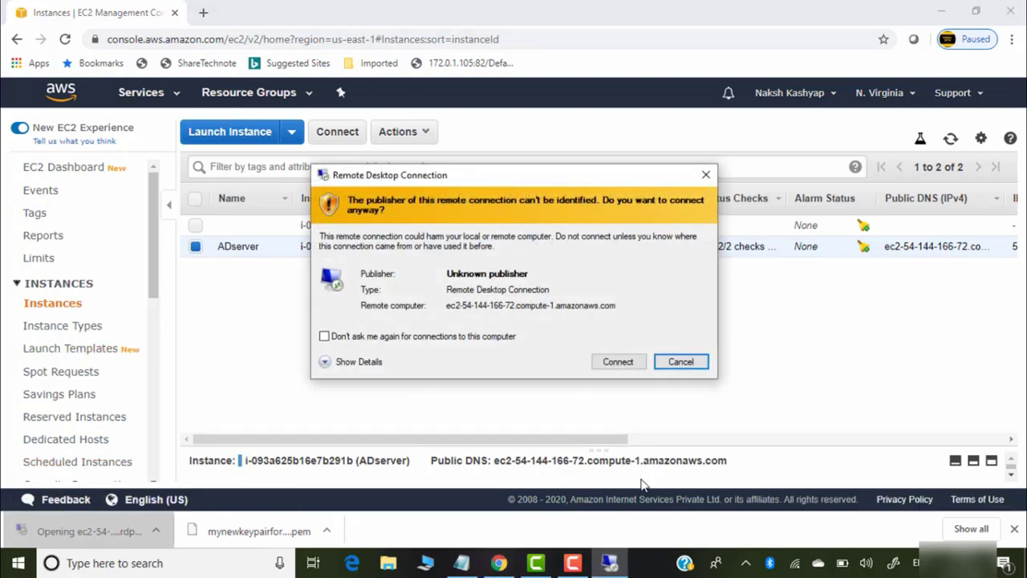
{"action": "left_click", "coordinate": [619, 361]}
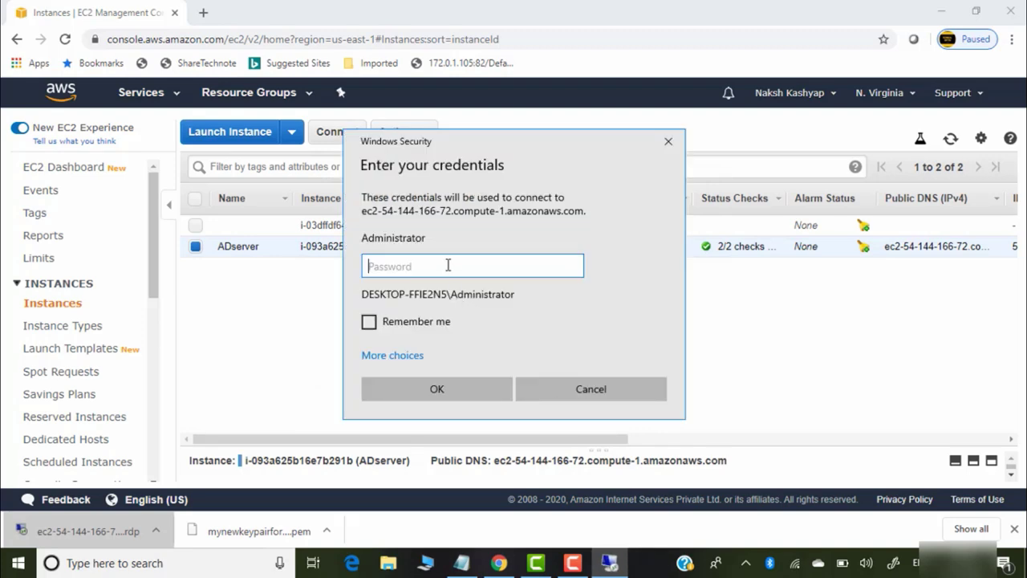
{"action": "type", "text": "••••••••••"}
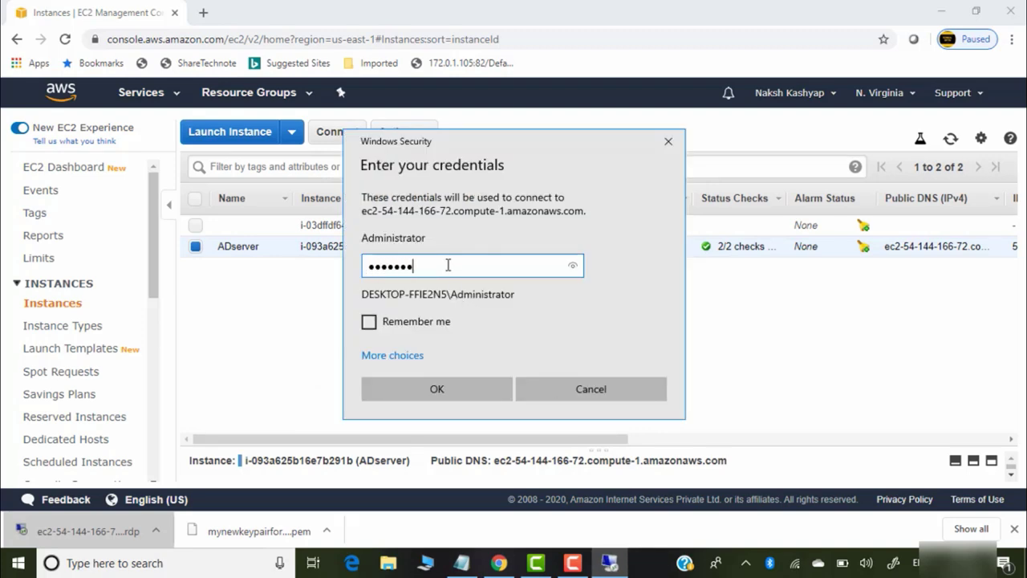
{"action": "type", "text": "••"}
{"action": "left_click", "coordinate": [446, 392]}
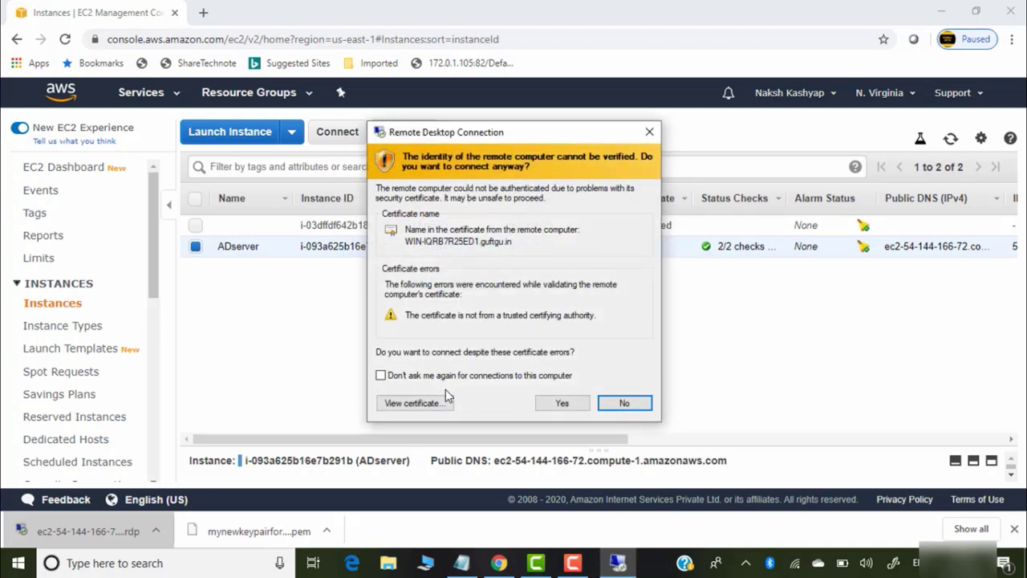
{"action": "left_click", "coordinate": [563, 404]}
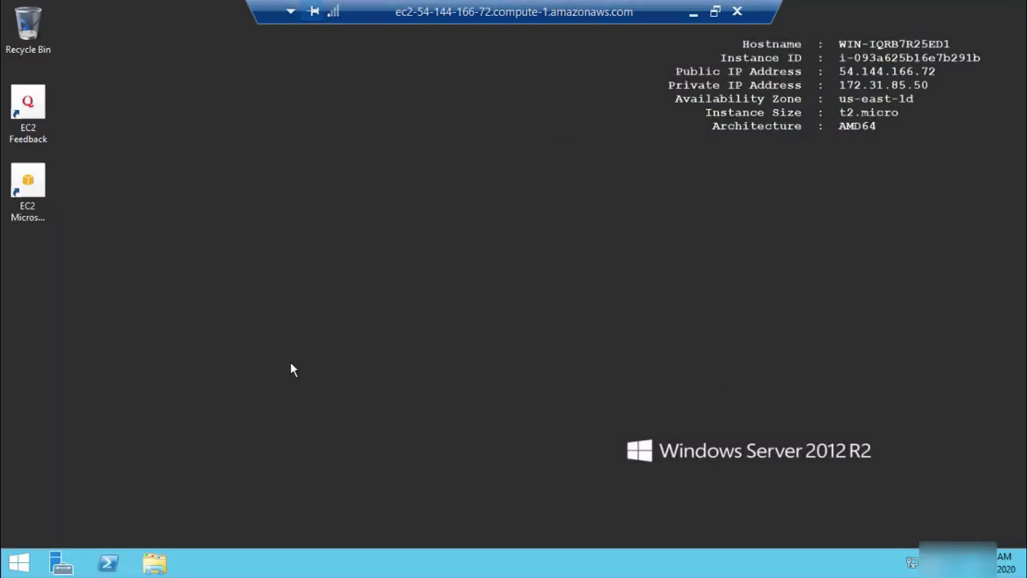
Launch DNS Manager from Server Manager's Tools menu
{"action": "left_click", "coordinate": [60, 566]}
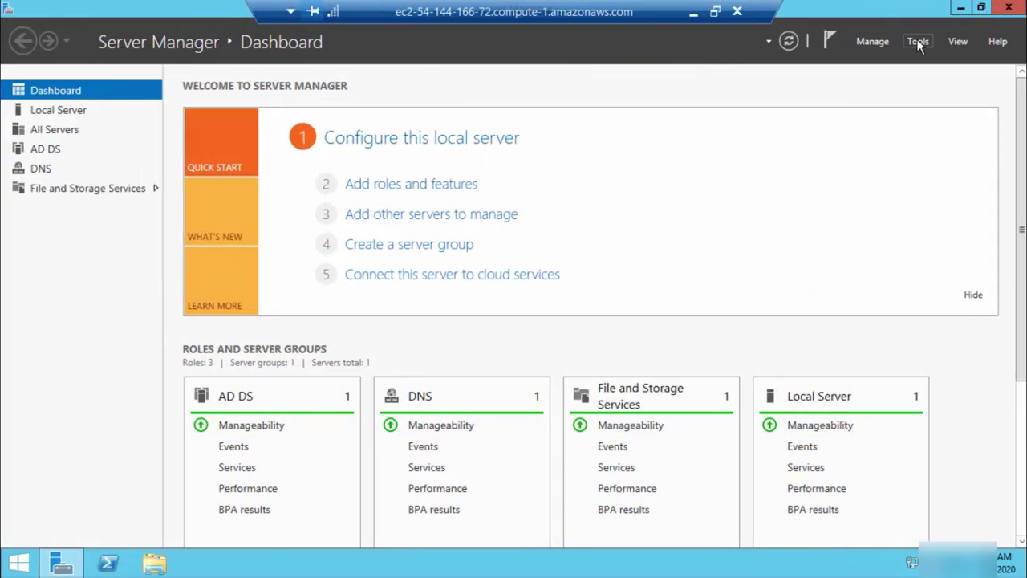
{"action": "left_click", "coordinate": [917, 41]}
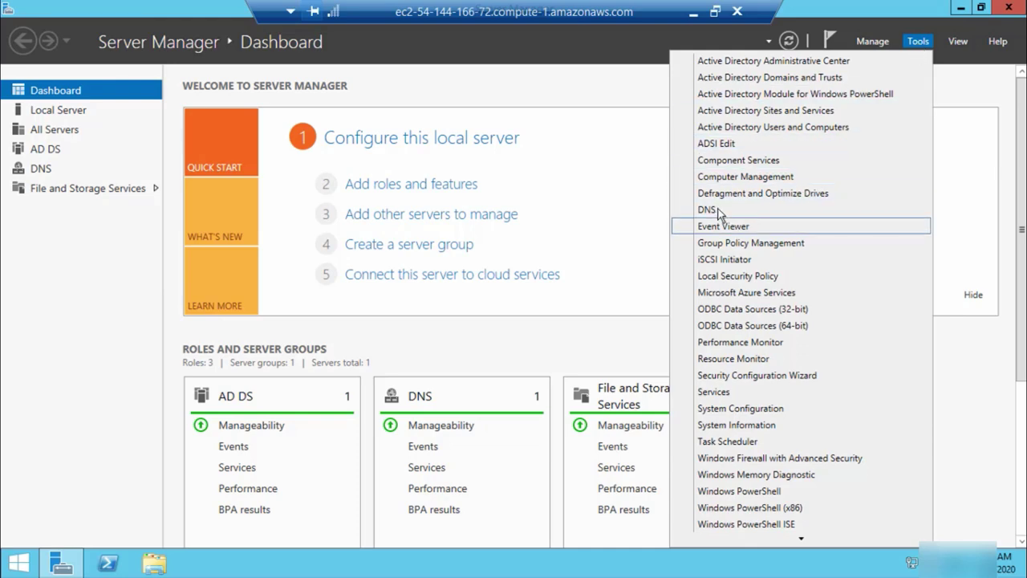
{"action": "left_click", "coordinate": [718, 210]}
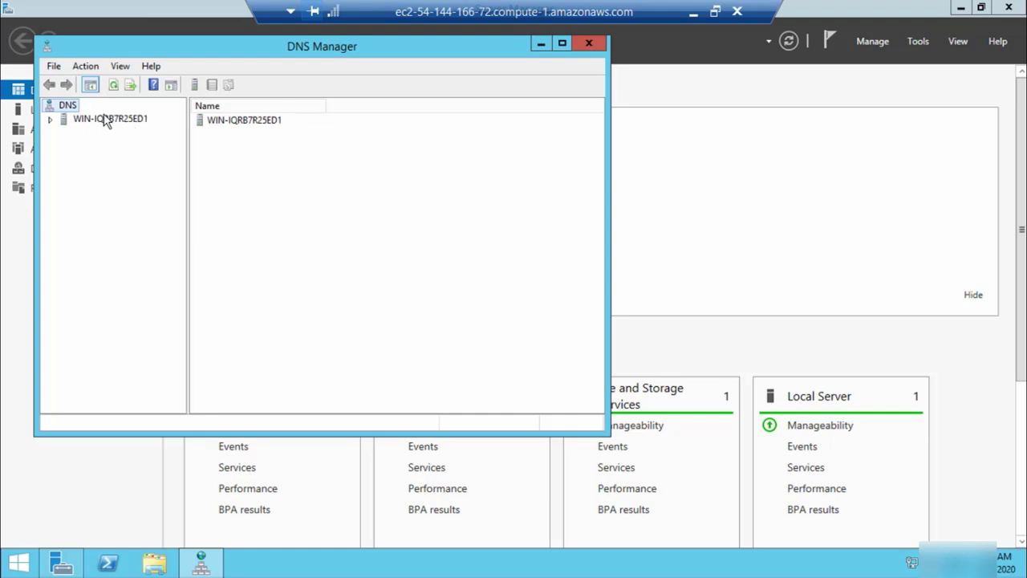
Start a new zone under Reverse Lookup Zones on the WIN-IQRB7R25ED1 server
{"action": "left_click", "coordinate": [50, 120]}
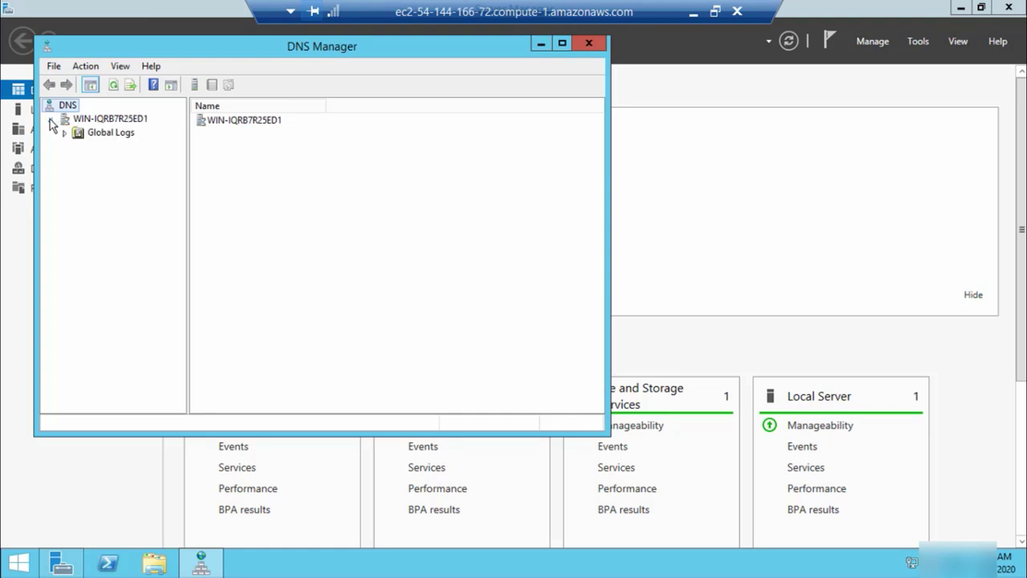
{"action": "left_click", "coordinate": [96, 119]}
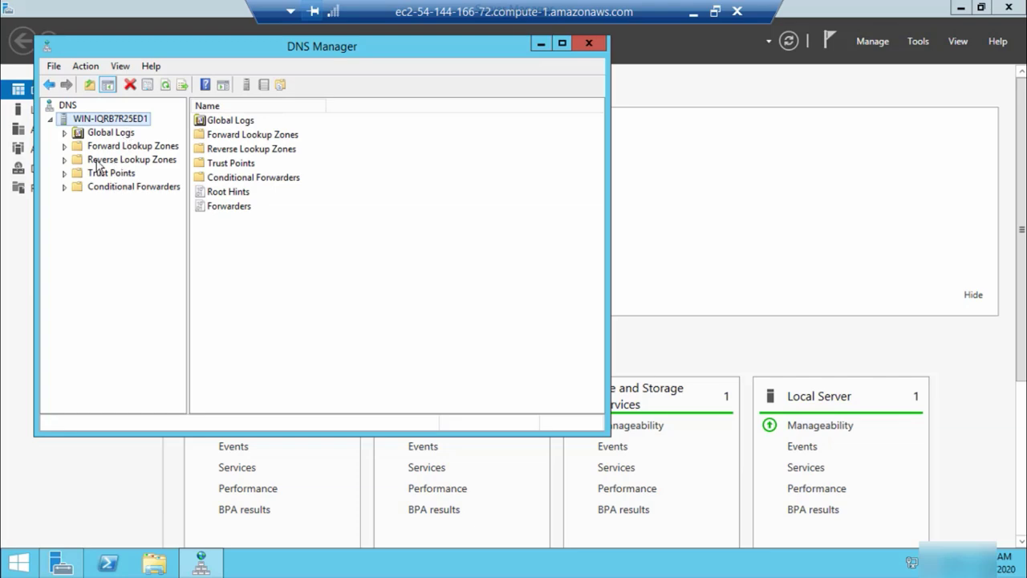
{"action": "left_click", "coordinate": [101, 159]}
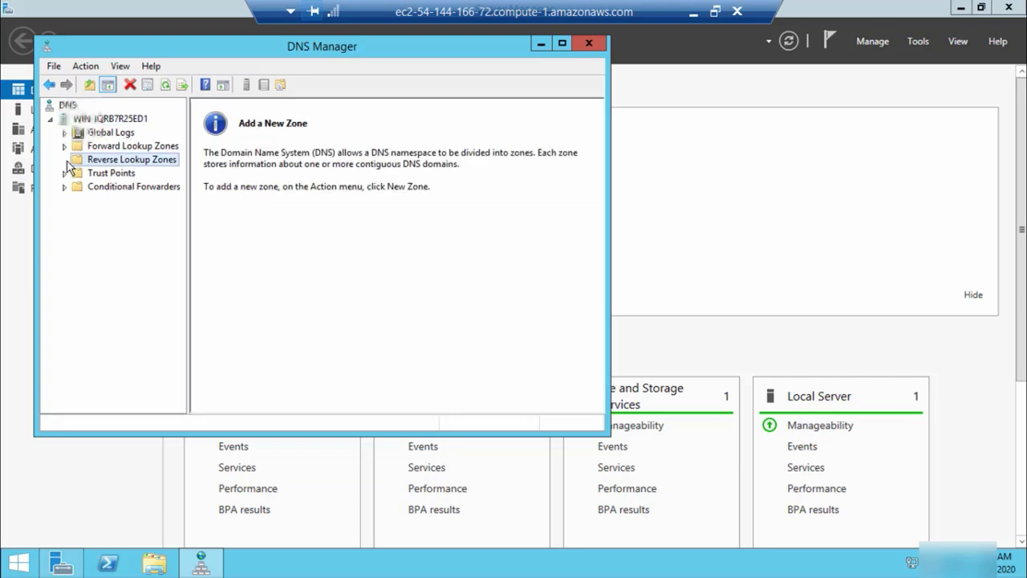
{"action": "right_click", "coordinate": [143, 162]}
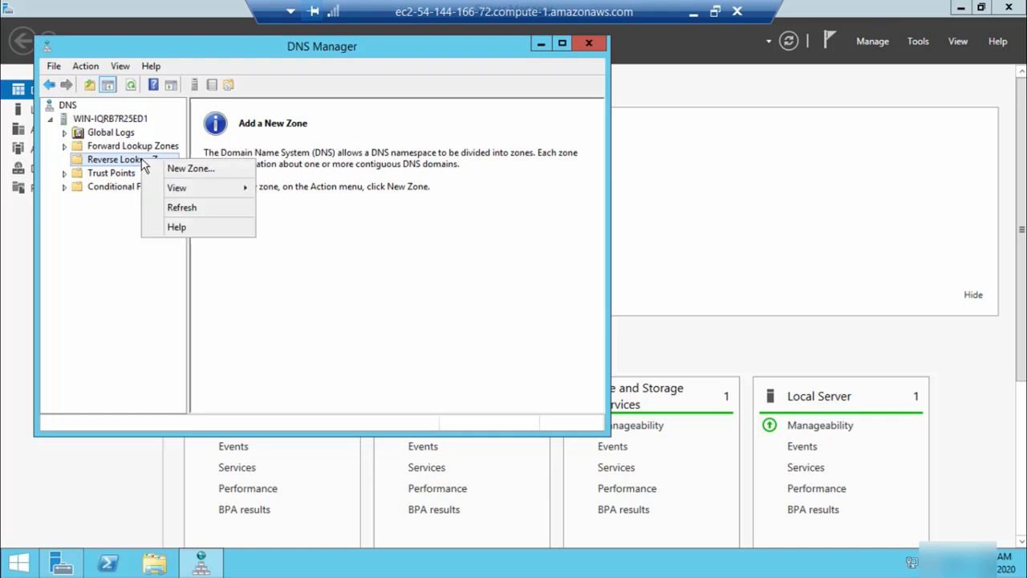
{"action": "left_click", "coordinate": [205, 174]}
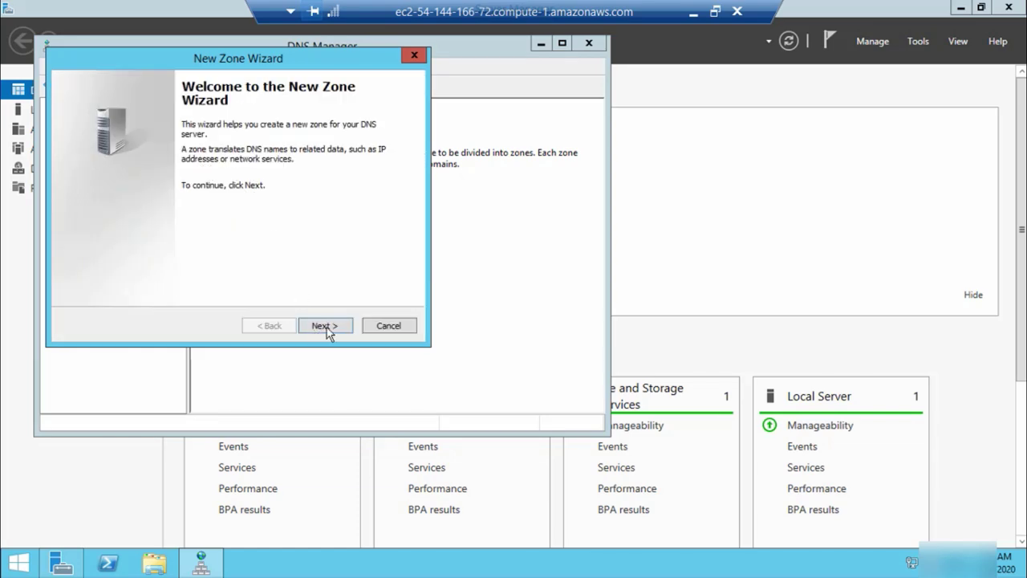
Create an AD-integrated primary IPv4 reverse zone for network 172.31.85 with domain-wide replication and secure updates
{"action": "left_click", "coordinate": [327, 327]}
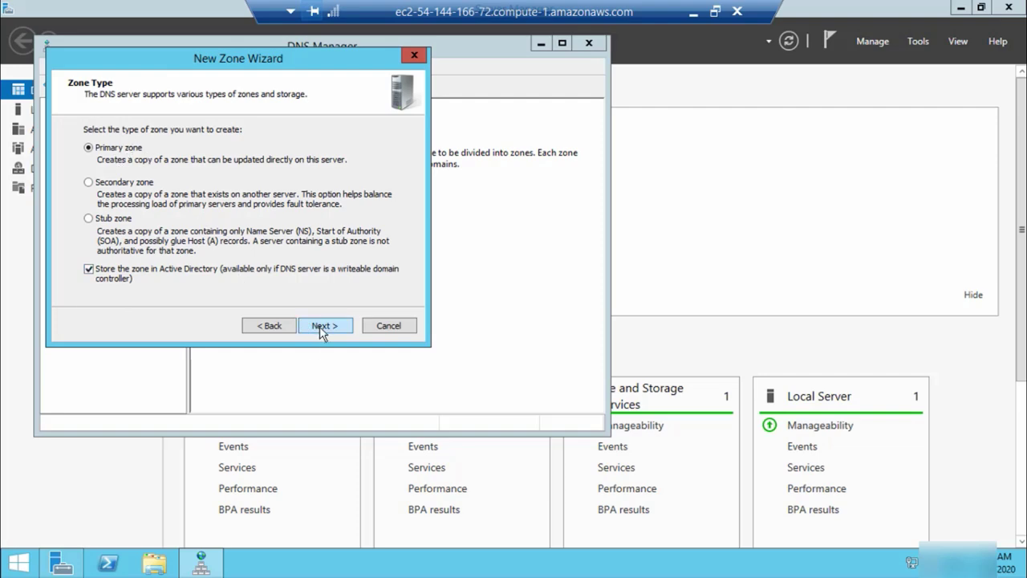
{"action": "left_click", "coordinate": [319, 325]}
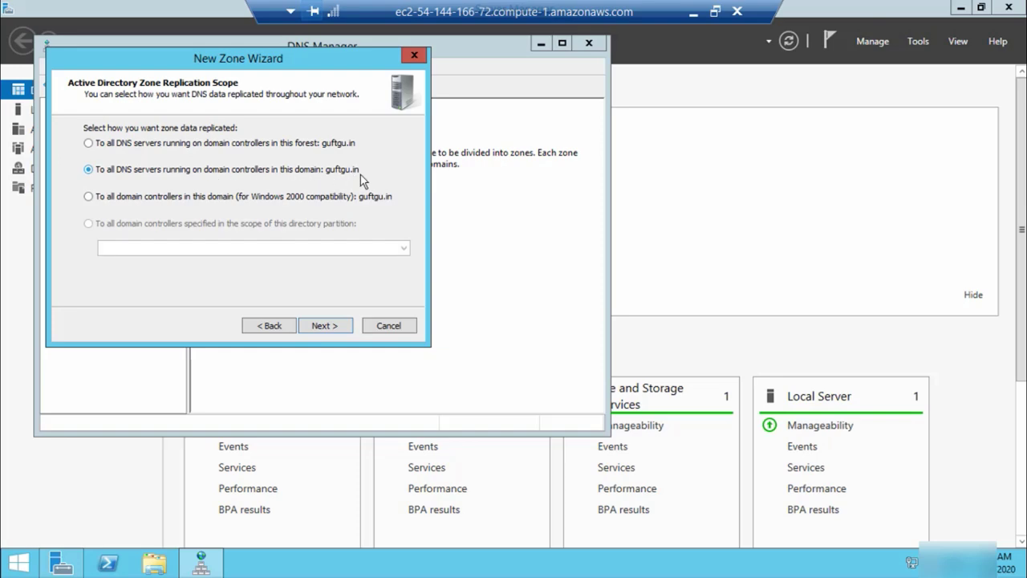
{"action": "left_click", "coordinate": [328, 326]}
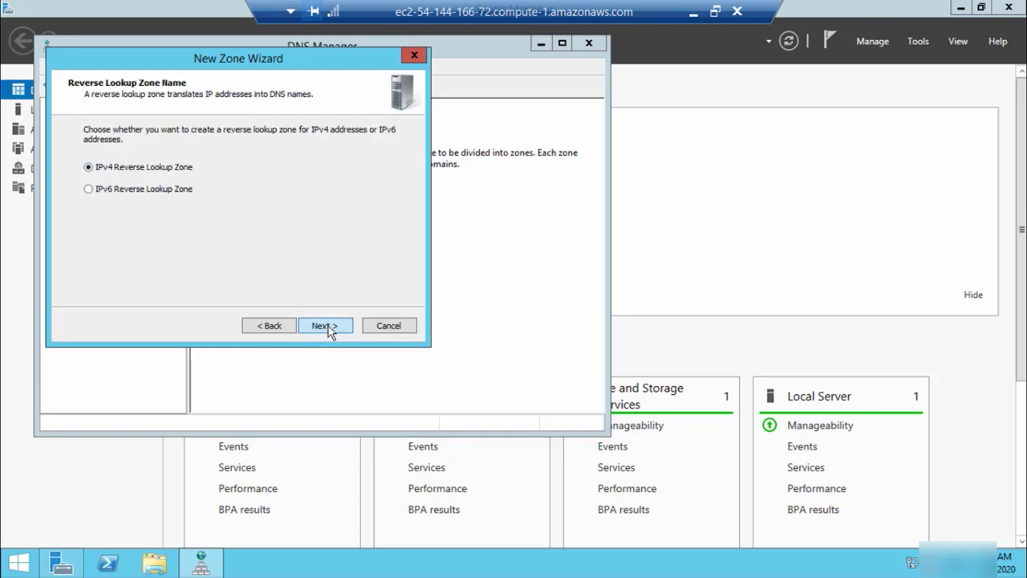
{"action": "left_click", "coordinate": [329, 326]}
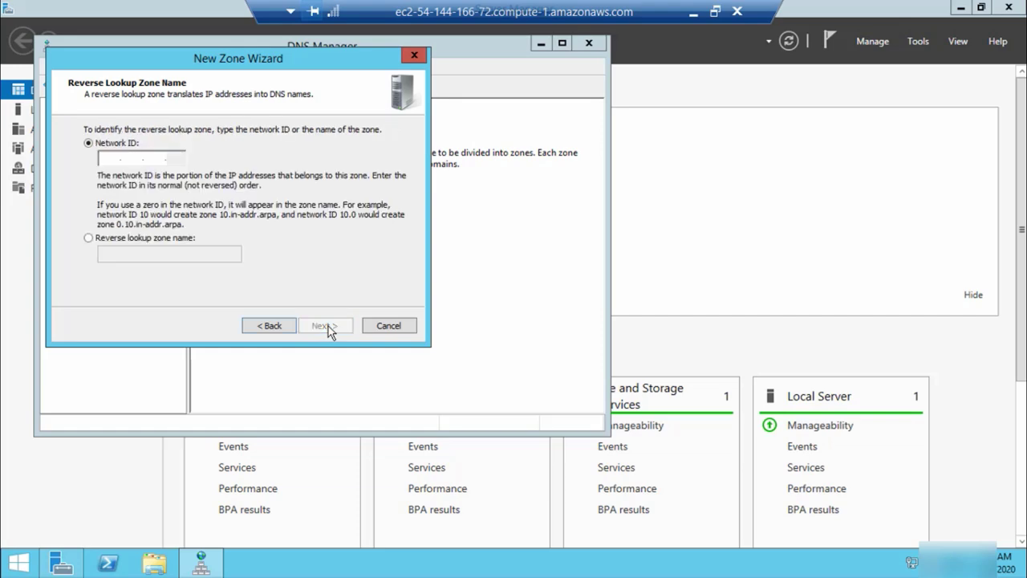
{"action": "left_click", "coordinate": [959, 8]}
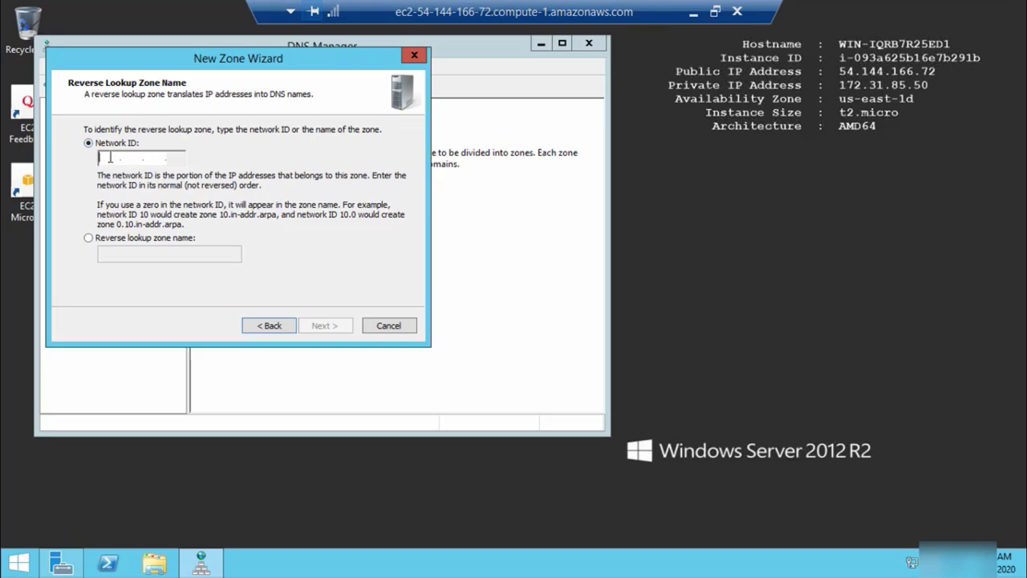
{"action": "type", "text": "172."}
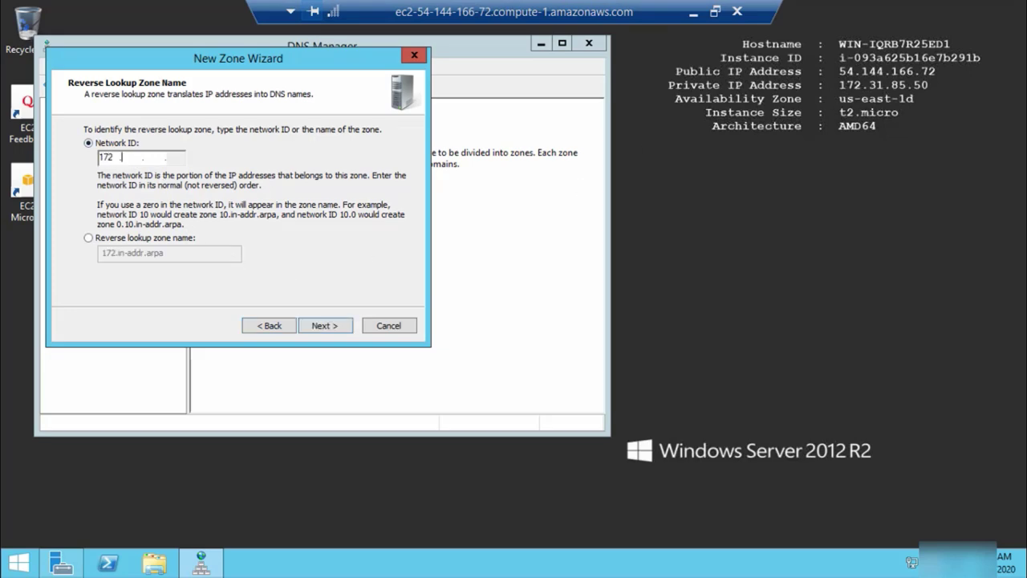
{"action": "type", "text": "31.85"}
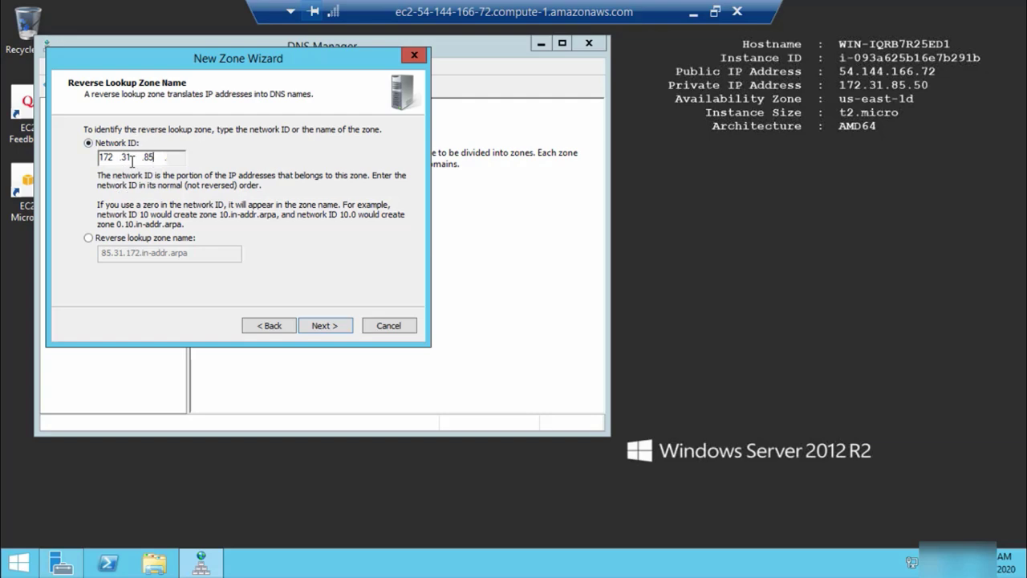
{"action": "left_click", "coordinate": [324, 327]}
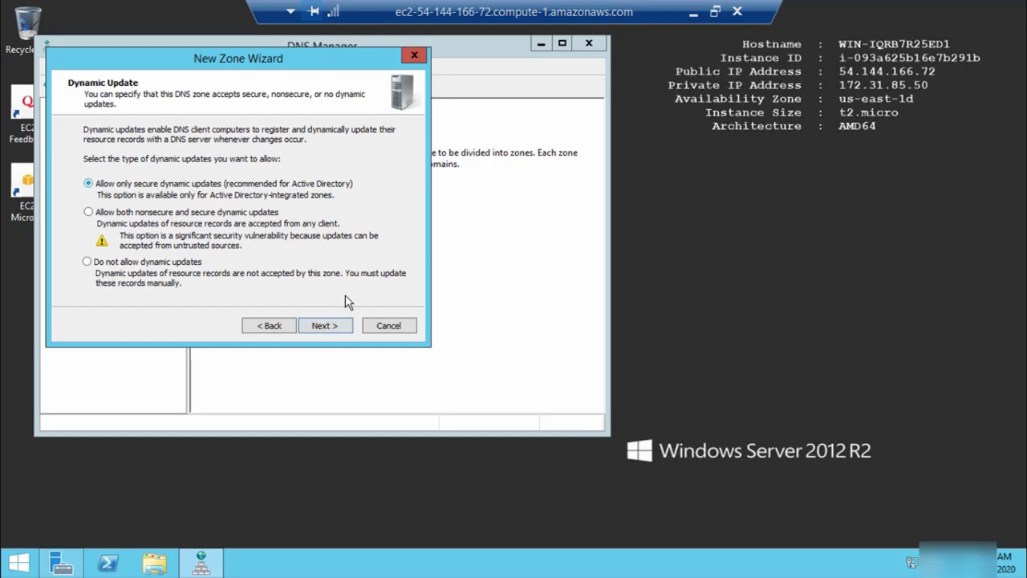
{"action": "left_click", "coordinate": [335, 327]}
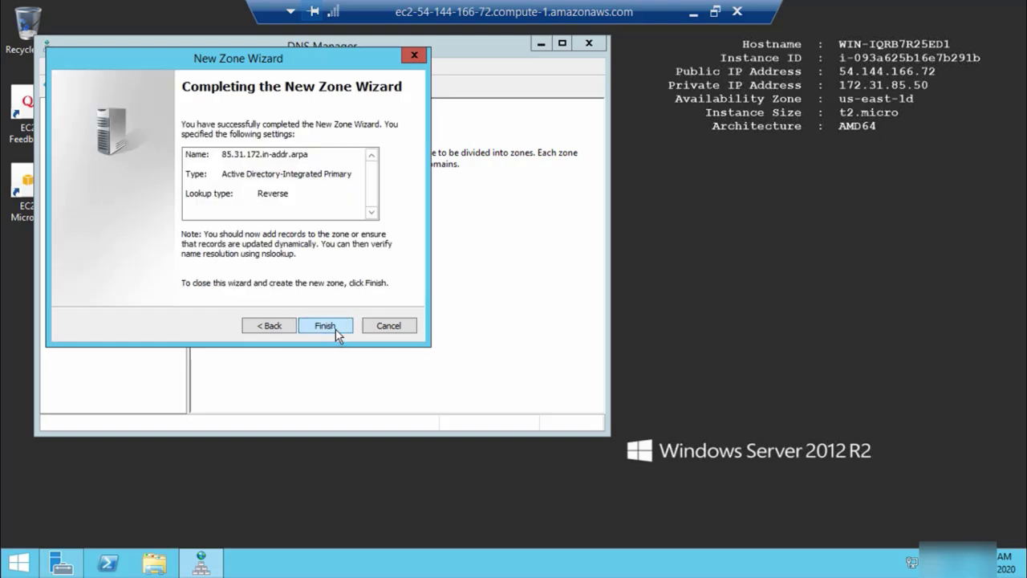
{"action": "left_click", "coordinate": [336, 329]}
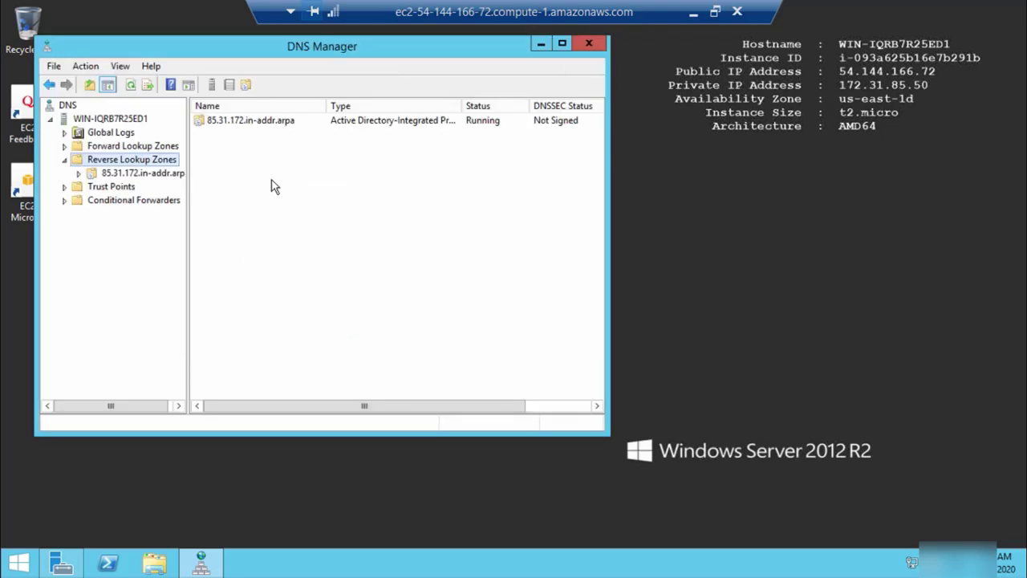
Open the properties of the win-iqrb7r25ed1 host record in the guftgu.in zone
{"action": "double_click", "coordinate": [74, 147]}
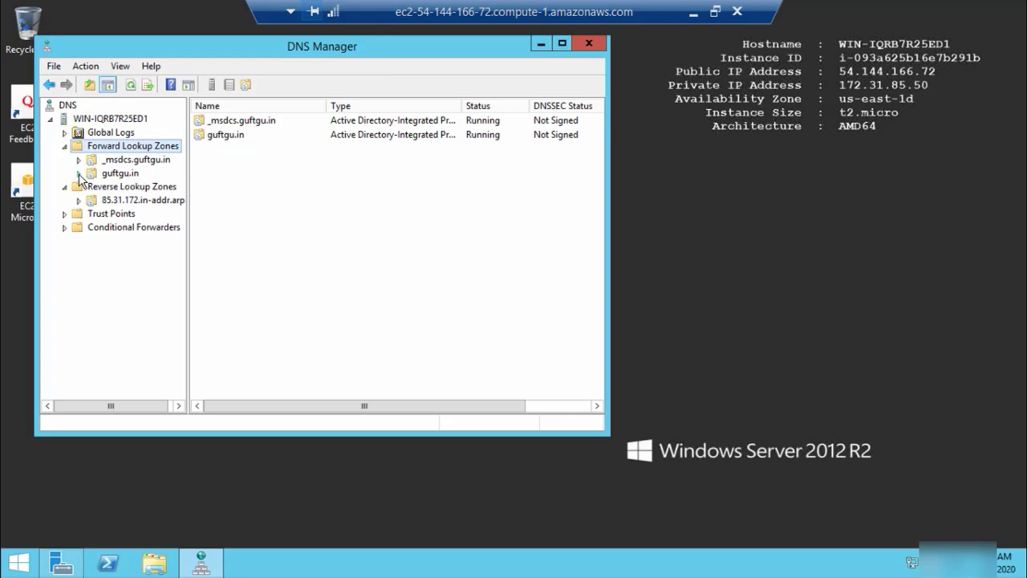
{"action": "double_click", "coordinate": [80, 175]}
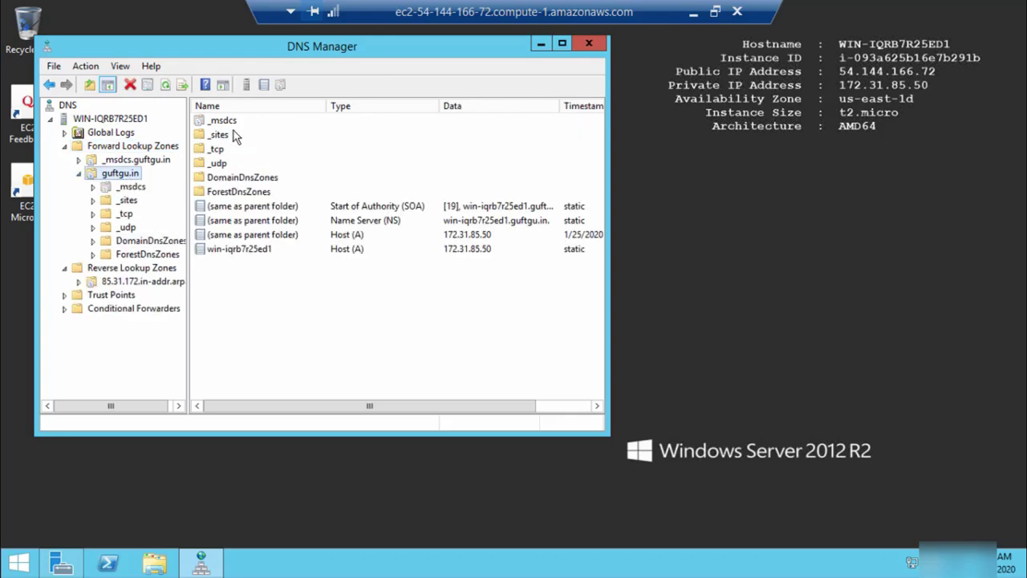
{"action": "left_click", "coordinate": [258, 254]}
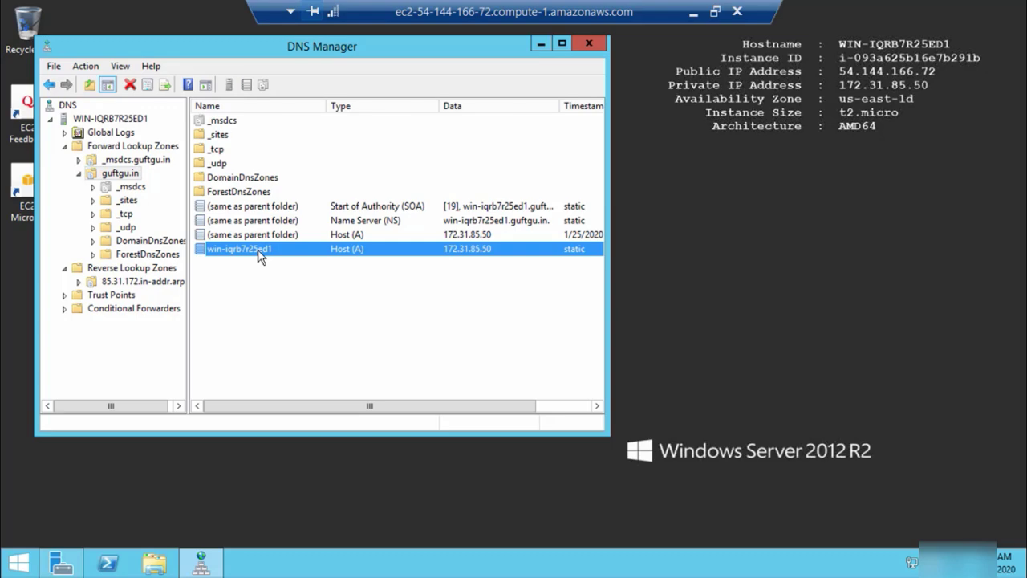
{"action": "right_click", "coordinate": [260, 256]}
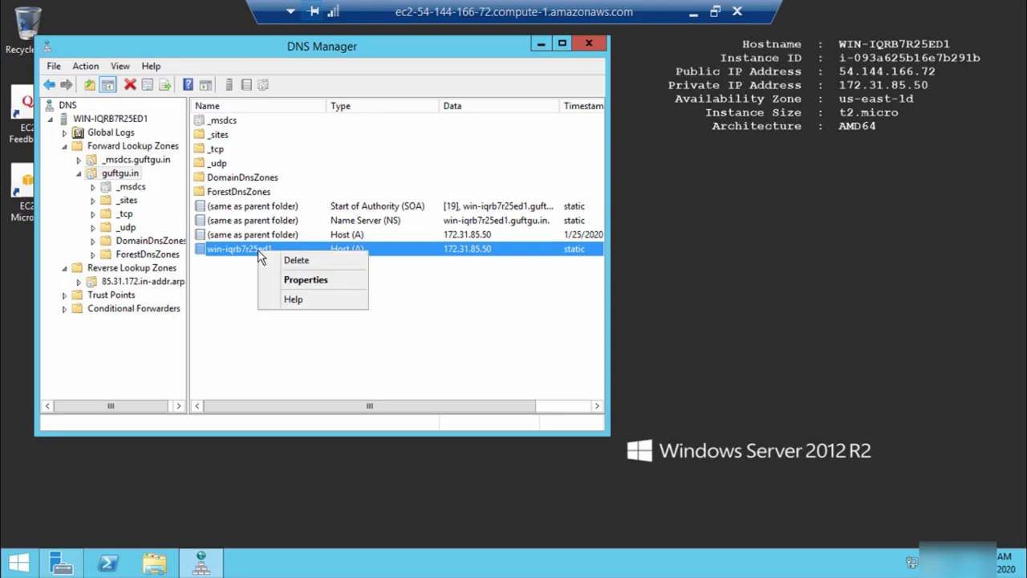
{"action": "left_click", "coordinate": [316, 282]}
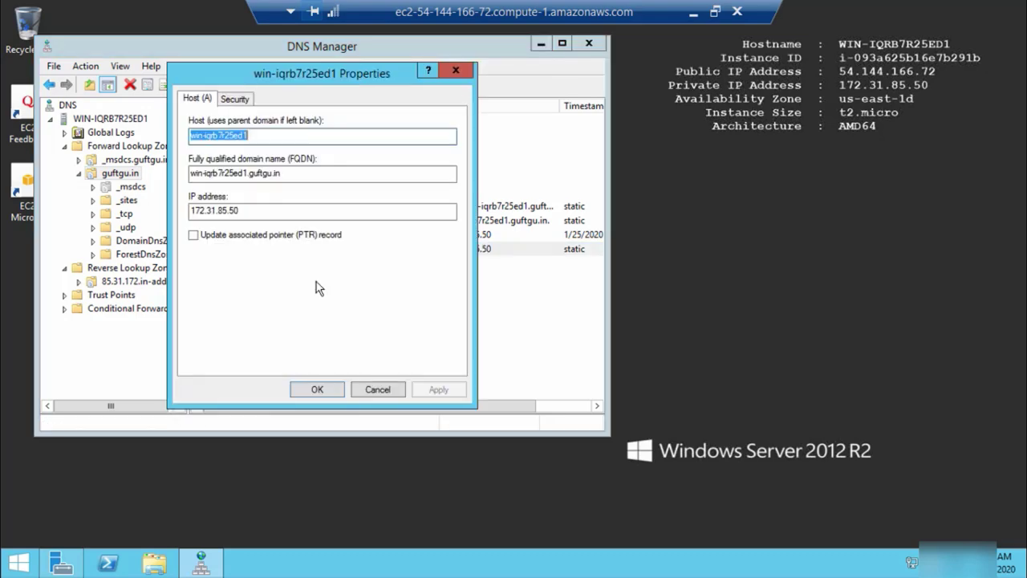
Enable 'Update associated pointer (PTR) record' on it and close DNS Manager
{"action": "left_click", "coordinate": [193, 235]}
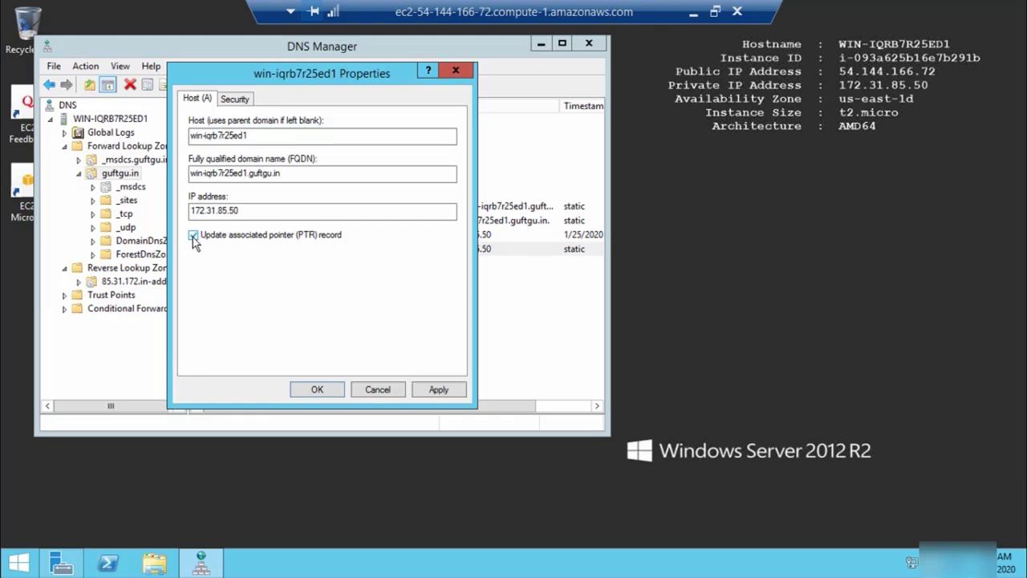
{"action": "left_click", "coordinate": [438, 389]}
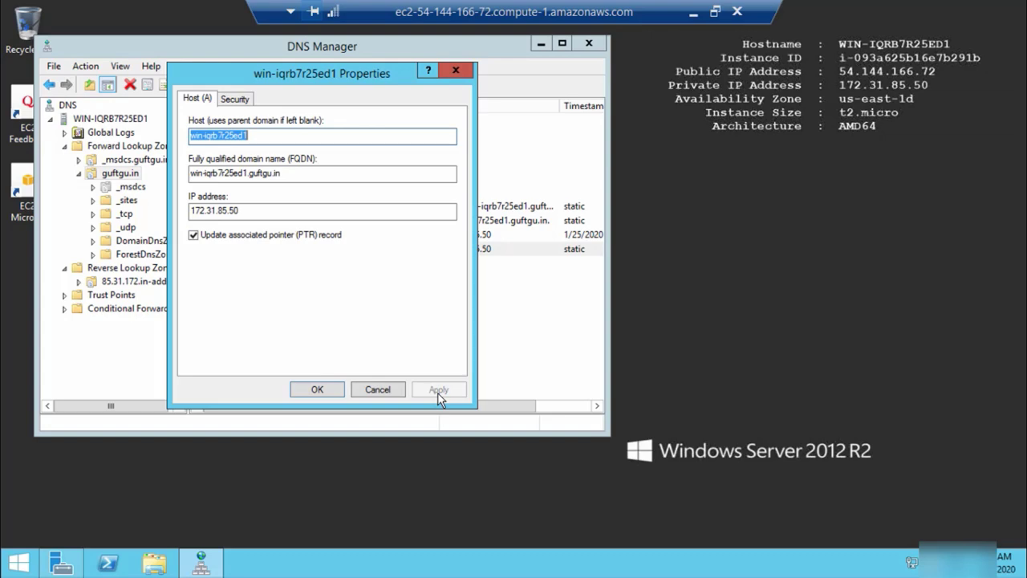
{"action": "left_click", "coordinate": [332, 390]}
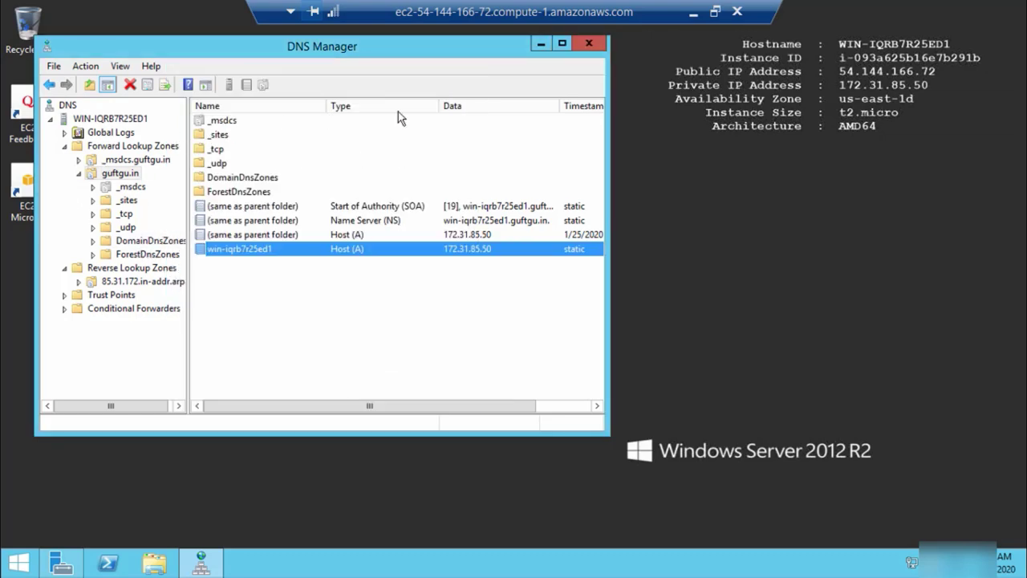
{"action": "left_click", "coordinate": [588, 46]}
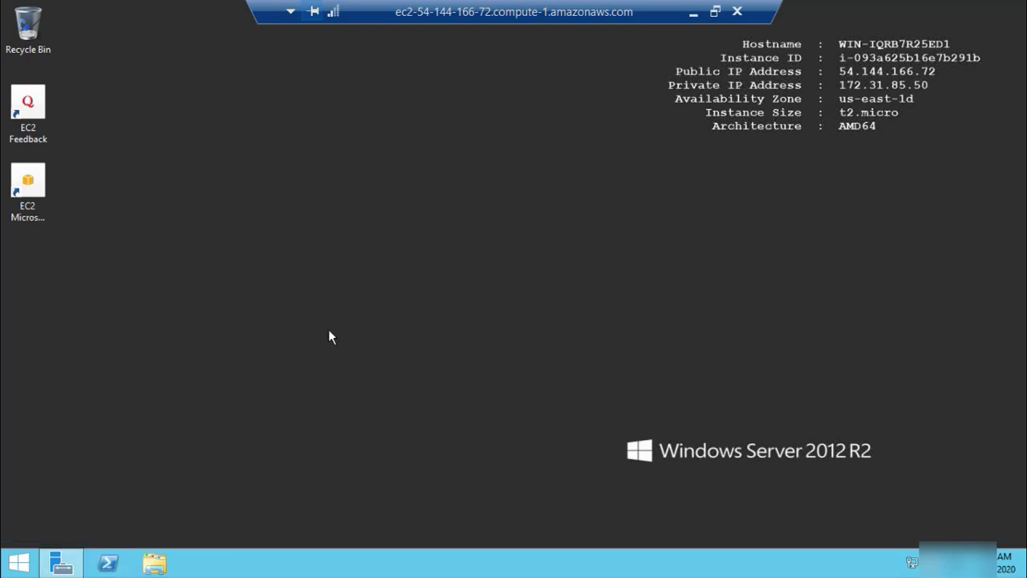
Open the Ethernet 2 adapter properties via ncpa.cpl
{"action": "key", "text": "super+r"}
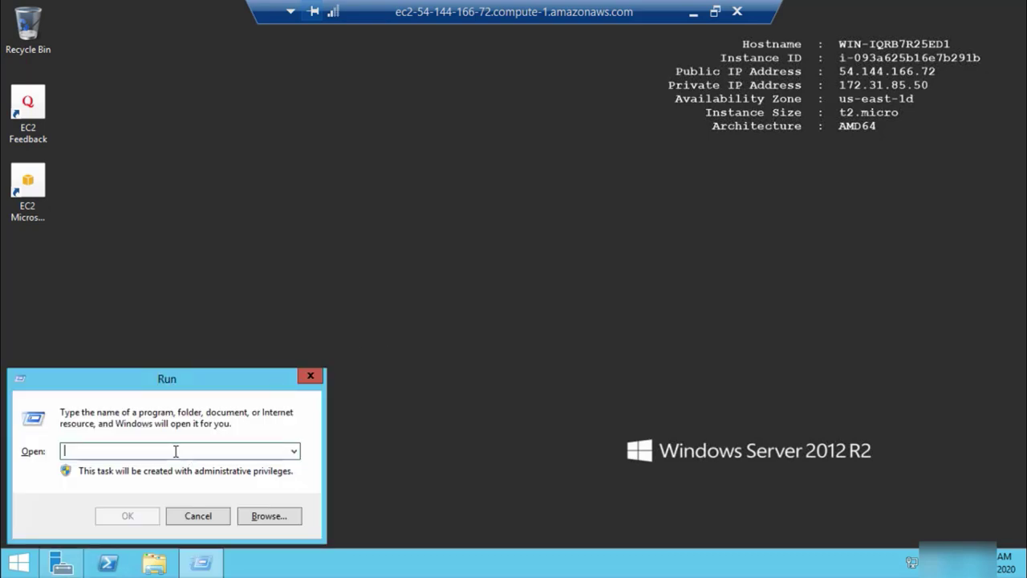
{"action": "type", "text": "ncpa.cpl"}
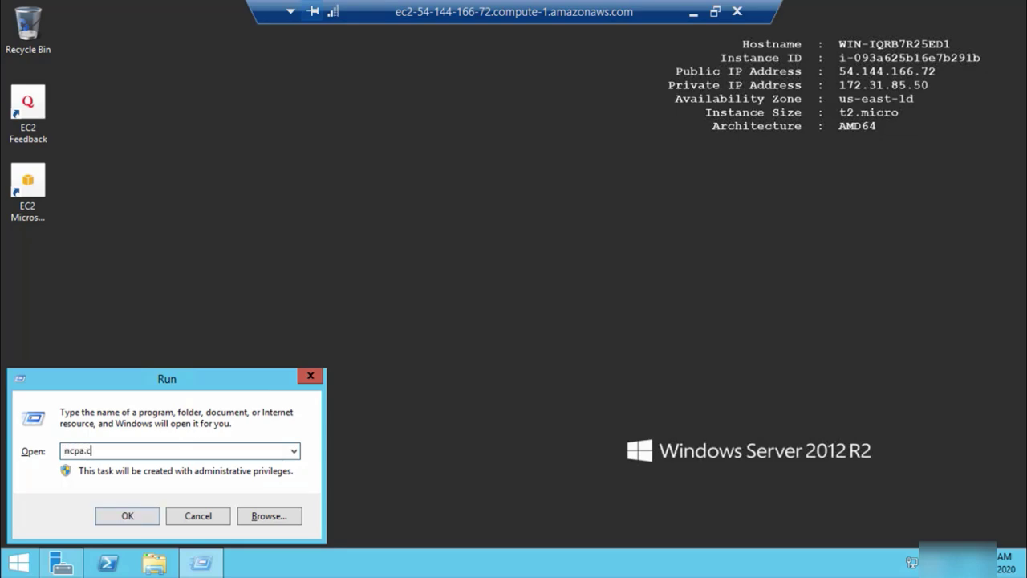
{"action": "left_click", "coordinate": [126, 515]}
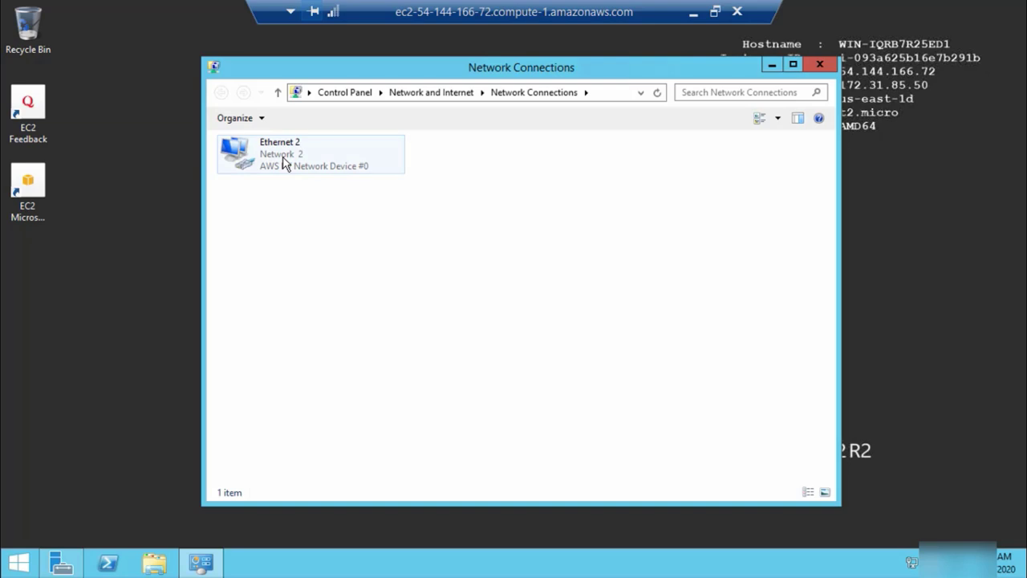
{"action": "double_click", "coordinate": [283, 161]}
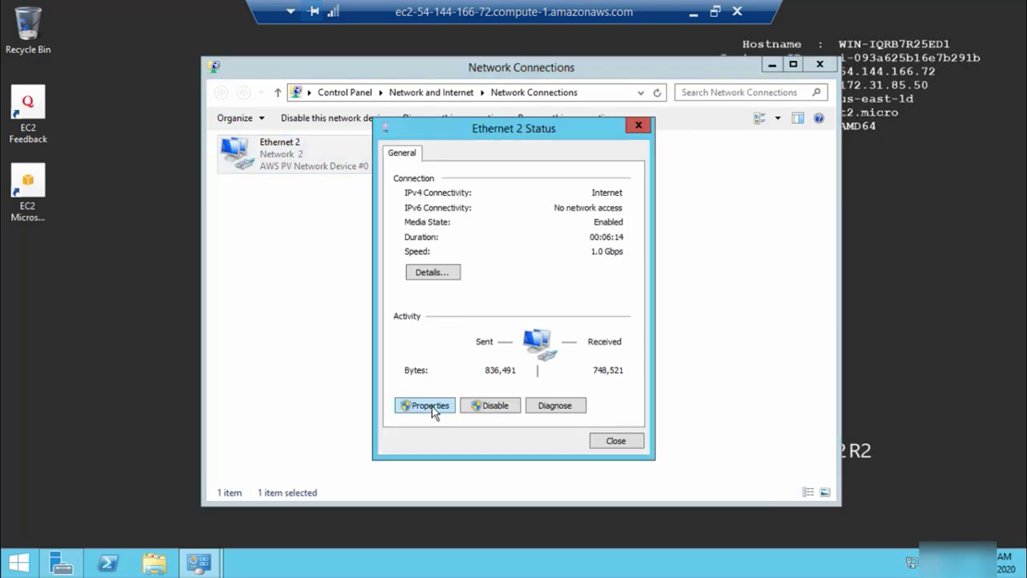
{"action": "left_click", "coordinate": [432, 411]}
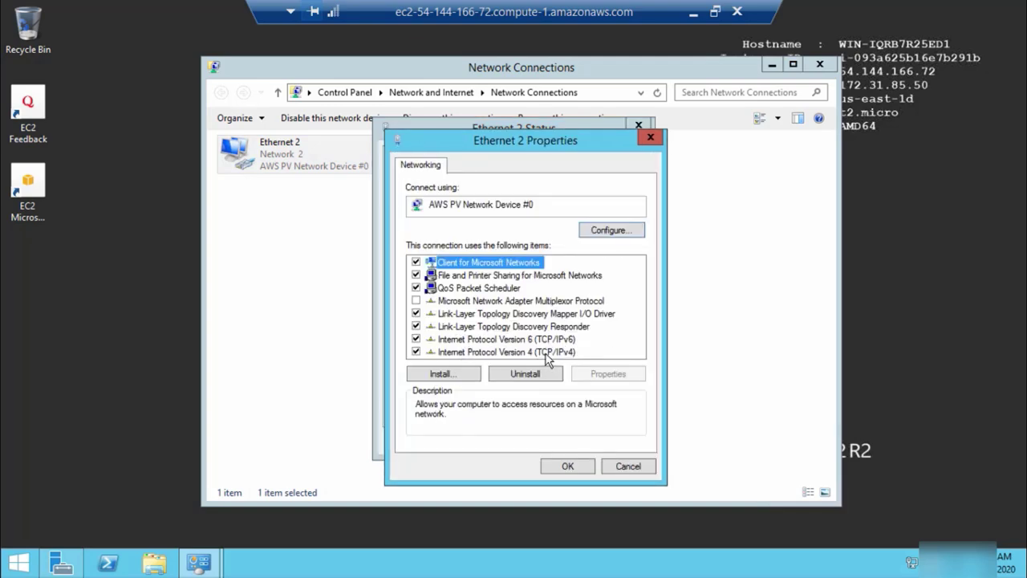
Disable IPv6 on Ethernet 2, set preferred DNS 172.31.85.50, and close the network windows
{"action": "left_click", "coordinate": [417, 339]}
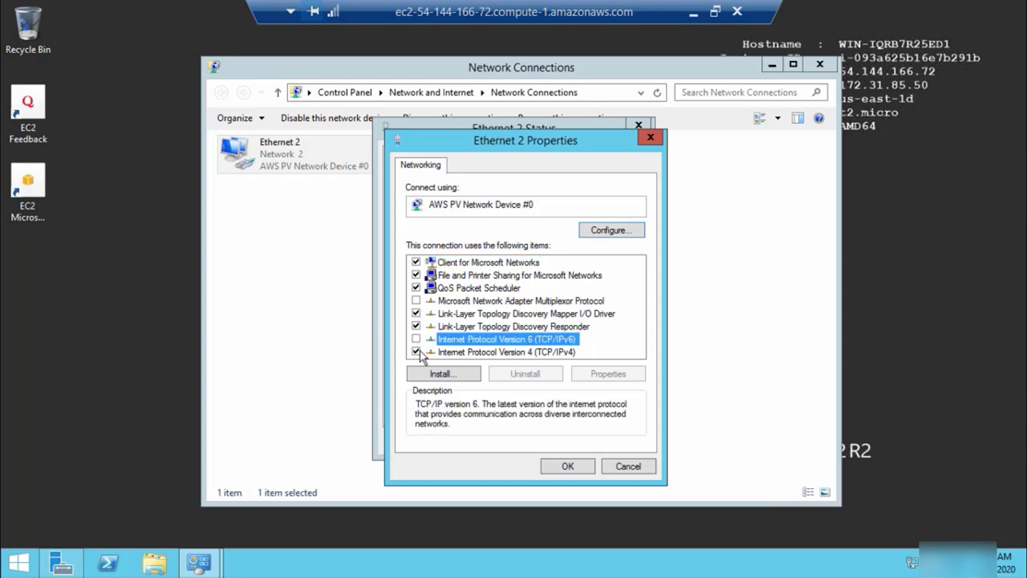
{"action": "double_click", "coordinate": [484, 353]}
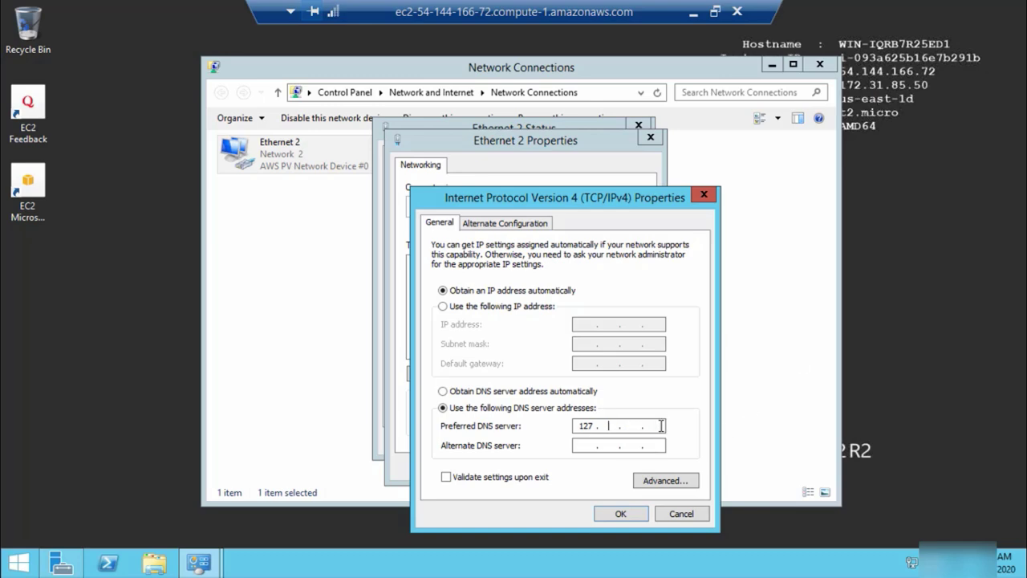
{"action": "key", "text": "BackSpace"}
{"action": "type", "text": "1"}
{"action": "type", "text": "50"}
{"action": "left_click", "coordinate": [621, 514]}
{"action": "left_click", "coordinate": [572, 466]}
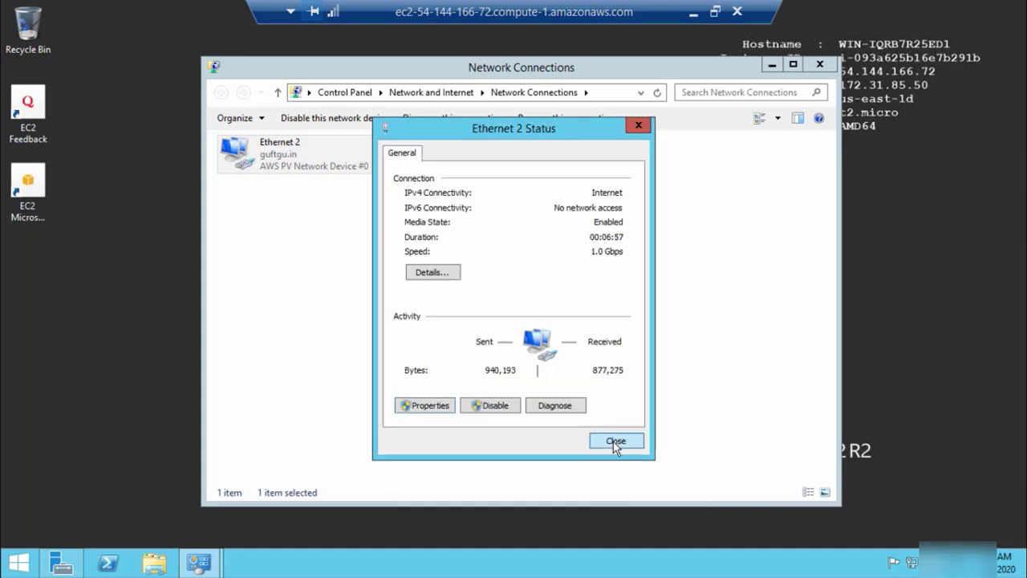
{"action": "left_click", "coordinate": [614, 441]}
{"action": "left_click", "coordinate": [820, 65]}
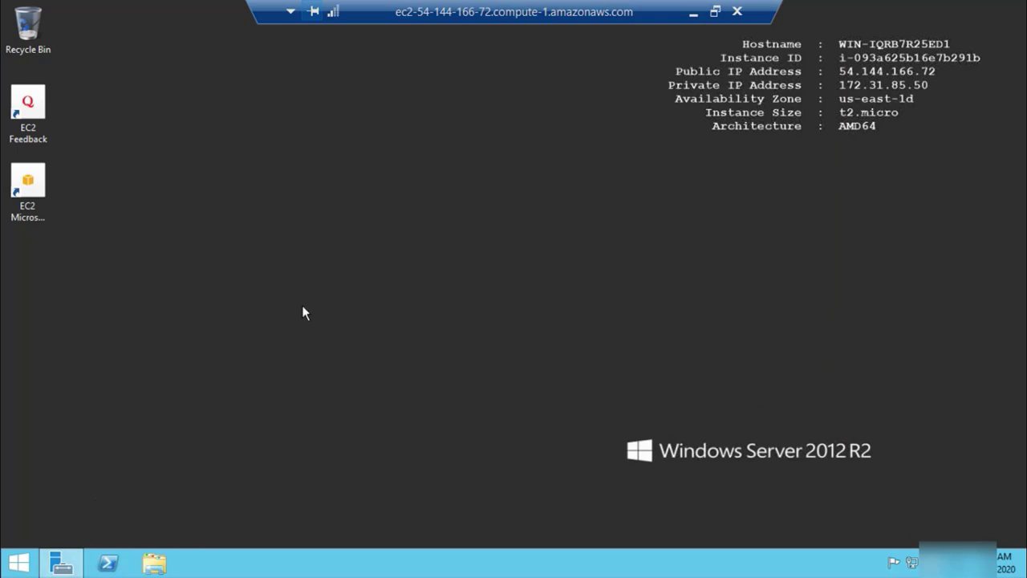
{"action": "key", "text": "super+r"}
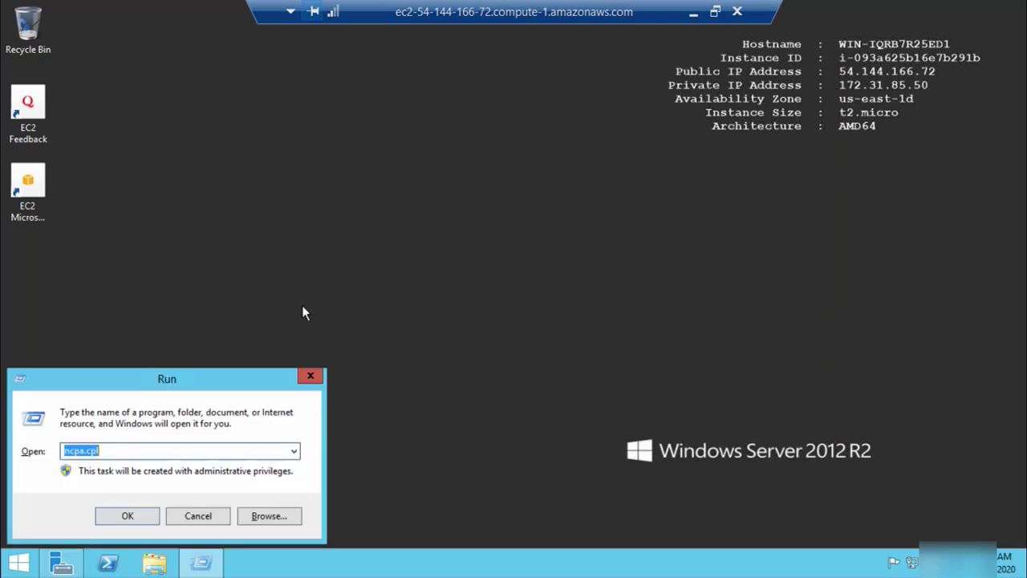
{"action": "type", "text": "cmd"}
{"action": "left_click", "coordinate": [128, 516]}
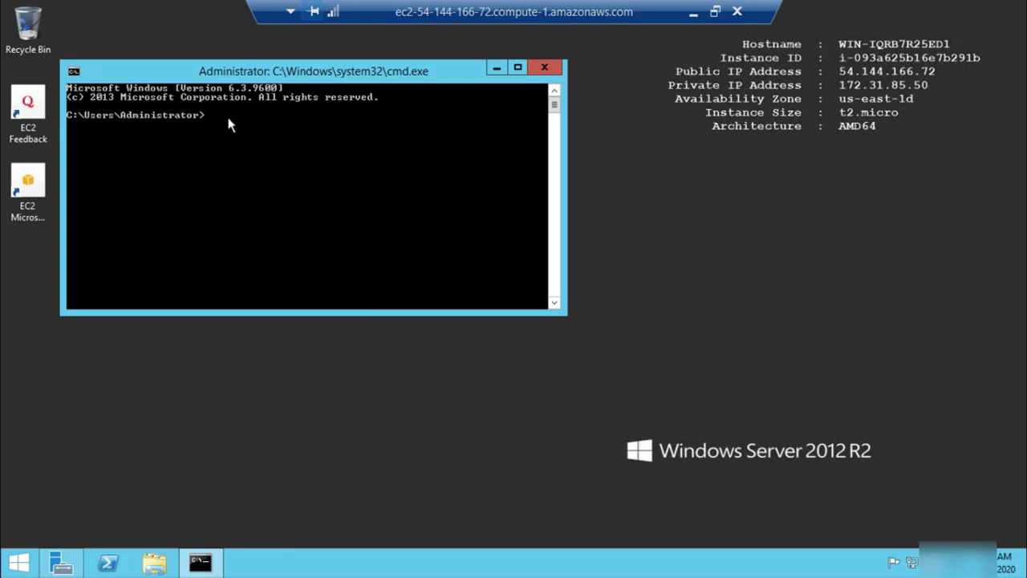
{"action": "type", "text": "nslookup"}
{"action": "key", "text": "Return"}
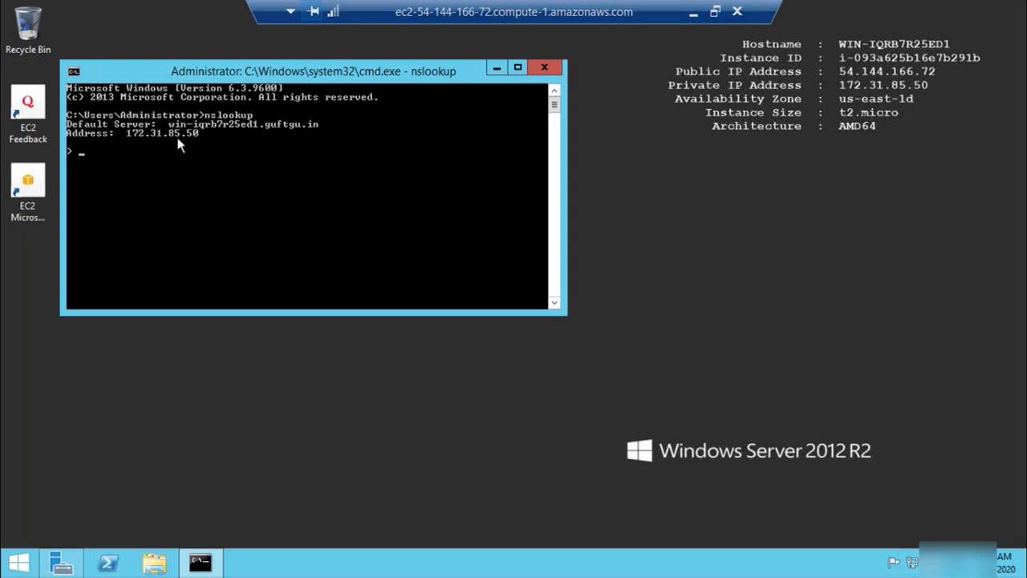
{"action": "left_click", "coordinate": [543, 70]}
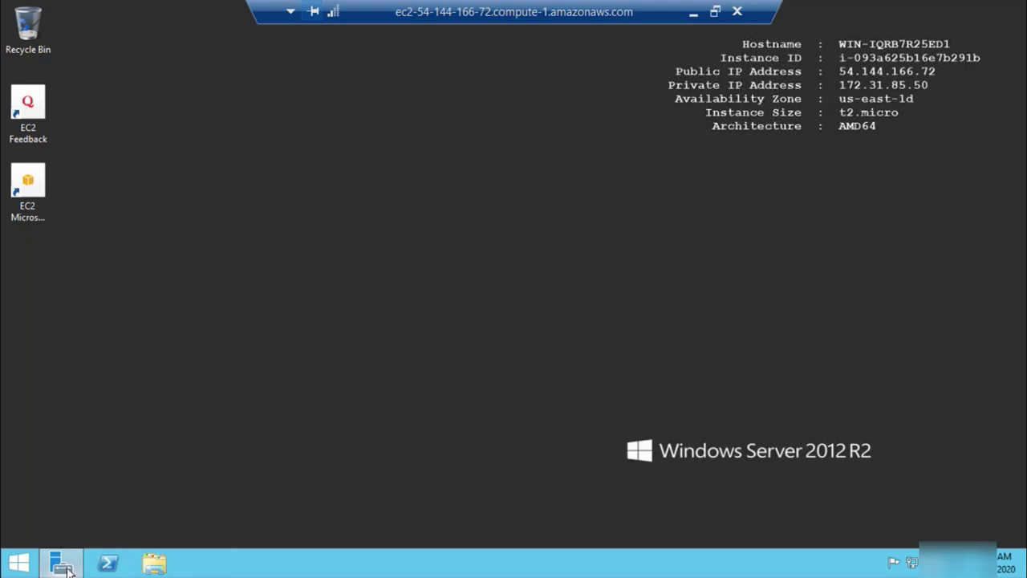
Open Active Directory Users and Computers and start a new user in guftgu.in's Users container
{"action": "left_click", "coordinate": [64, 565]}
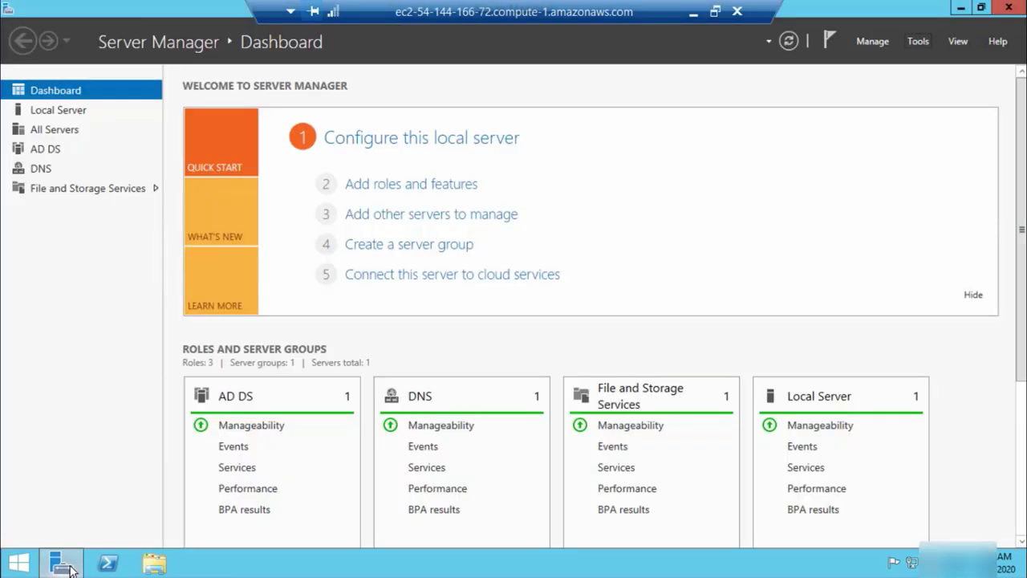
{"action": "left_click", "coordinate": [918, 42]}
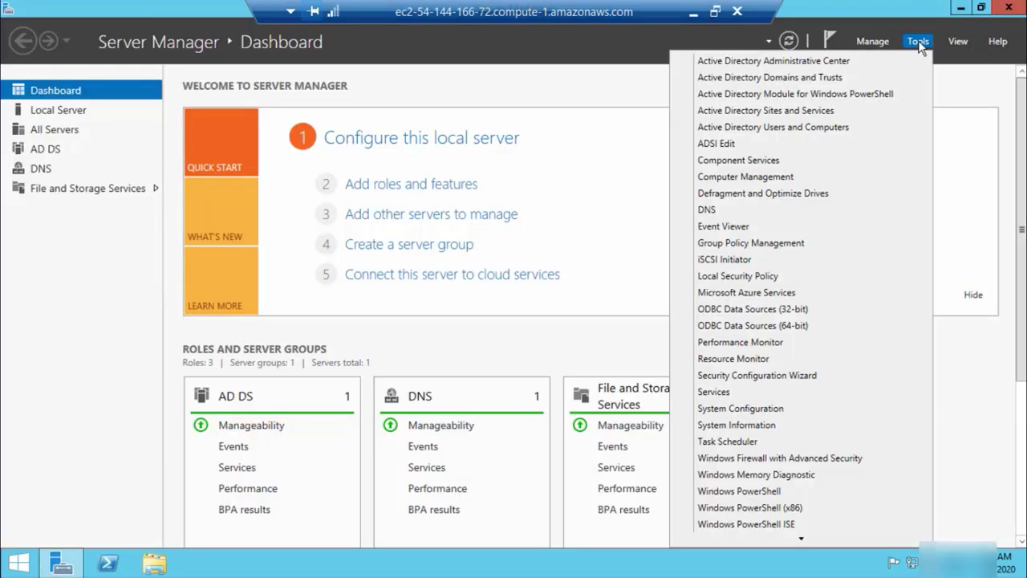
{"action": "left_click", "coordinate": [822, 128]}
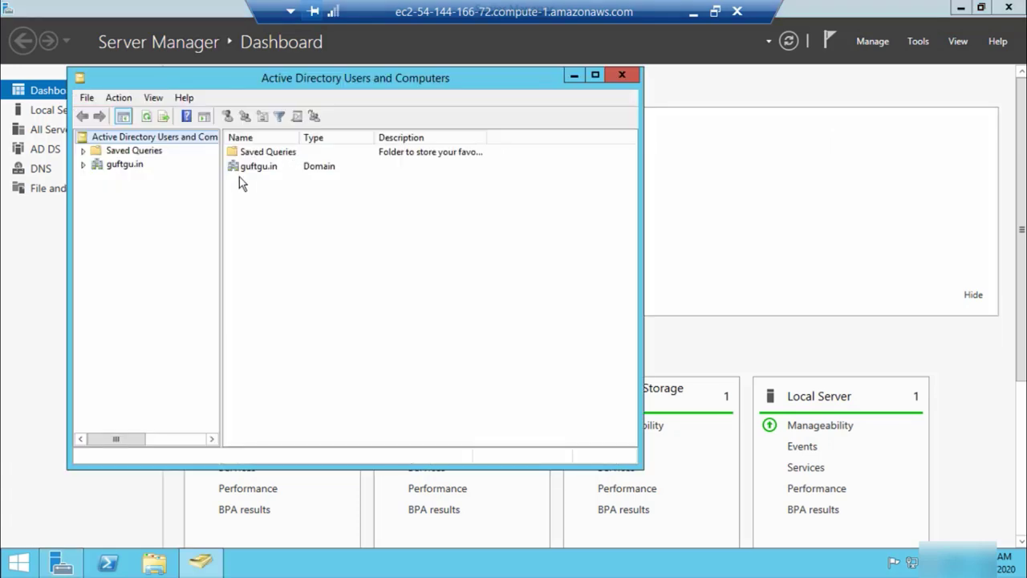
{"action": "left_click", "coordinate": [83, 164]}
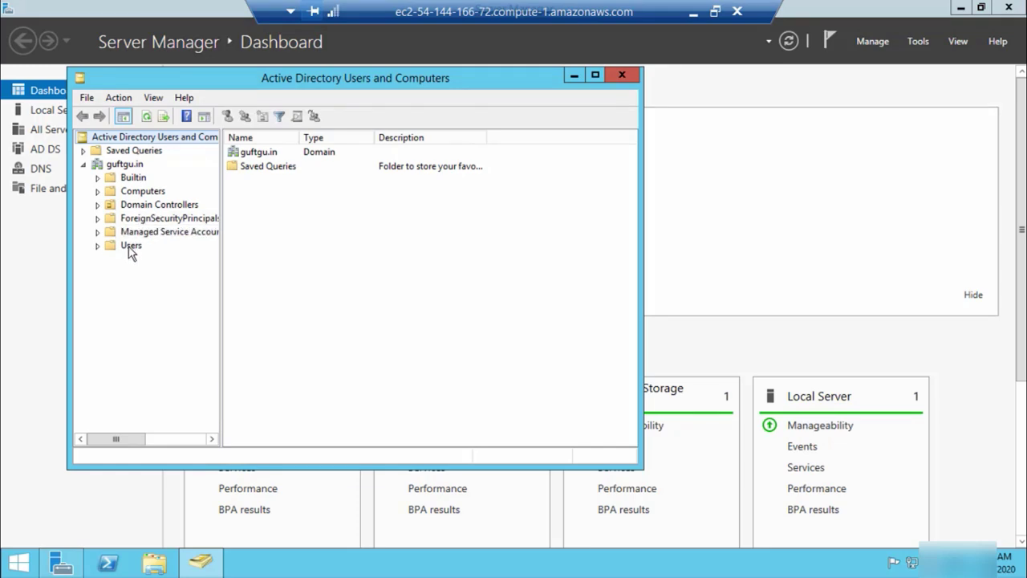
{"action": "left_click", "coordinate": [131, 247]}
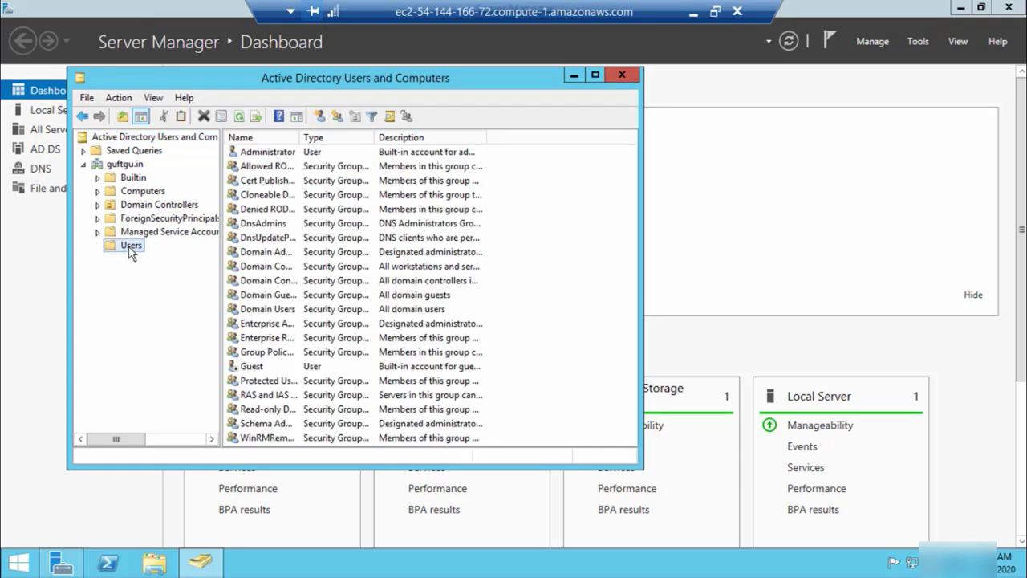
{"action": "right_click", "coordinate": [131, 248]}
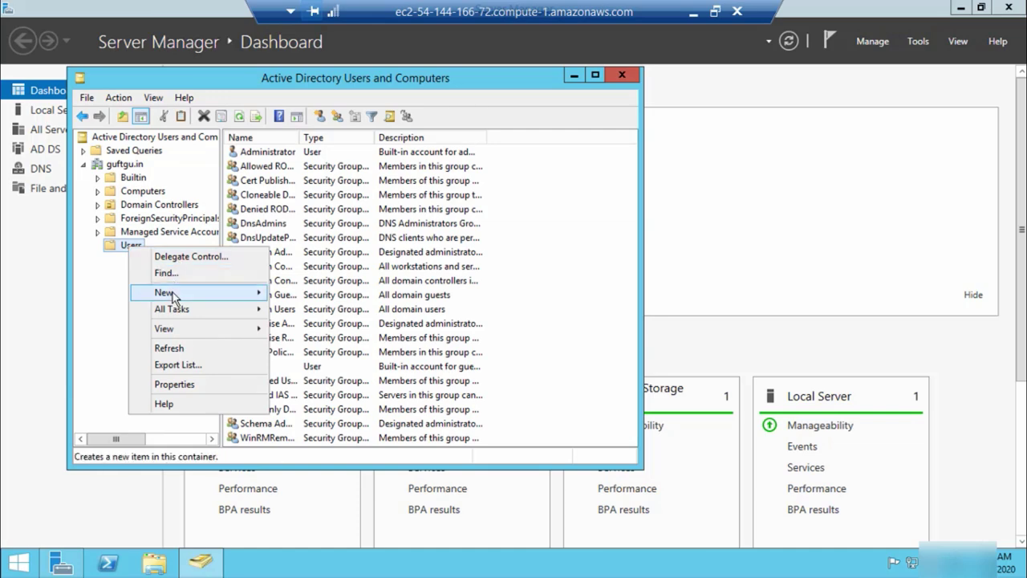
{"action": "mouse_move", "coordinate": [189, 295]}
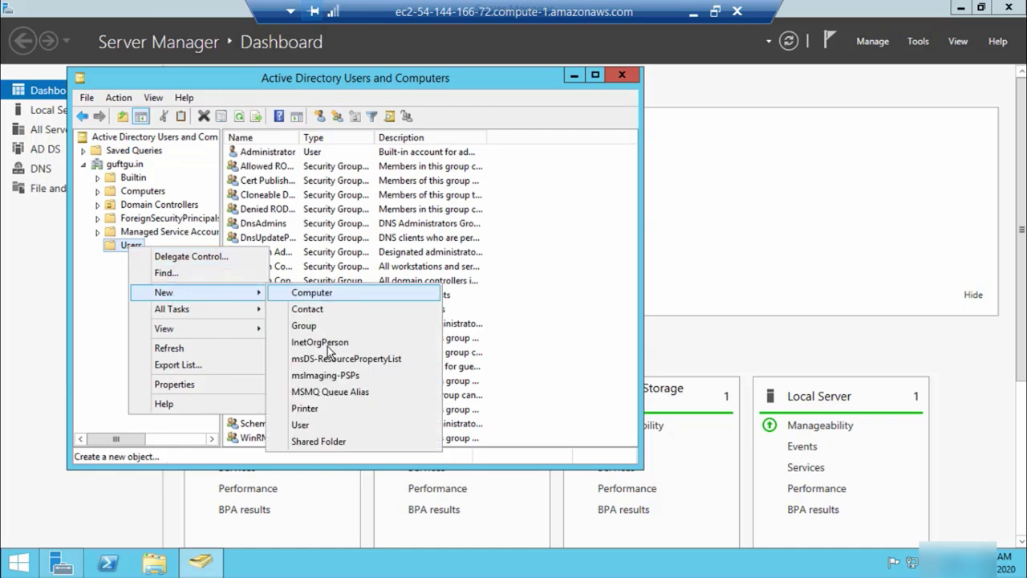
{"action": "left_click", "coordinate": [324, 423]}
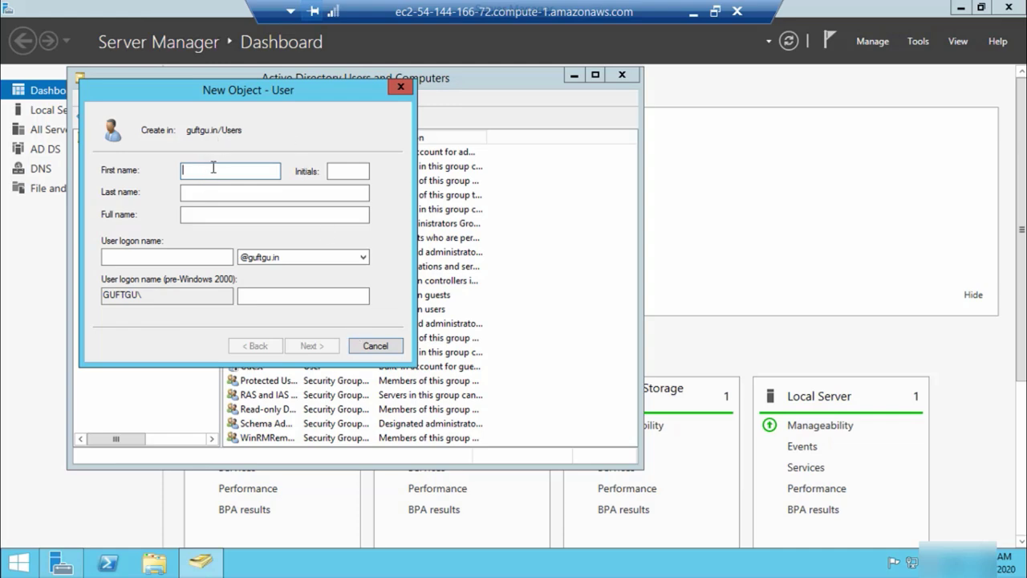
Enter the new user's first name and logon name
{"action": "type", "text": "madan"}
{"action": "left_click", "coordinate": [164, 256]}
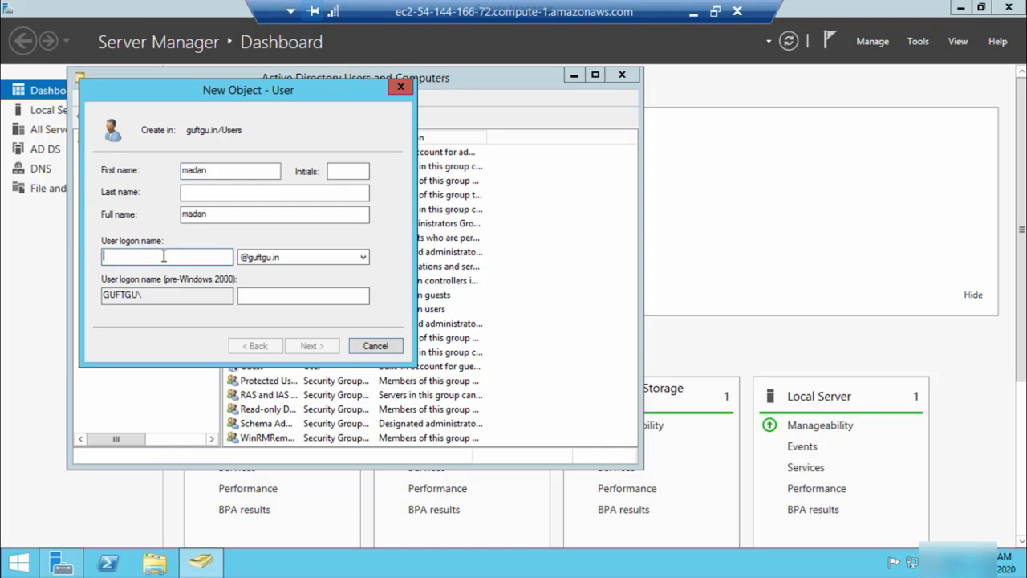
{"action": "type", "text": "madan"}
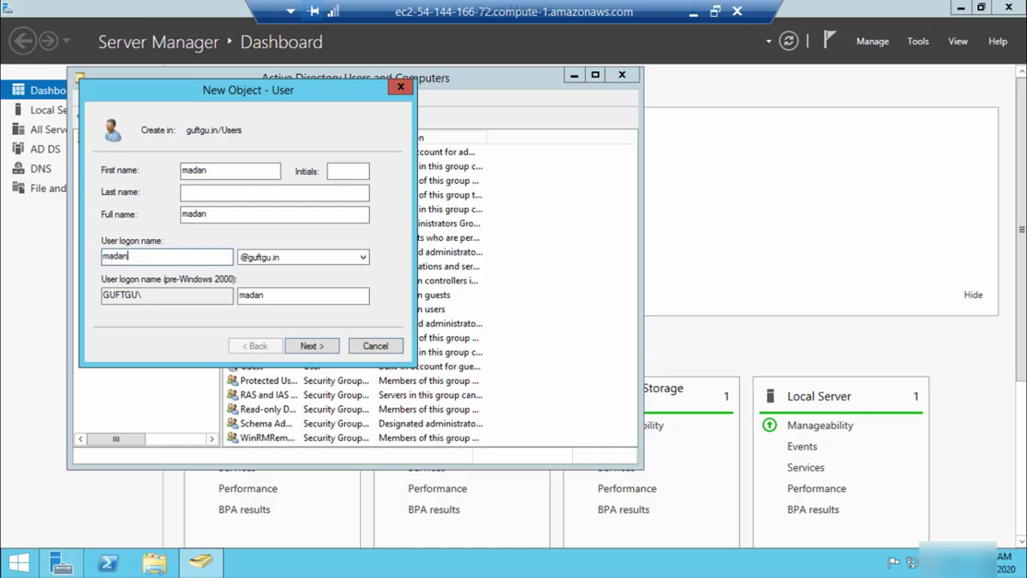
{"action": "left_click", "coordinate": [320, 350]}
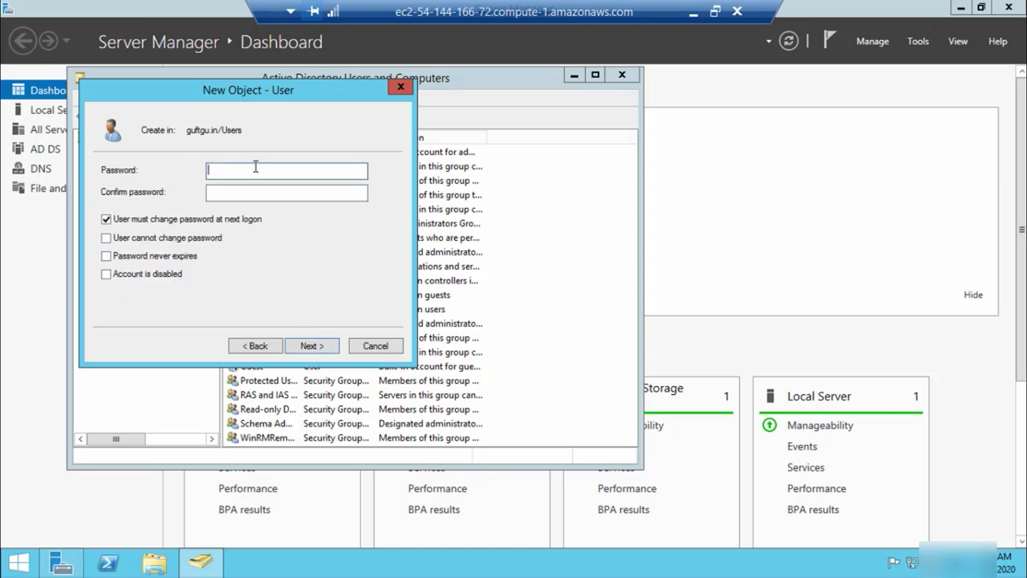
Set a never-expiring, unchangeable password, finish the user, and minimize the remote session
{"action": "type", "text": "•••••••••"}
{"action": "left_click", "coordinate": [251, 193]}
{"action": "type", "text": "•••••"}
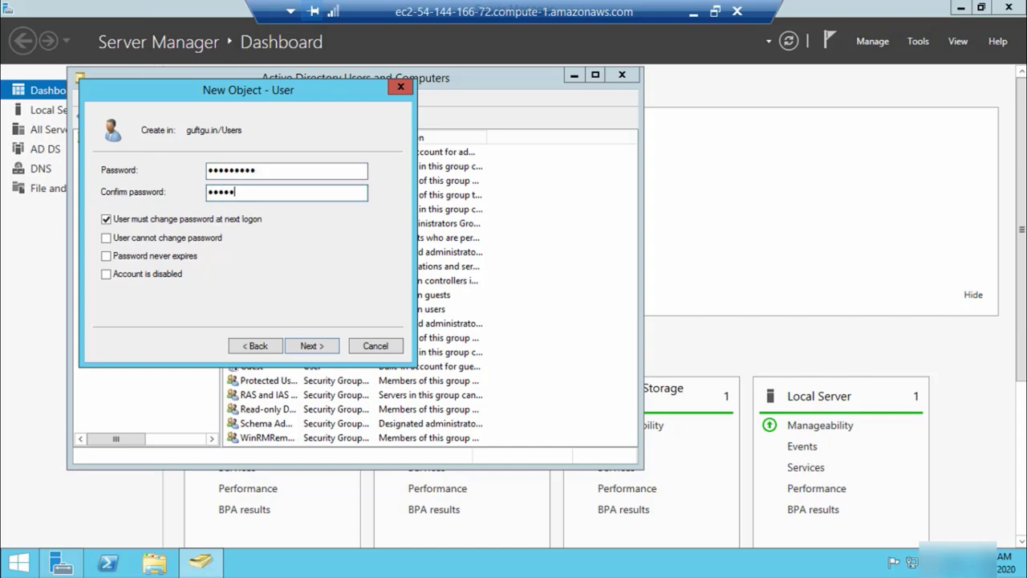
{"action": "type", "text": "•••"}
{"action": "left_click", "coordinate": [107, 219]}
{"action": "left_click", "coordinate": [105, 237]}
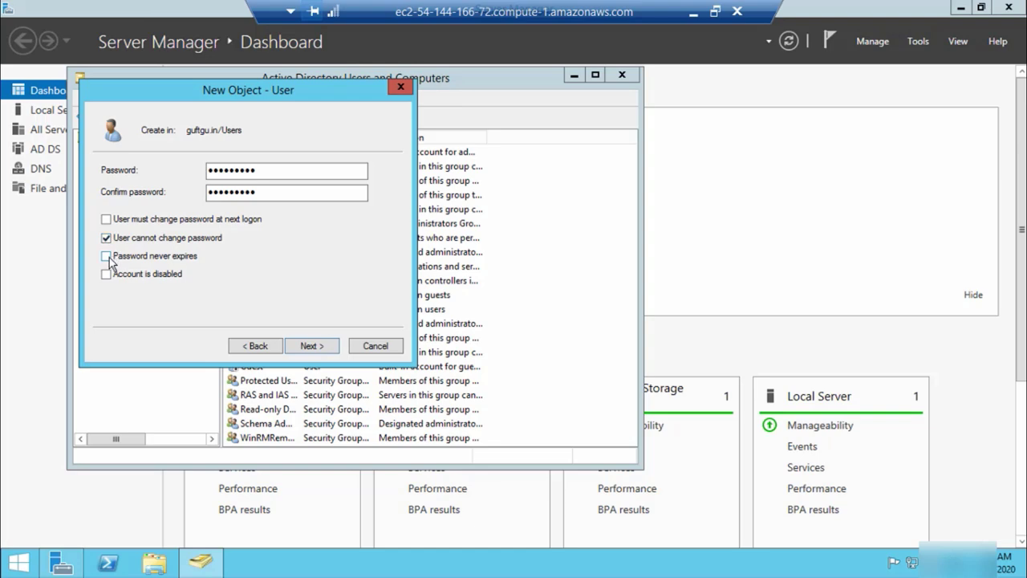
{"action": "left_click", "coordinate": [108, 255]}
{"action": "left_click", "coordinate": [314, 354]}
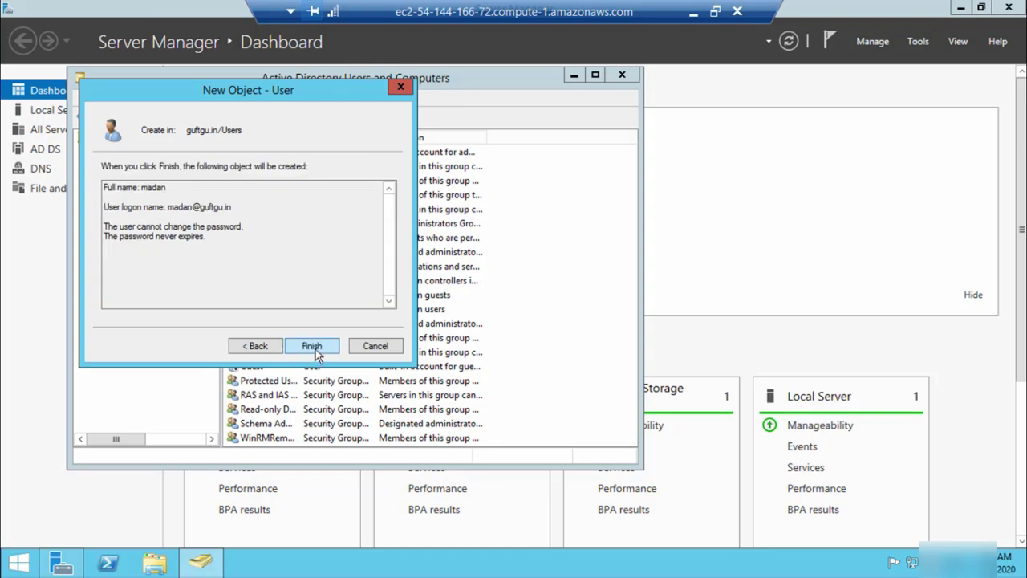
{"action": "left_click", "coordinate": [312, 346]}
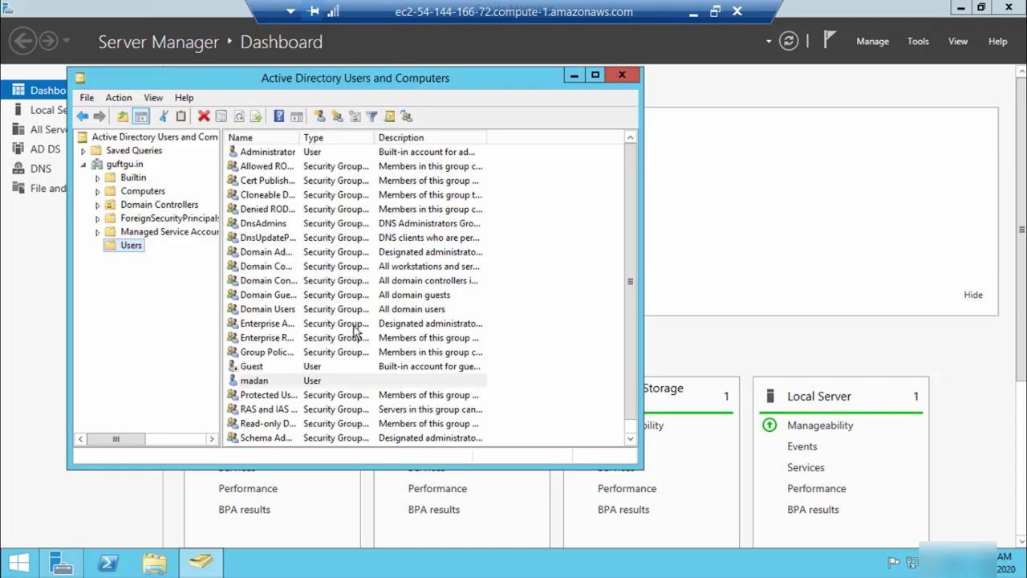
{"action": "left_click", "coordinate": [960, 7]}
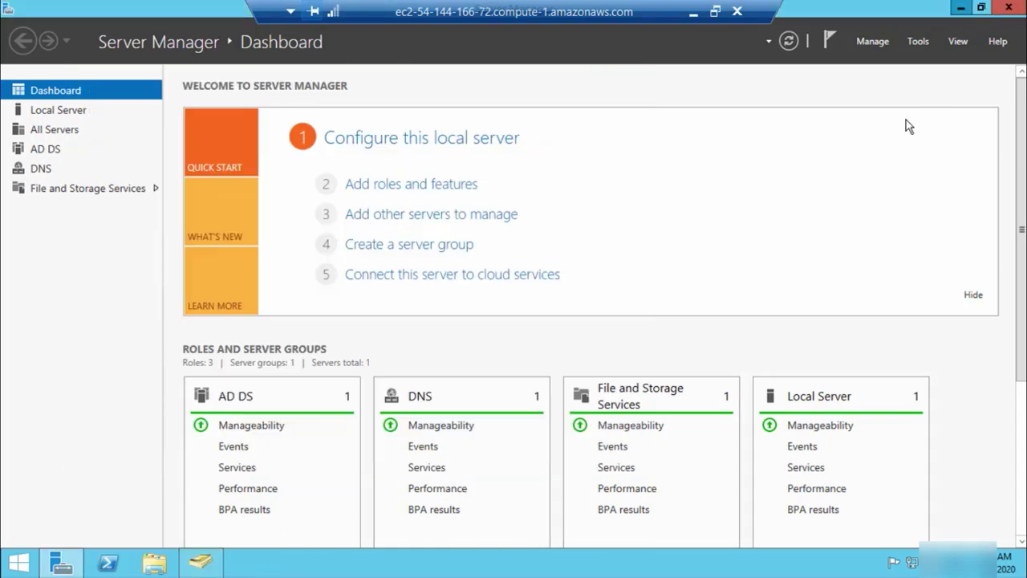
{"action": "left_click", "coordinate": [693, 12]}
Add a Notepad line per new user with logon name and password, then return to the session
{"action": "left_click", "coordinate": [462, 563]}
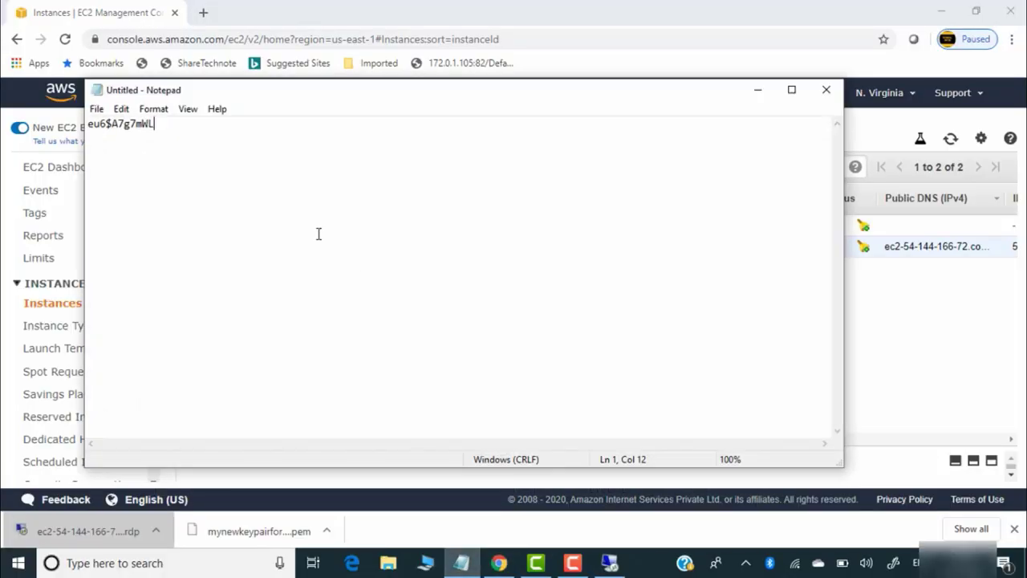
{"action": "key", "text": "Return"}
{"action": "key", "text": "Return"}
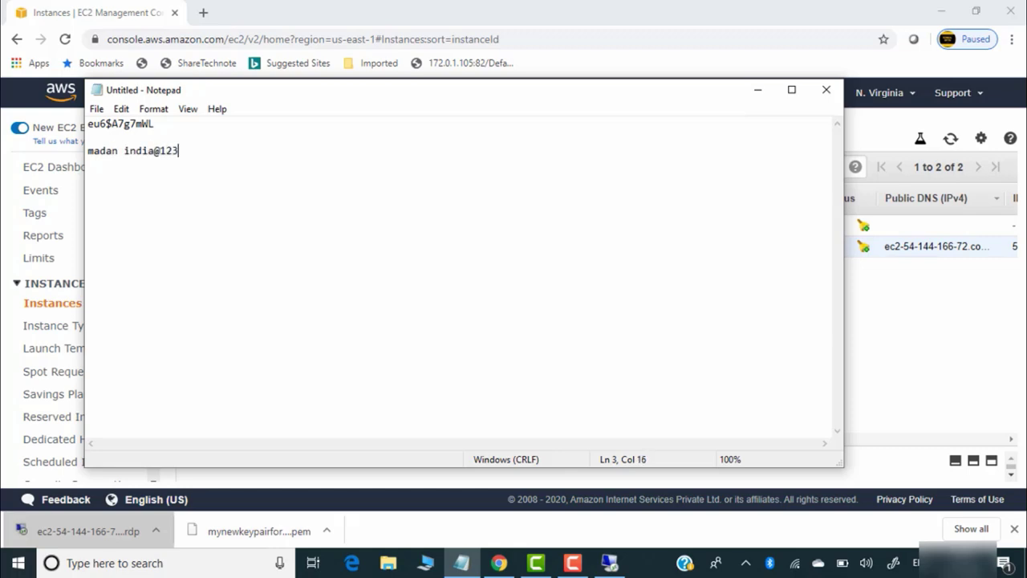
{"action": "left_click", "coordinate": [92, 169]}
{"action": "left_click", "coordinate": [196, 156]}
{"action": "key", "text": "Return"}
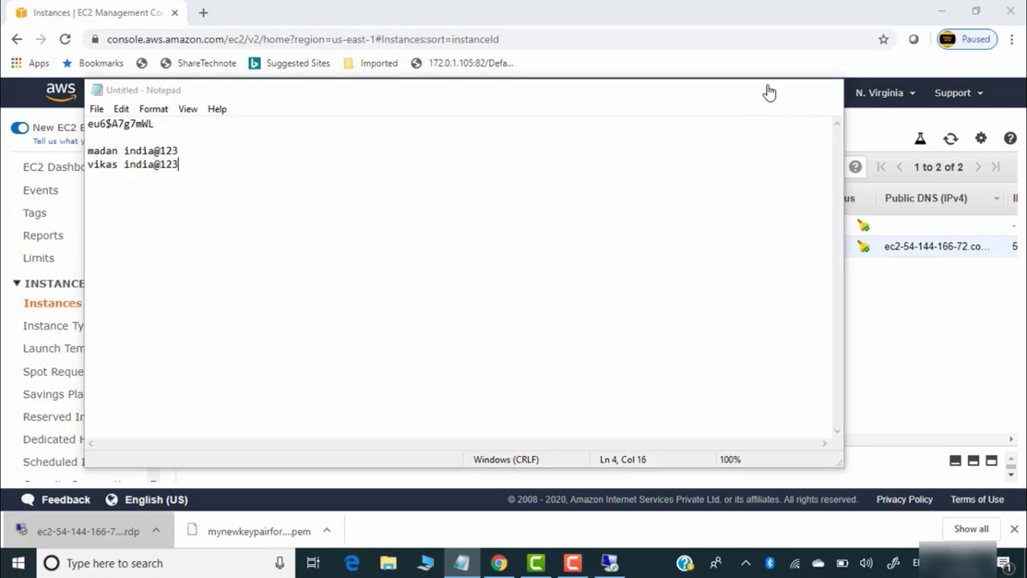
{"action": "left_click", "coordinate": [758, 89]}
{"action": "left_click", "coordinate": [609, 562]}
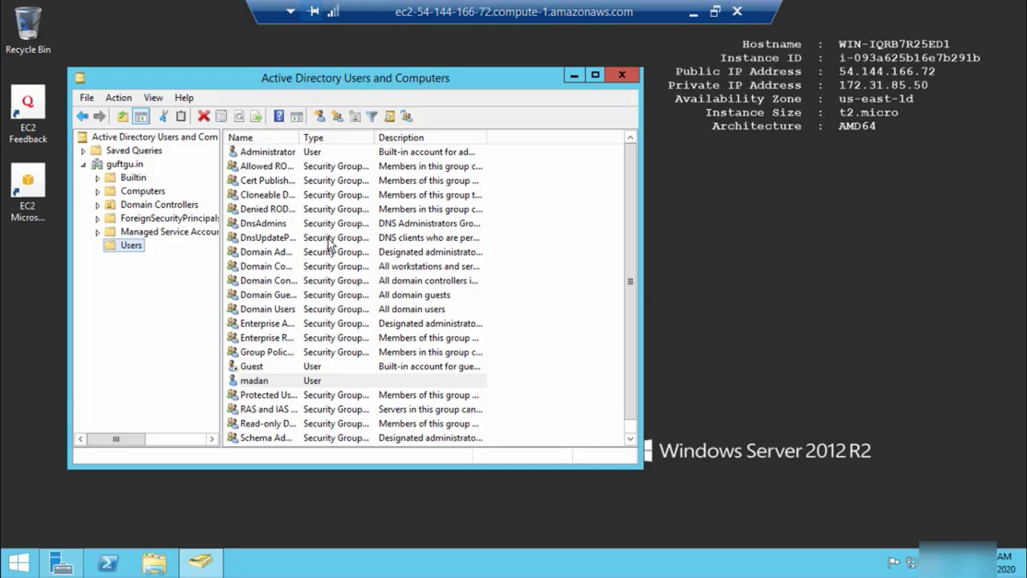
Start a second new user in Users and enter its first name and logon name
{"action": "right_click", "coordinate": [138, 250]}
{"action": "mouse_move", "coordinate": [227, 294]}
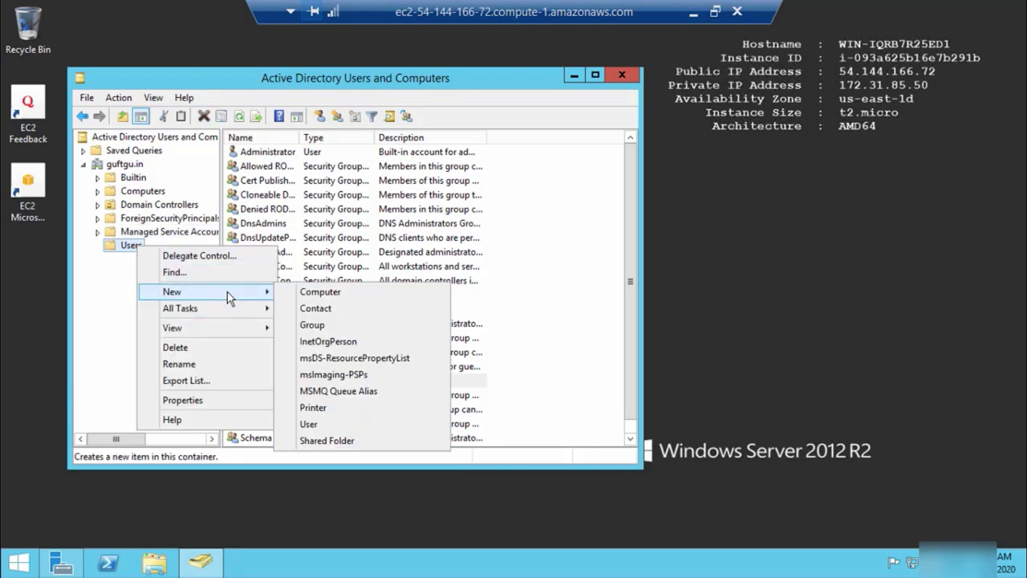
{"action": "left_click", "coordinate": [328, 419]}
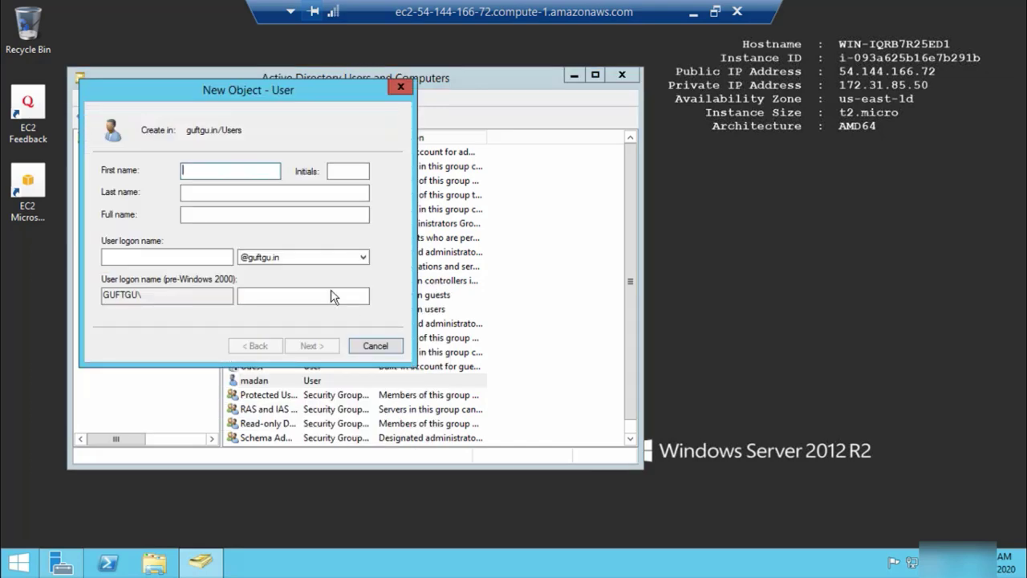
{"action": "type", "text": "vu"}
{"action": "type", "text": "ikas"}
{"action": "left_click", "coordinate": [198, 257]}
{"action": "type", "text": "v"}
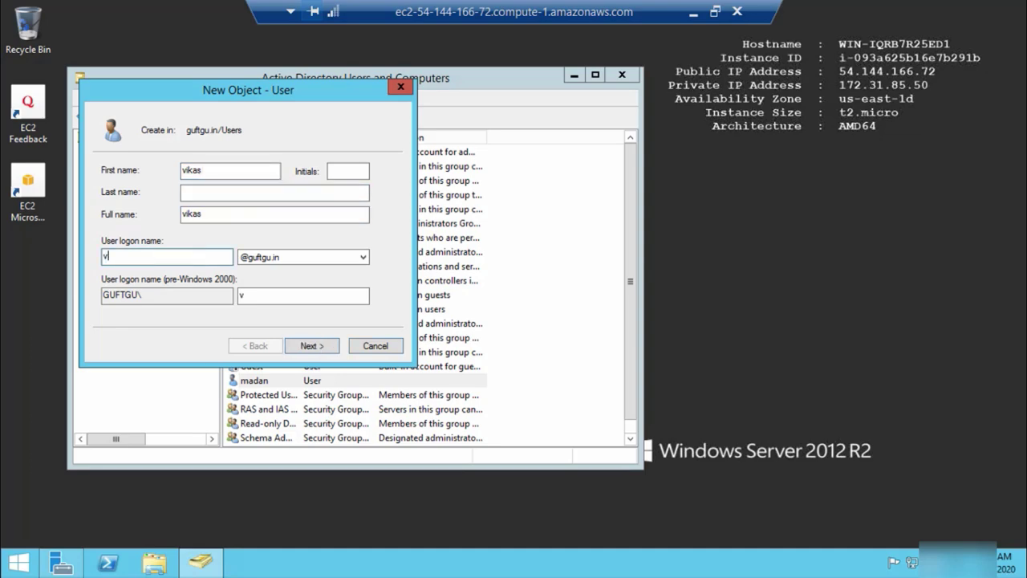
{"action": "type", "text": "ikas"}
{"action": "left_click", "coordinate": [325, 346]}
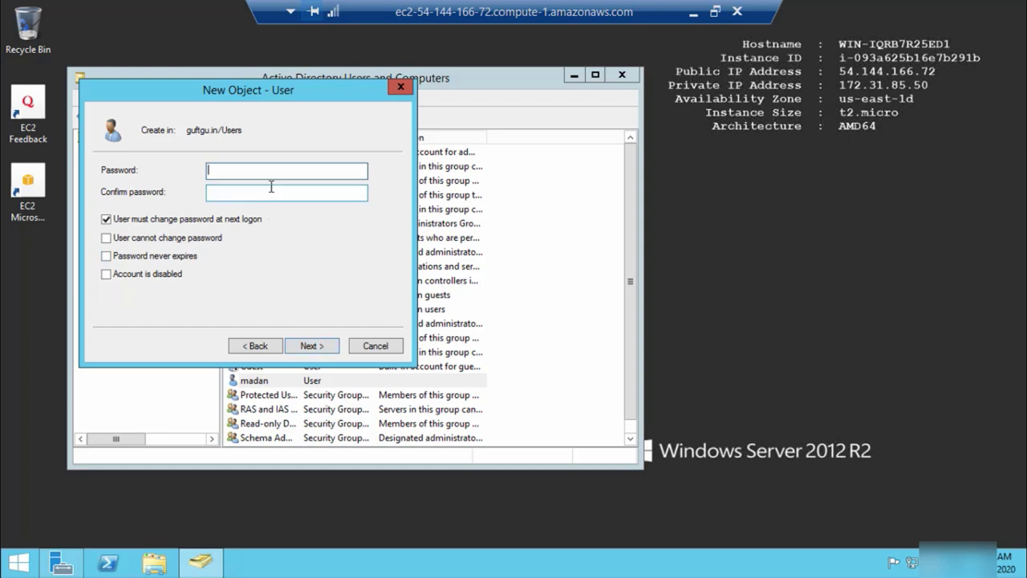
Give it a never-expiring, unchangeable password, finish, close ADUC and minimize the session
{"action": "type", "text": "********"}
{"action": "left_click", "coordinate": [241, 193]}
{"action": "type", "text": "*"}
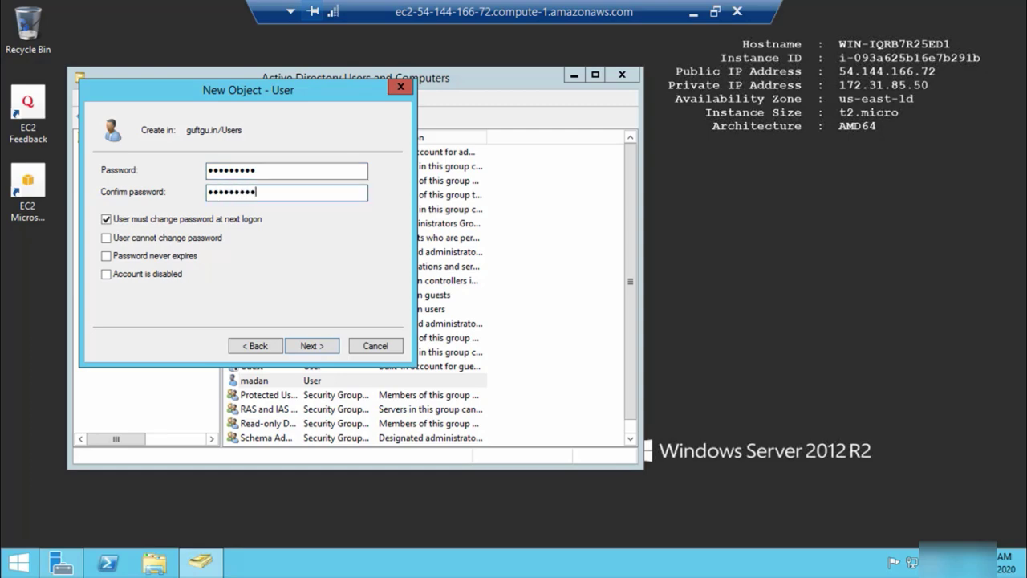
{"action": "left_click", "coordinate": [105, 219]}
{"action": "left_click", "coordinate": [106, 238]}
{"action": "left_click", "coordinate": [106, 256]}
{"action": "left_click", "coordinate": [316, 348]}
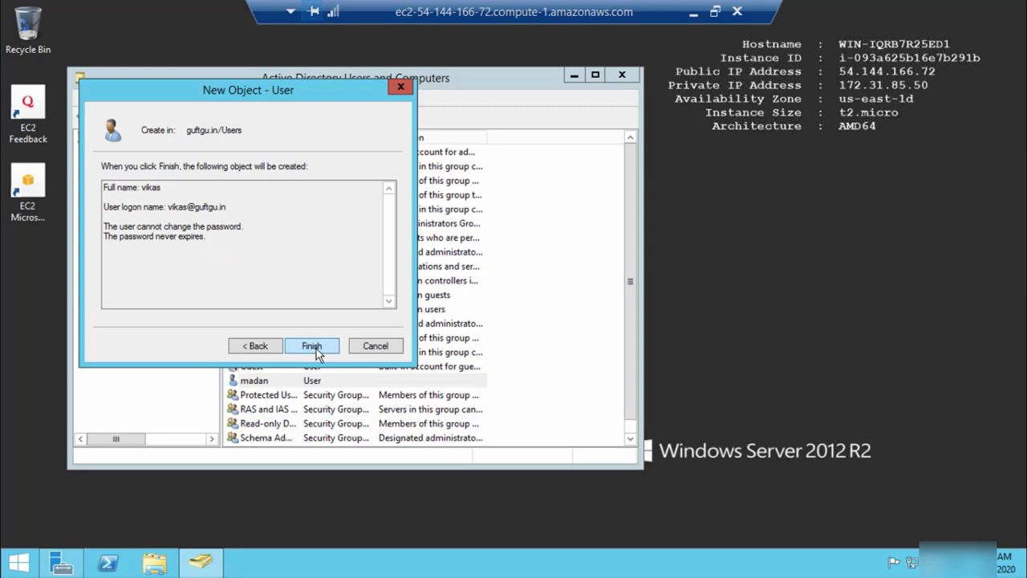
{"action": "left_click", "coordinate": [316, 348]}
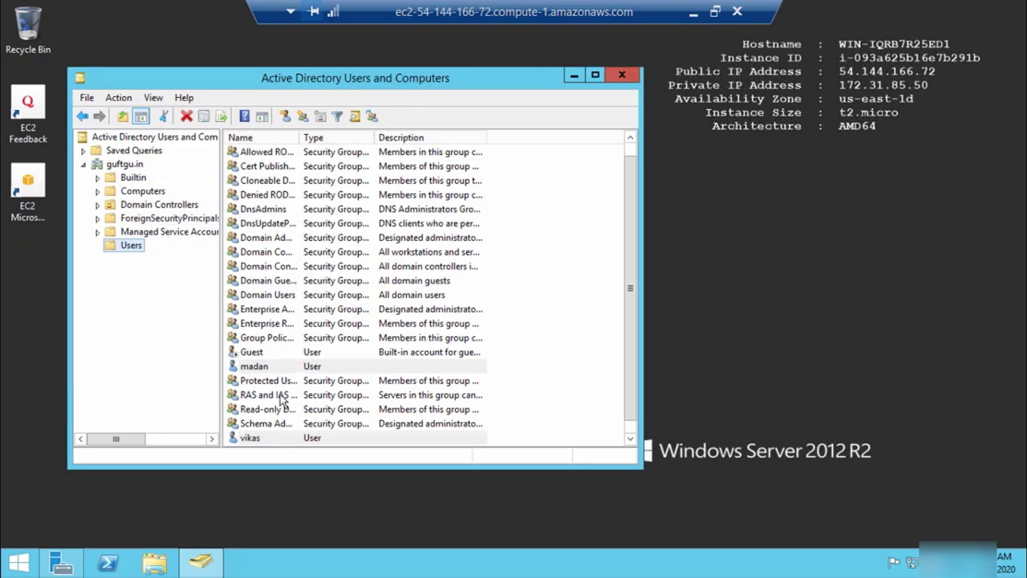
{"action": "left_click", "coordinate": [621, 75]}
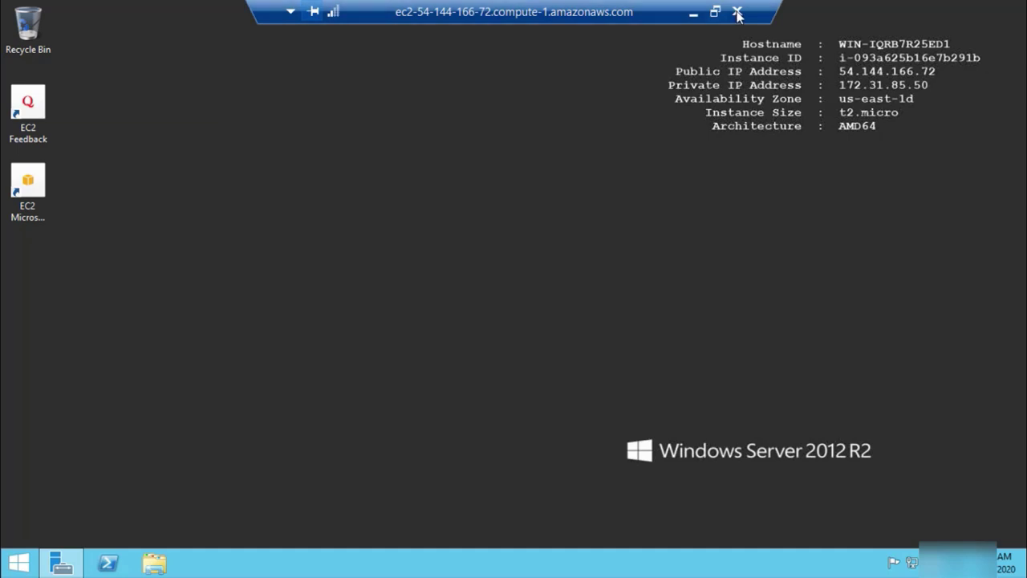
{"action": "left_click", "coordinate": [679, 15]}
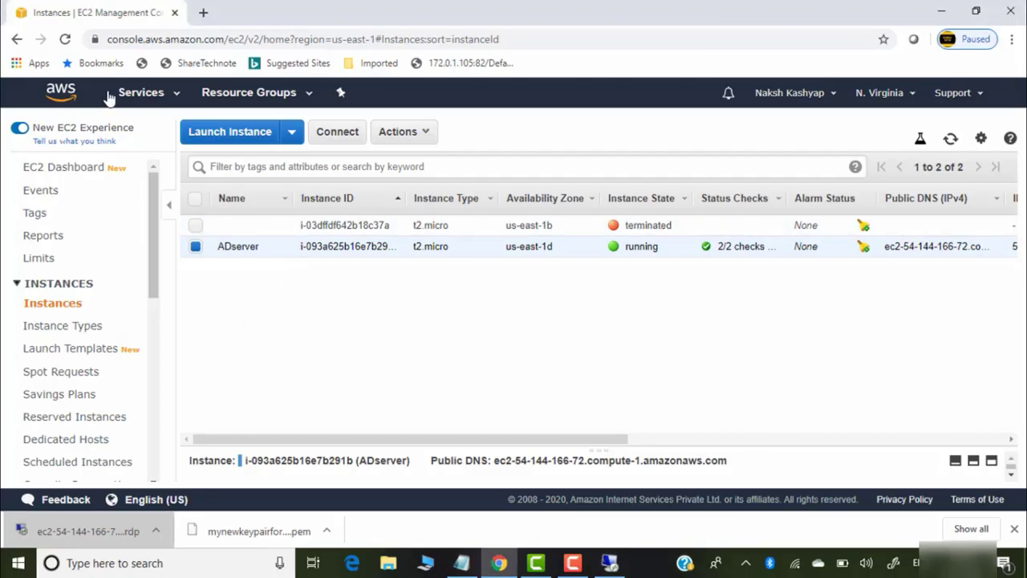
Open Directory Service by searching 'director' in the AWS services list
{"action": "left_click", "coordinate": [176, 101]}
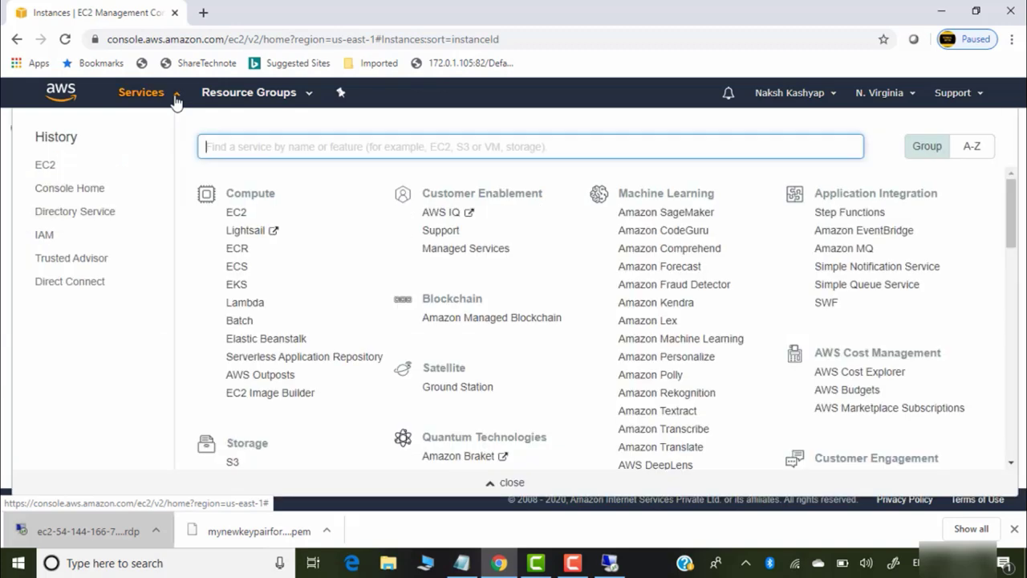
{"action": "type", "text": "d"}
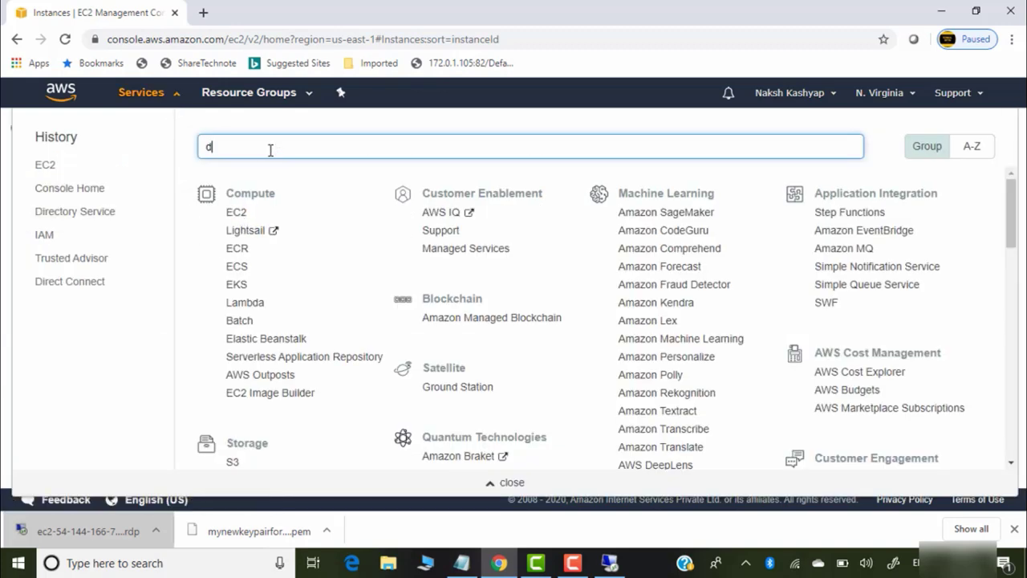
{"action": "type", "text": "irectory"}
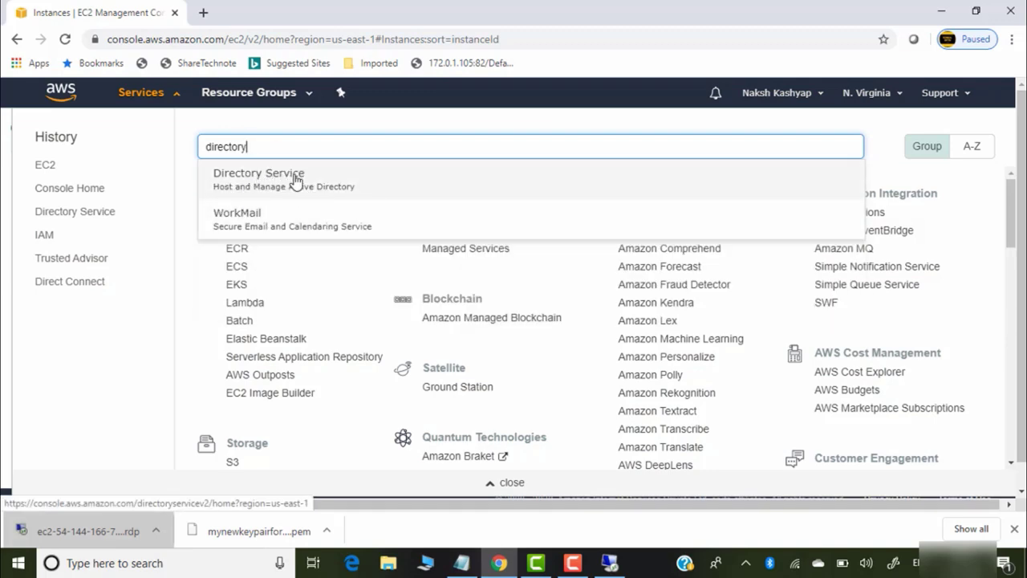
{"action": "left_click", "coordinate": [278, 182]}
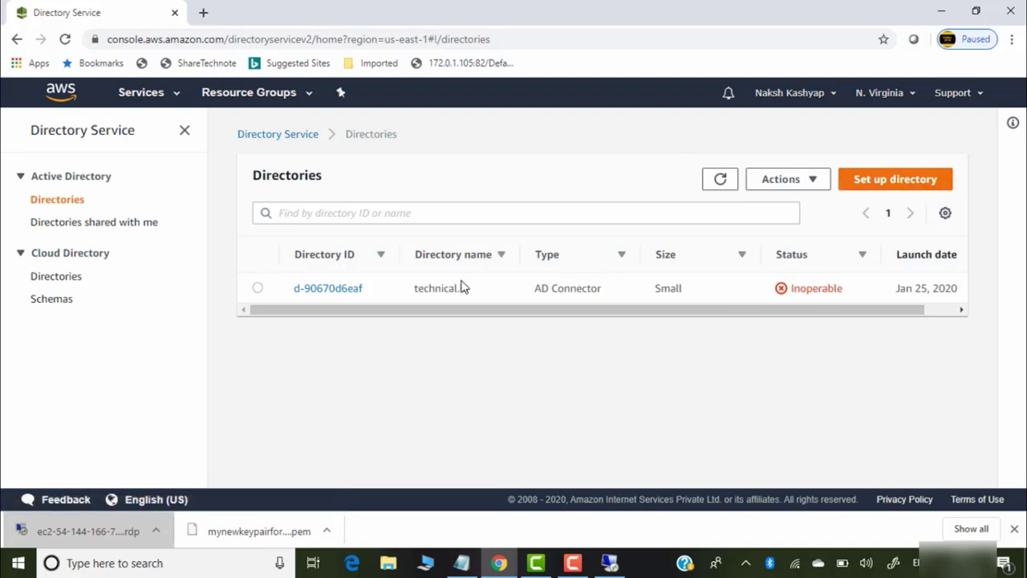
Try deleting the technical.in directory and dismiss the warning that blocks deletion
{"action": "left_click", "coordinate": [258, 287]}
{"action": "left_click", "coordinate": [825, 182]}
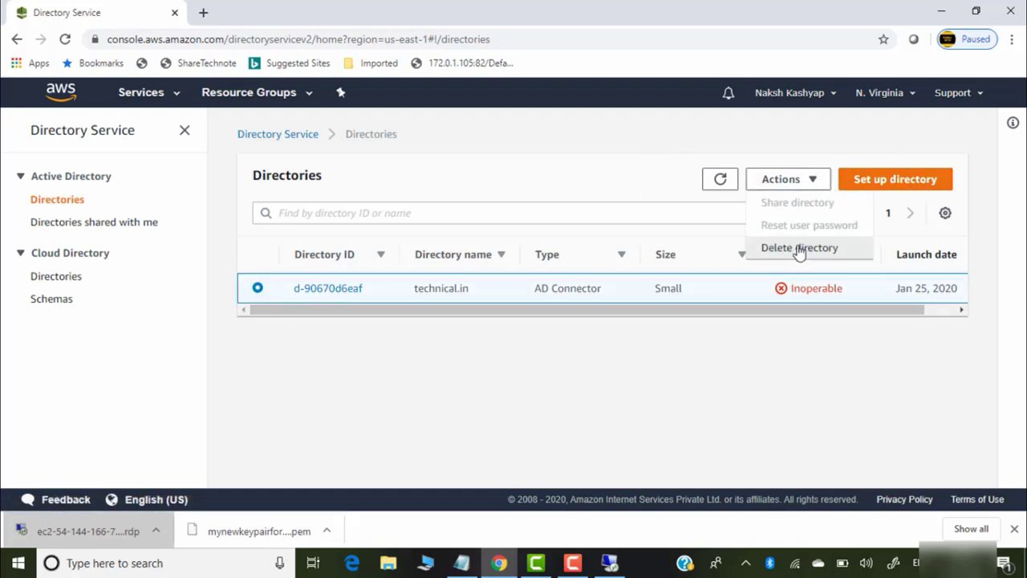
{"action": "left_click", "coordinate": [784, 246]}
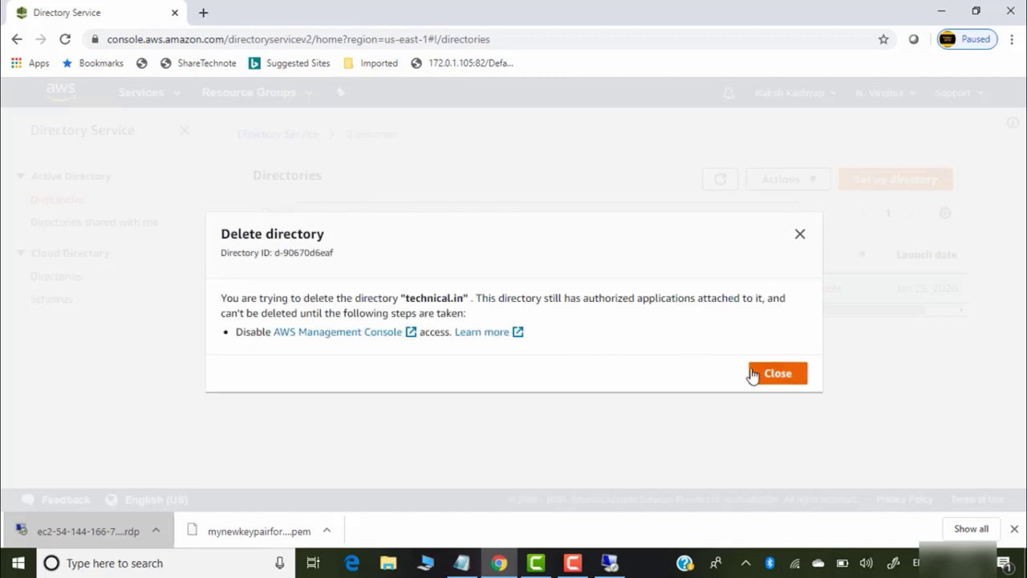
{"action": "left_click", "coordinate": [777, 373]}
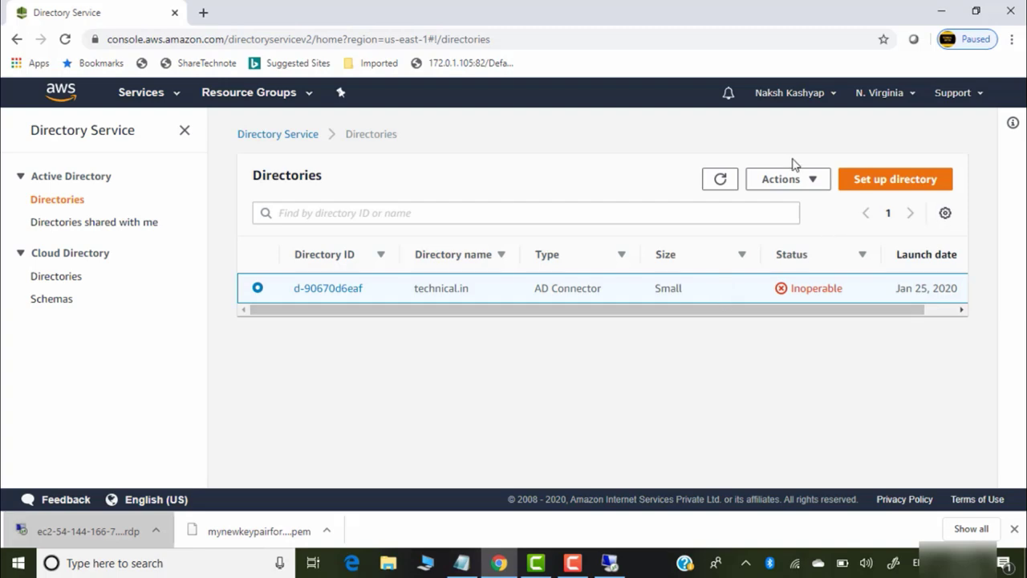
Start a new directory of type AD Connector
{"action": "left_click", "coordinate": [899, 181]}
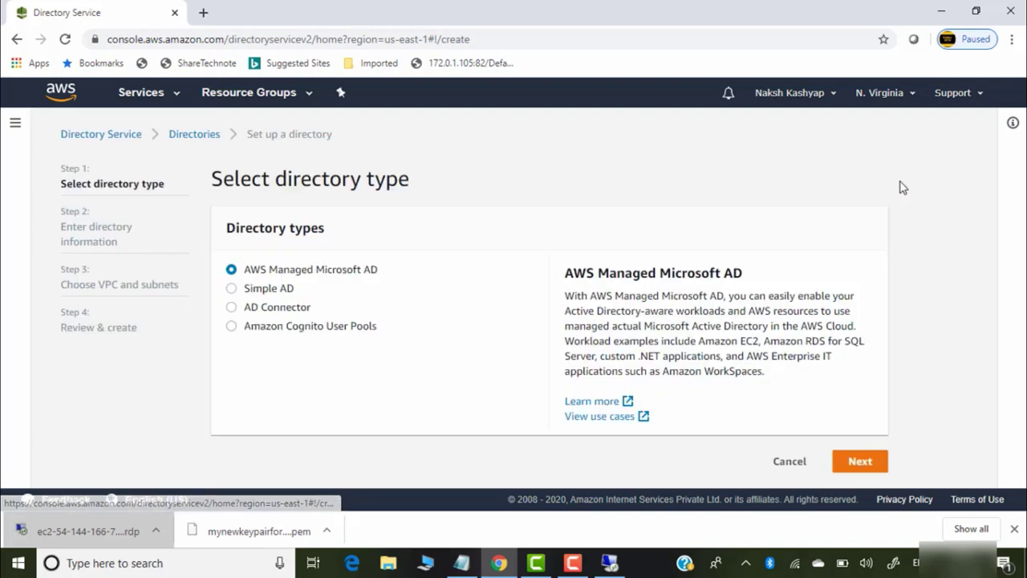
{"action": "left_click", "coordinate": [232, 306]}
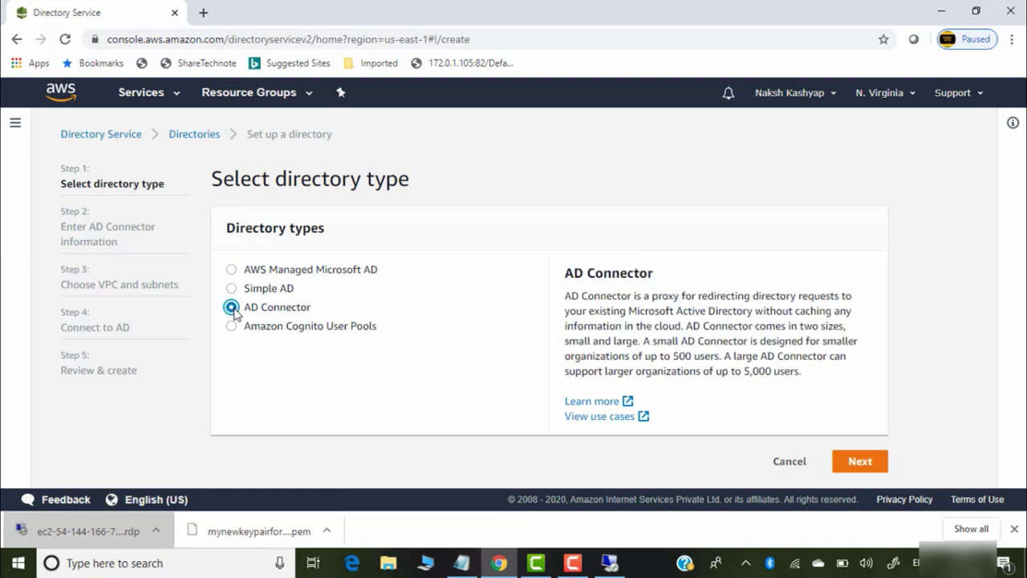
{"action": "left_click", "coordinate": [859, 461]}
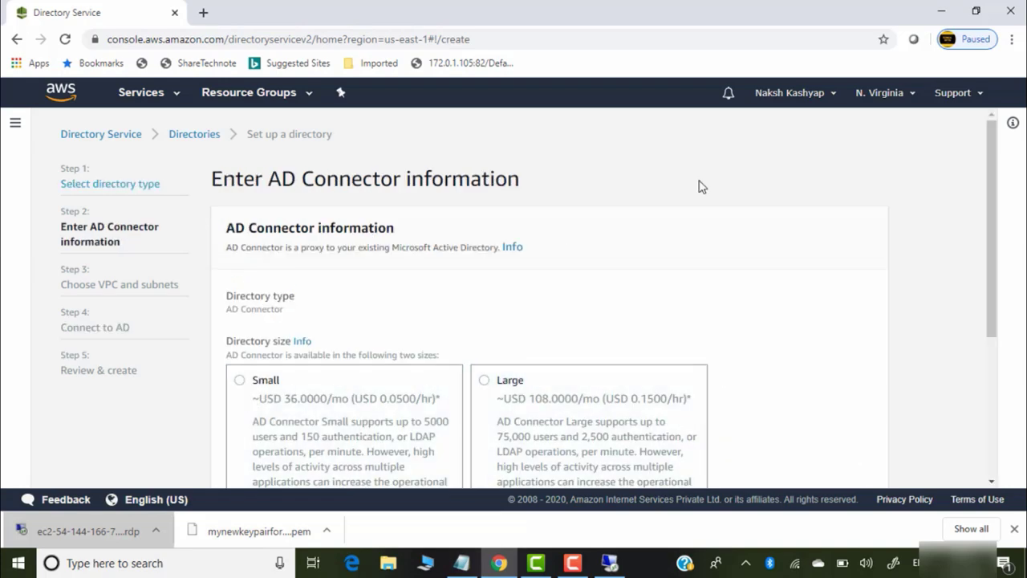
Choose Small size and keep the default VPC vpc-7b5f7901 and its subnets
{"action": "left_click_drag", "start_coordinate": [992, 188], "coordinate": [992, 284]}
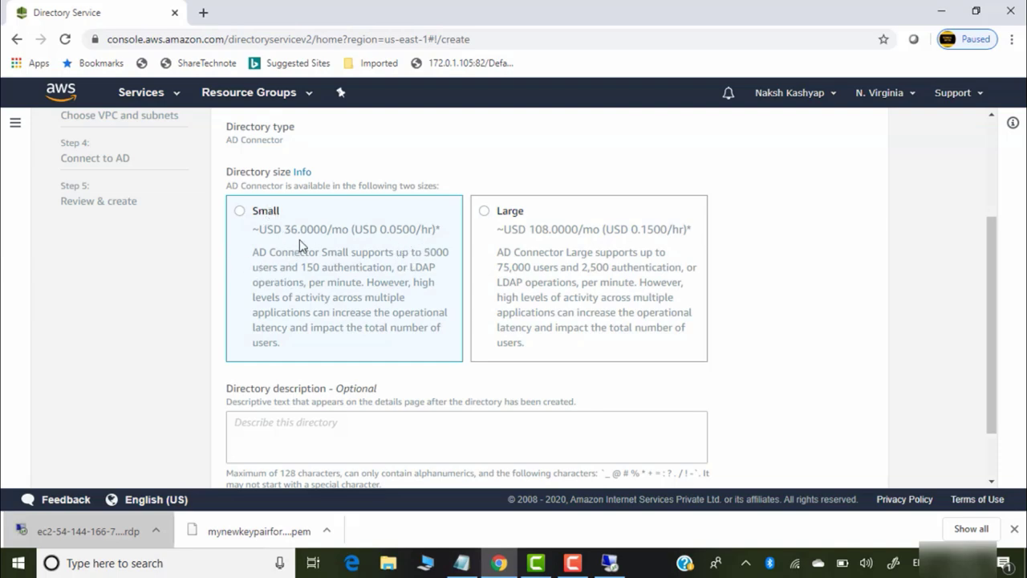
{"action": "left_click", "coordinate": [240, 212]}
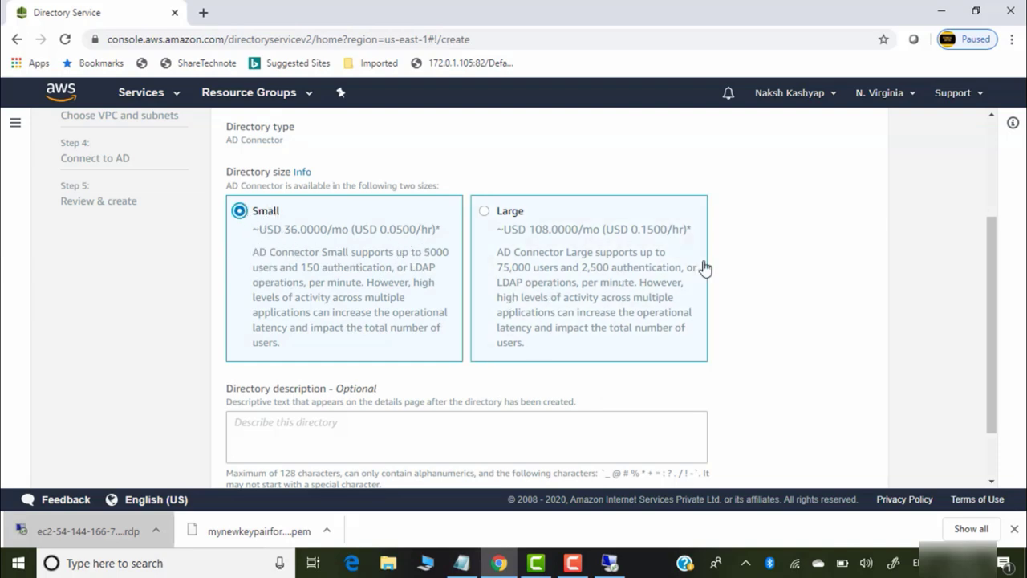
{"action": "left_click_drag", "start_coordinate": [988, 272], "coordinate": [987, 358]}
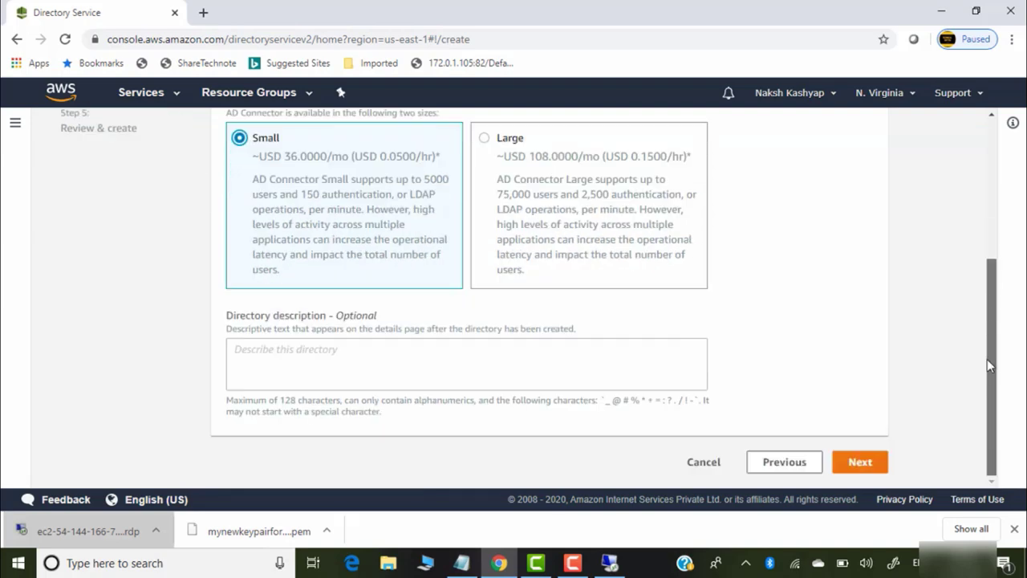
{"action": "left_click", "coordinate": [863, 464]}
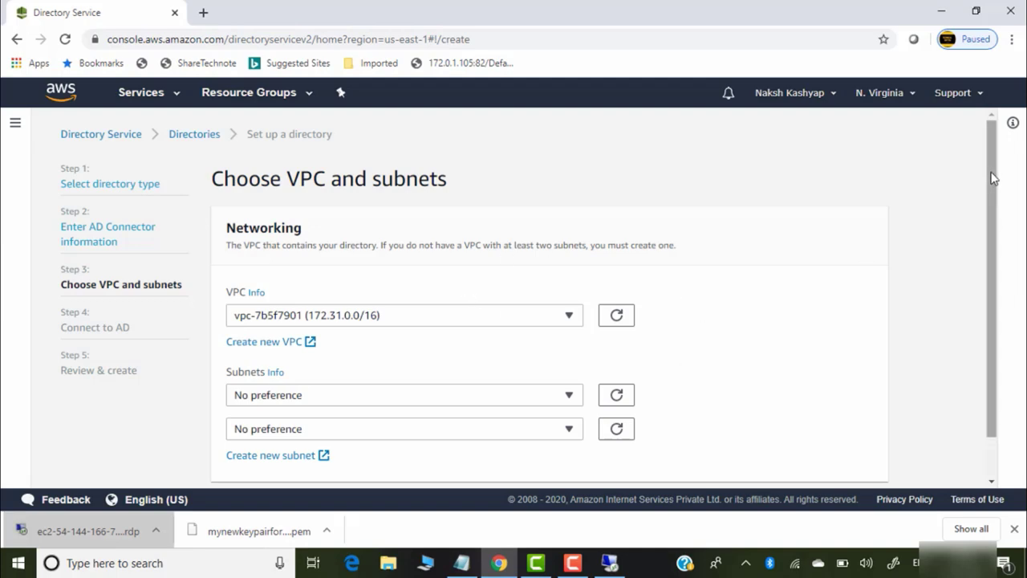
{"action": "scroll", "coordinate": [983, 212], "scroll_direction": "down", "scroll_amount": 1}
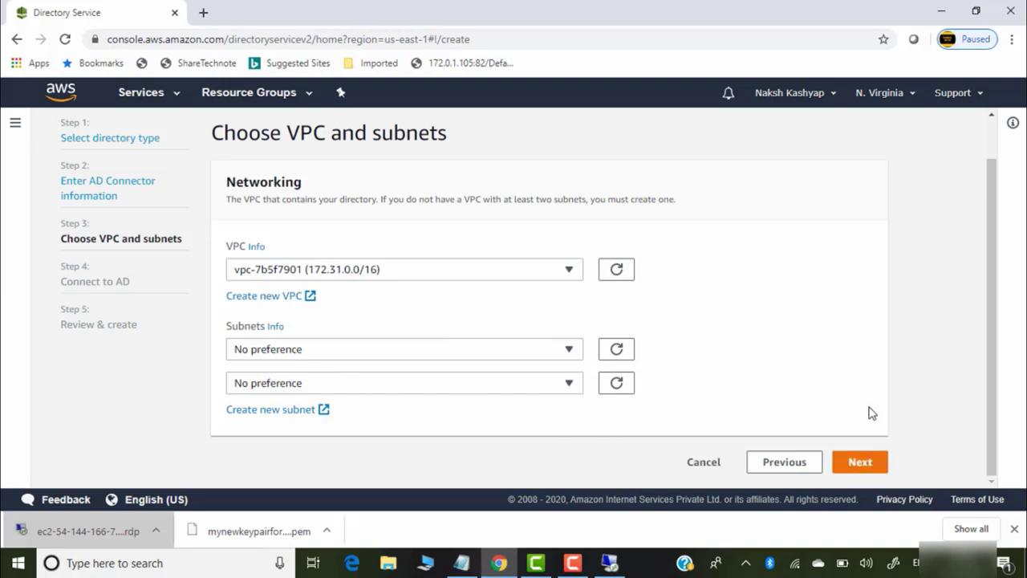
{"action": "left_click", "coordinate": [868, 467]}
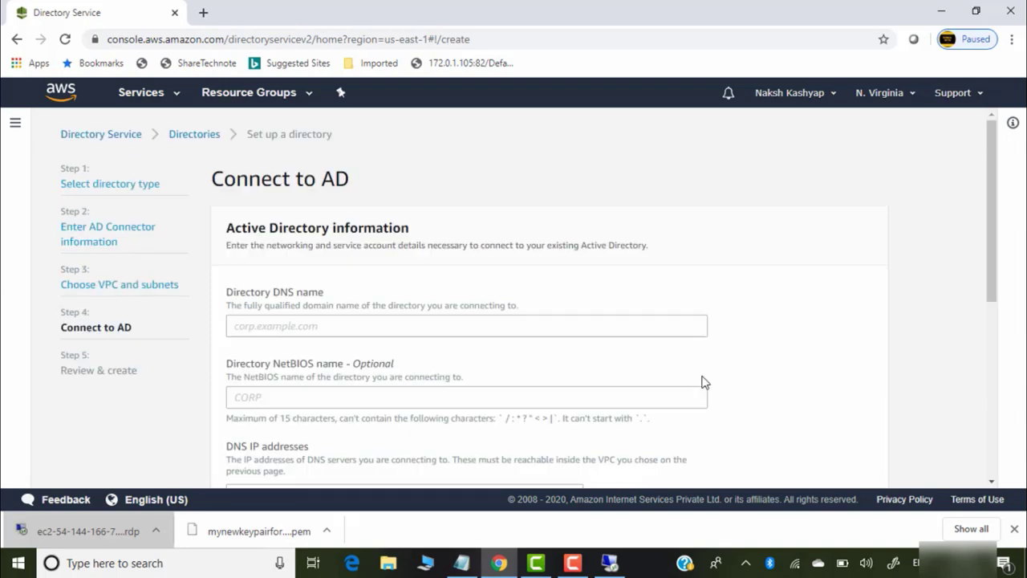
Enter guftgu.in as the directory DNS name and check the domain controller's private IP
{"action": "left_click", "coordinate": [333, 323]}
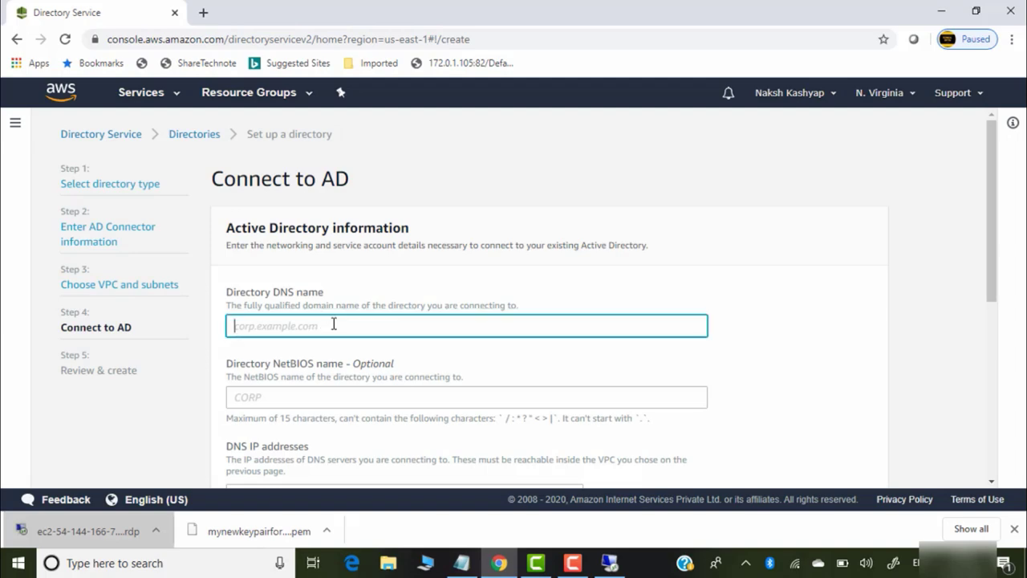
{"action": "type", "text": "guftgu.in"}
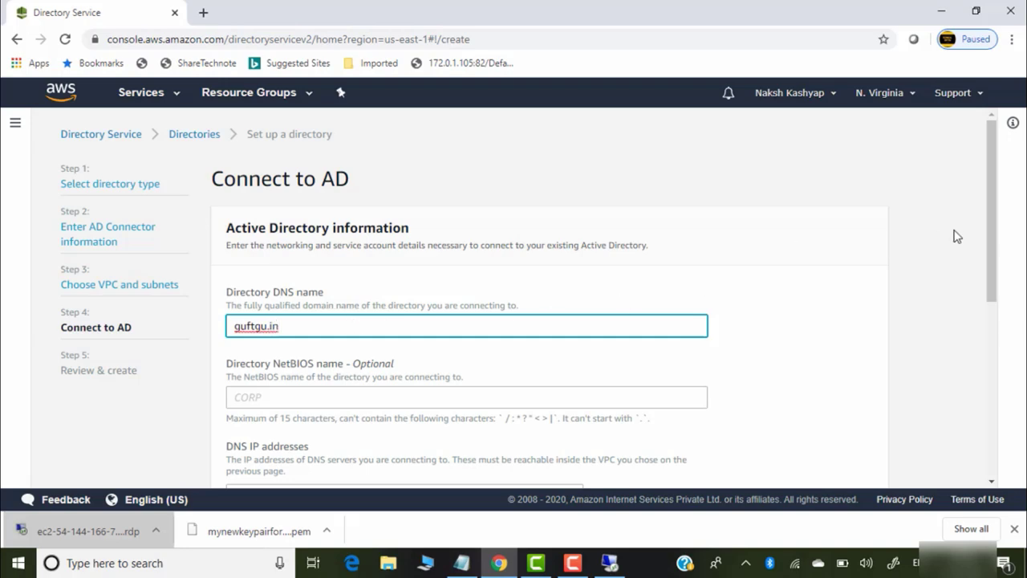
{"action": "left_click_drag", "start_coordinate": [993, 195], "coordinate": [995, 283]}
{"action": "scroll", "coordinate": [995, 282], "scroll_direction": "down", "scroll_amount": 1}
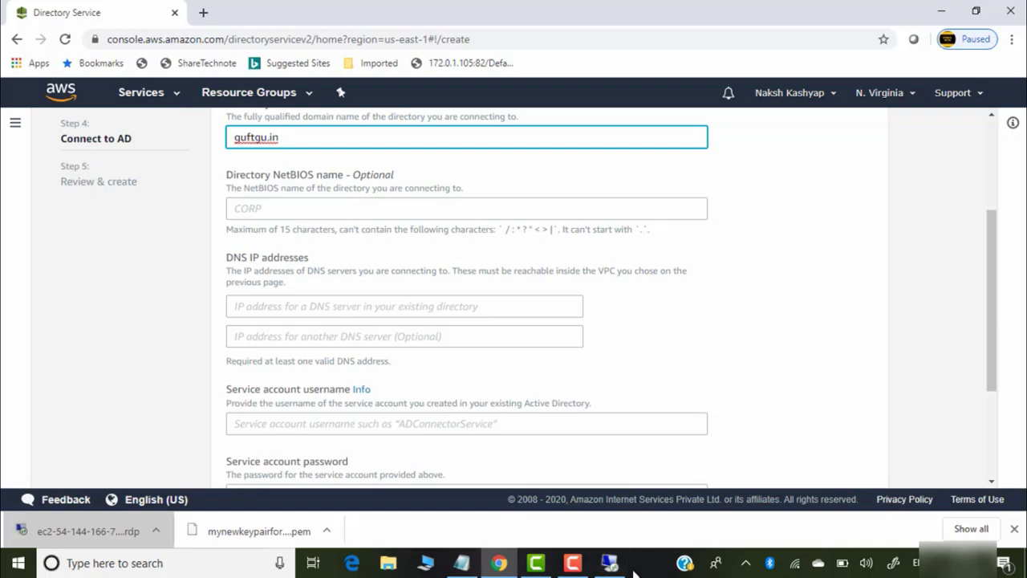
{"action": "left_click", "coordinate": [609, 562]}
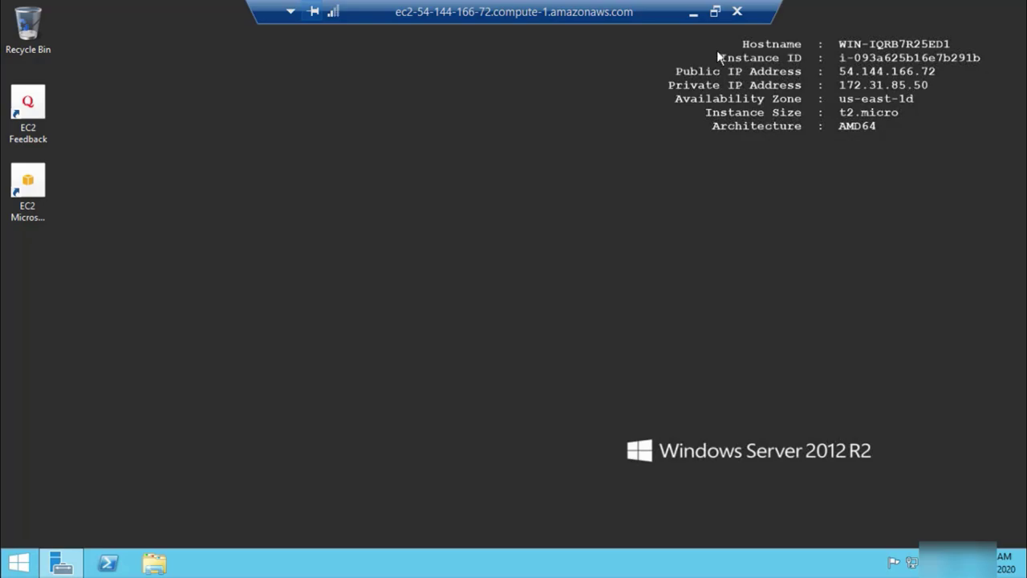
{"action": "left_click", "coordinate": [693, 13]}
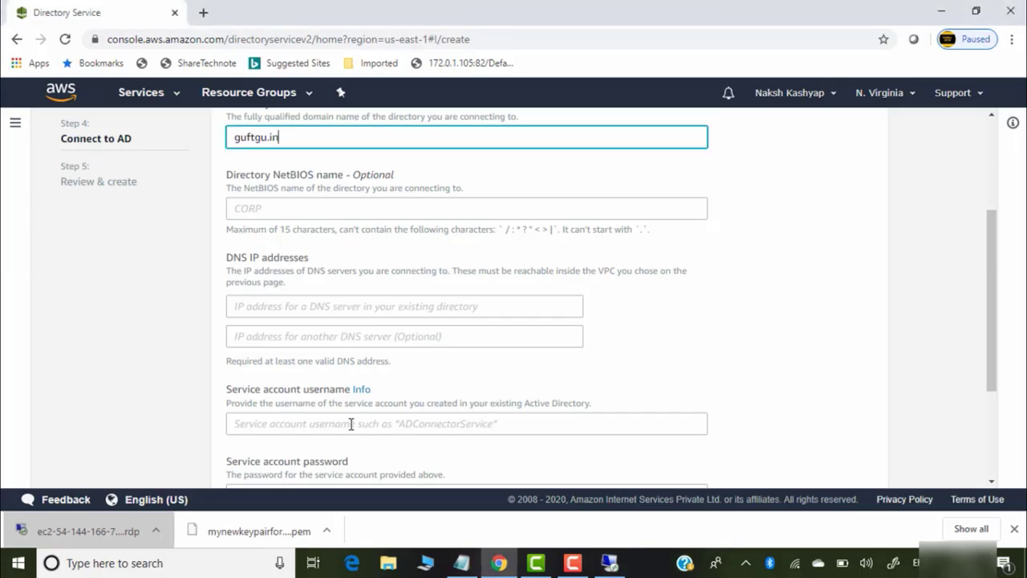
Enter the domain controller's private IP 172.31.85.50 as the DNS IP address
{"action": "left_click", "coordinate": [290, 304]}
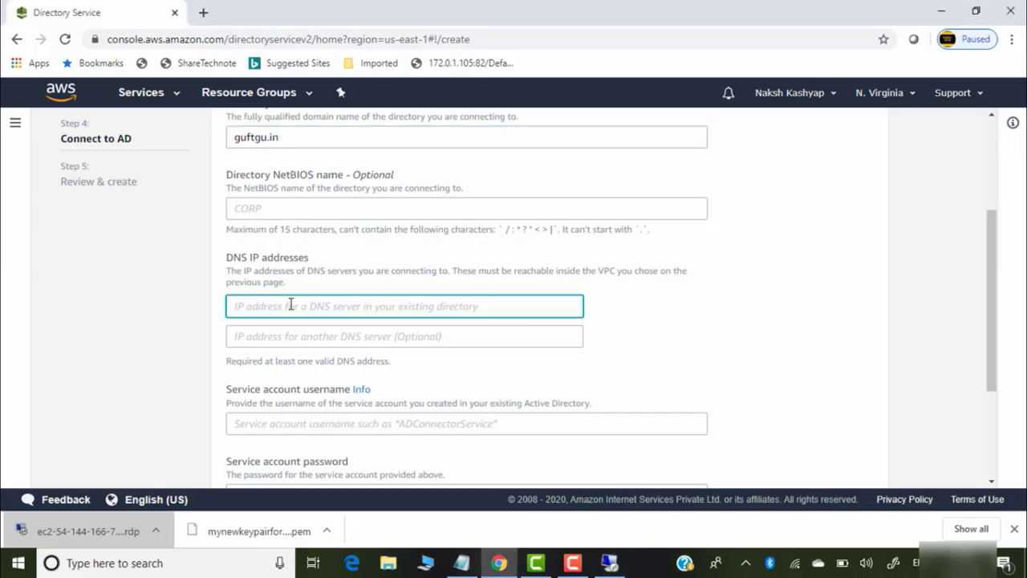
{"action": "type", "text": "172.31.85.50"}
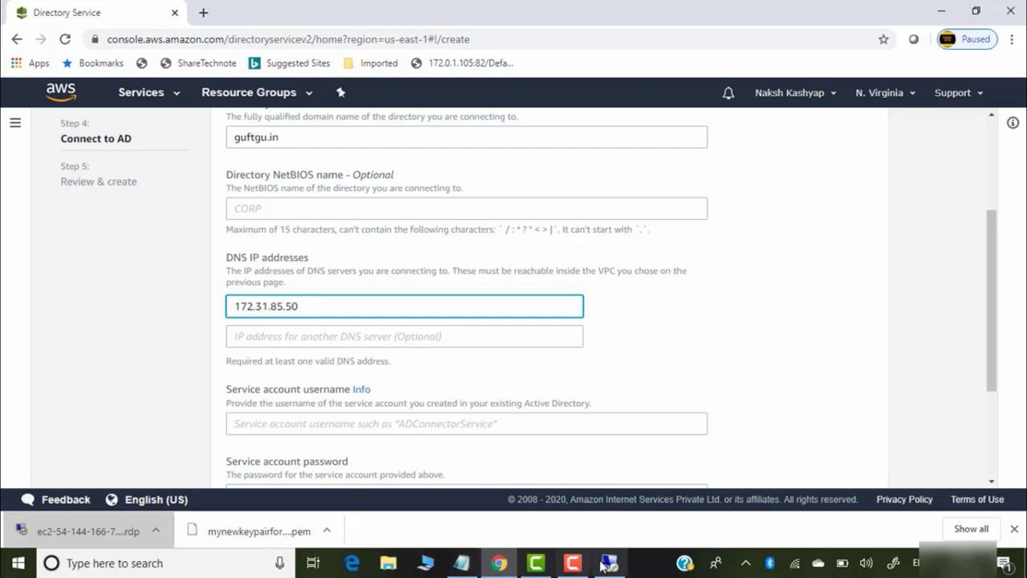
{"action": "left_click", "coordinate": [607, 564]}
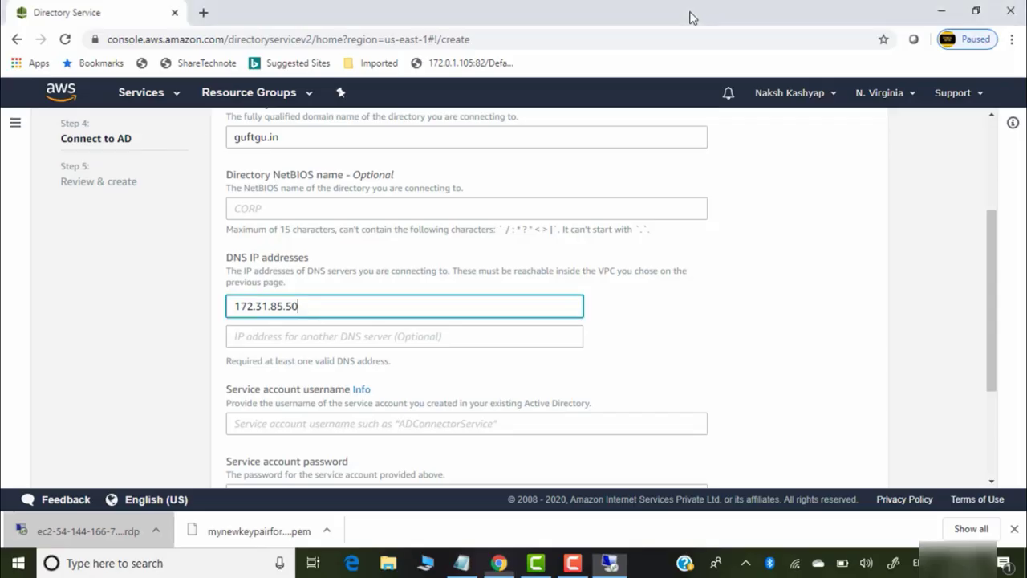
{"action": "left_click", "coordinate": [693, 11]}
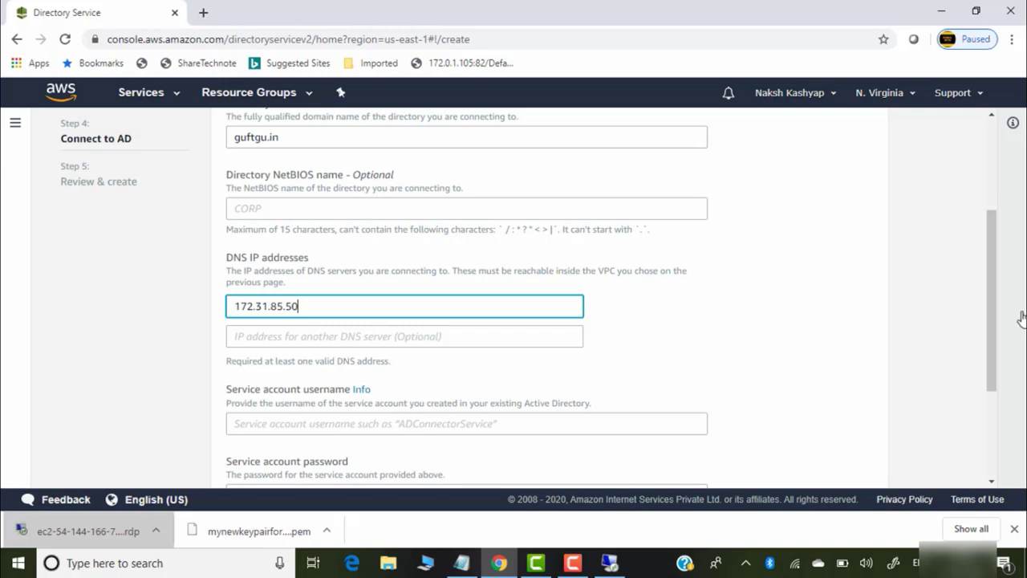
{"action": "scroll", "coordinate": [986, 302], "scroll_direction": "down", "scroll_amount": 3}
{"action": "left_click", "coordinate": [305, 244]}
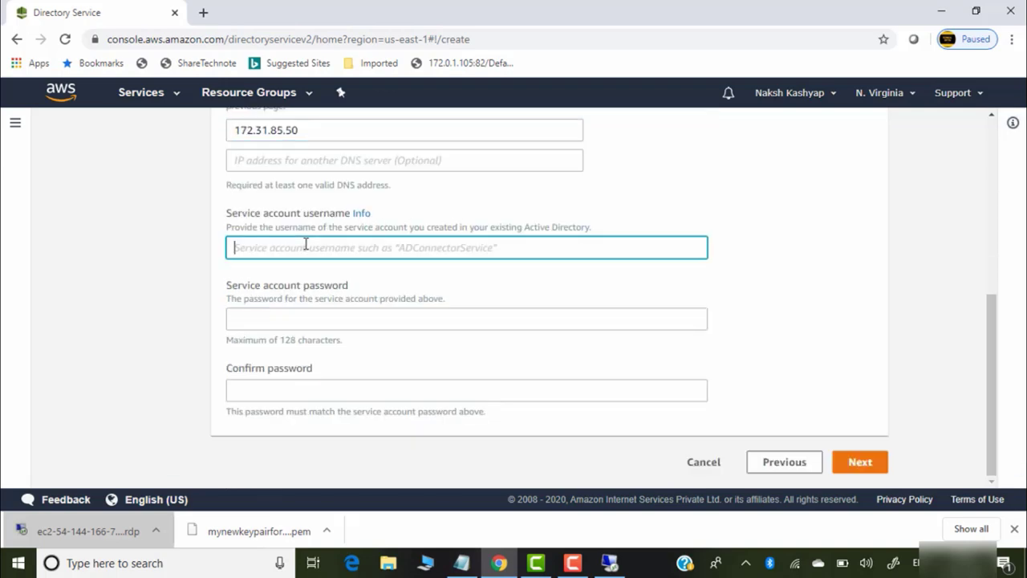
Enter service account Administrator with its password, retyping the mismatched confirmation
{"action": "type", "text": "Administrator"}
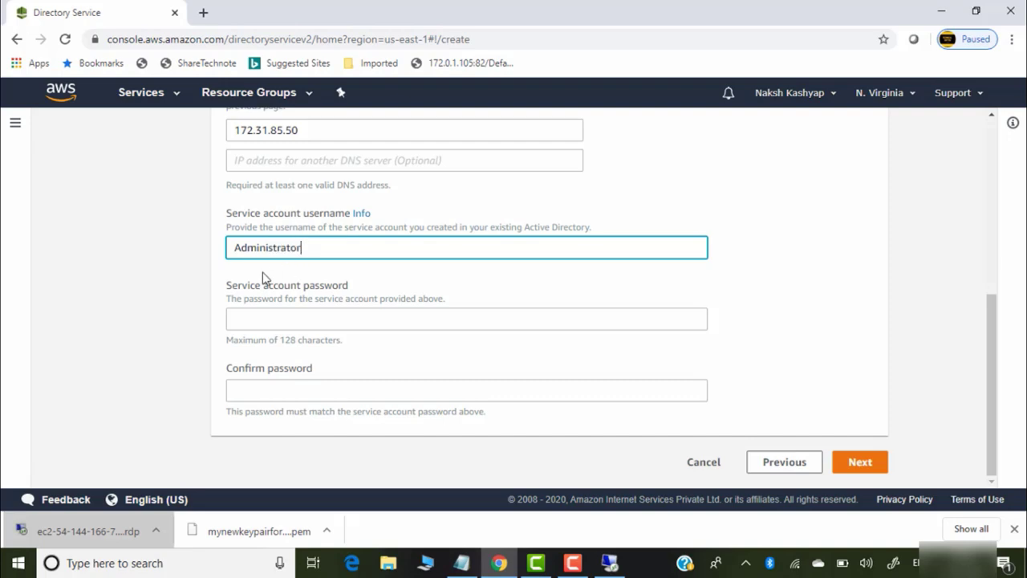
{"action": "left_click", "coordinate": [301, 321]}
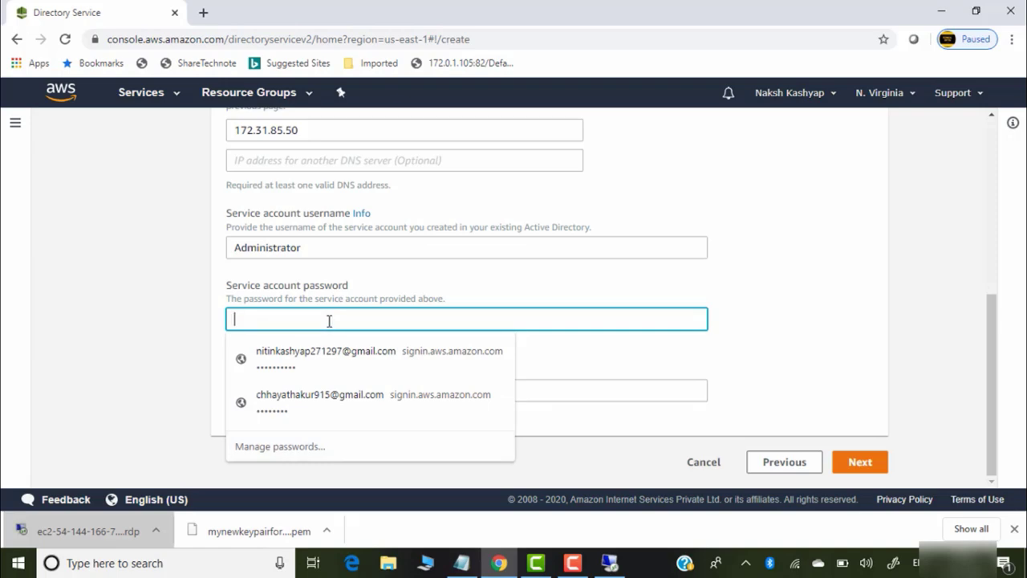
{"action": "type", "text": "•••"}
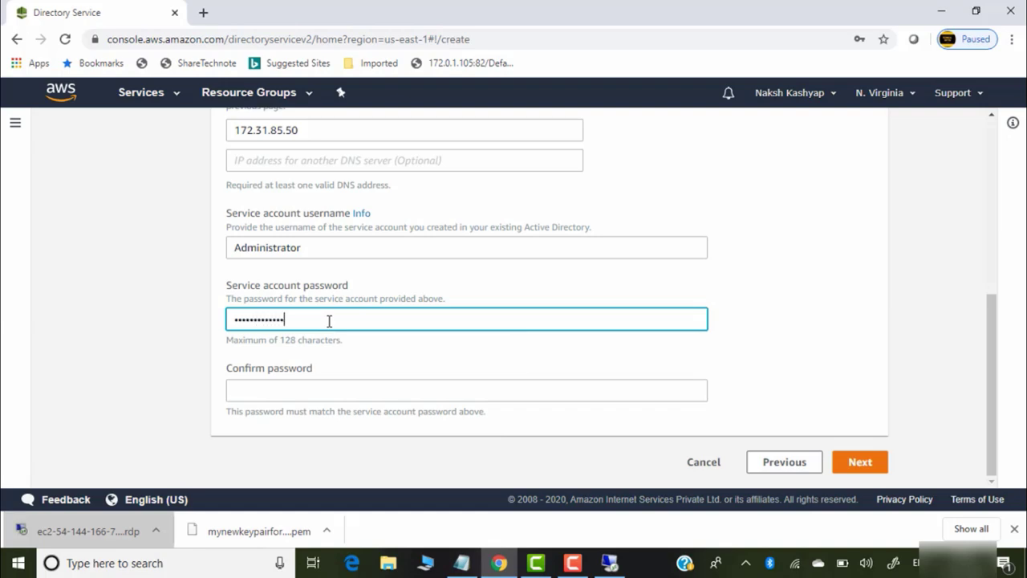
{"action": "left_click", "coordinate": [310, 390]}
{"action": "type", "text": "•"}
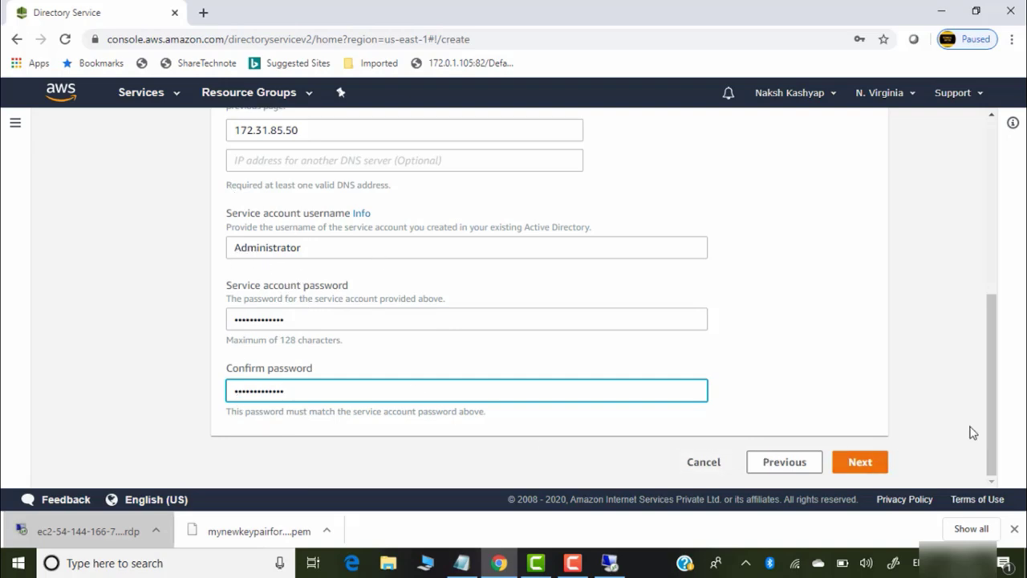
{"action": "left_click", "coordinate": [871, 468]}
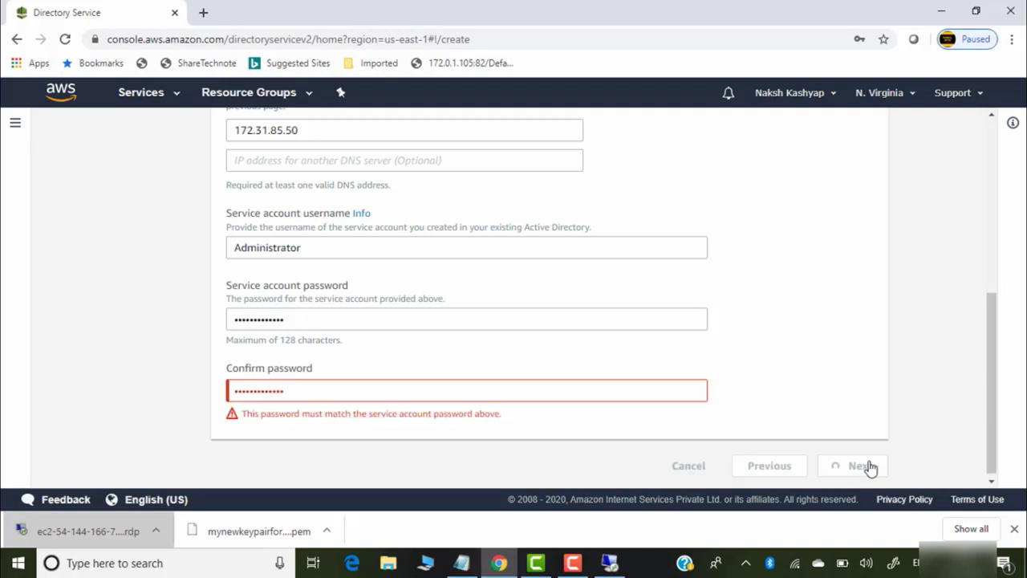
{"action": "left_click", "coordinate": [393, 386]}
{"action": "key", "text": "BackSpace"}
{"action": "key", "text": "BackSpace"}
{"action": "key", "text": "BackSpace"}
{"action": "key", "text": "BackSpace"}
{"action": "key", "text": "BackSpace"}
{"action": "key", "text": "BackSpace"}
{"action": "key", "text": "BackSpace"}
{"action": "key", "text": "BackSpace"}
{"action": "key", "text": "BackSpace"}
{"action": "key", "text": "BackSpace"}
{"action": "key", "text": "BackSpace"}
{"action": "key", "text": "BackSpace"}
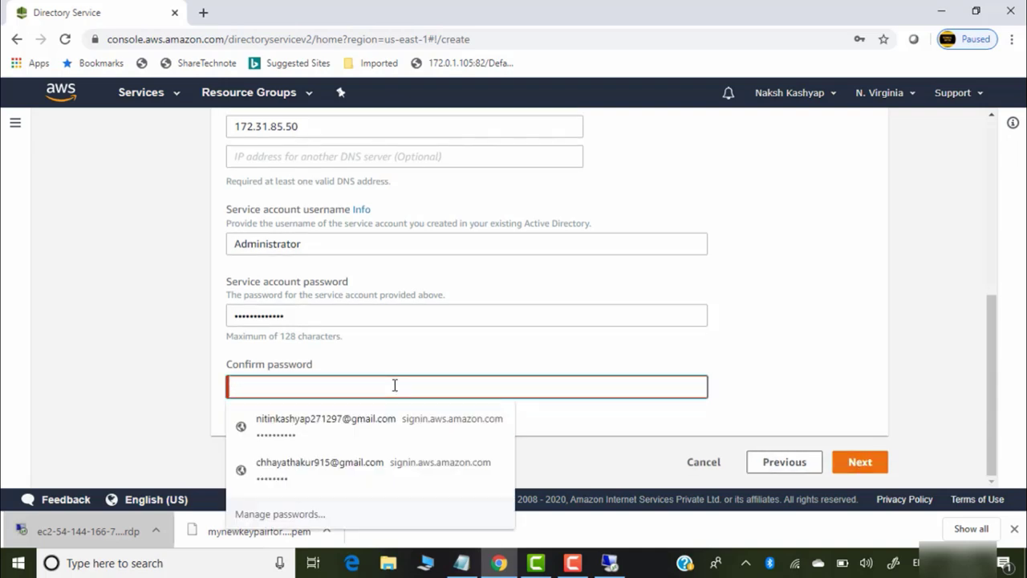
{"action": "type", "text": "•"}
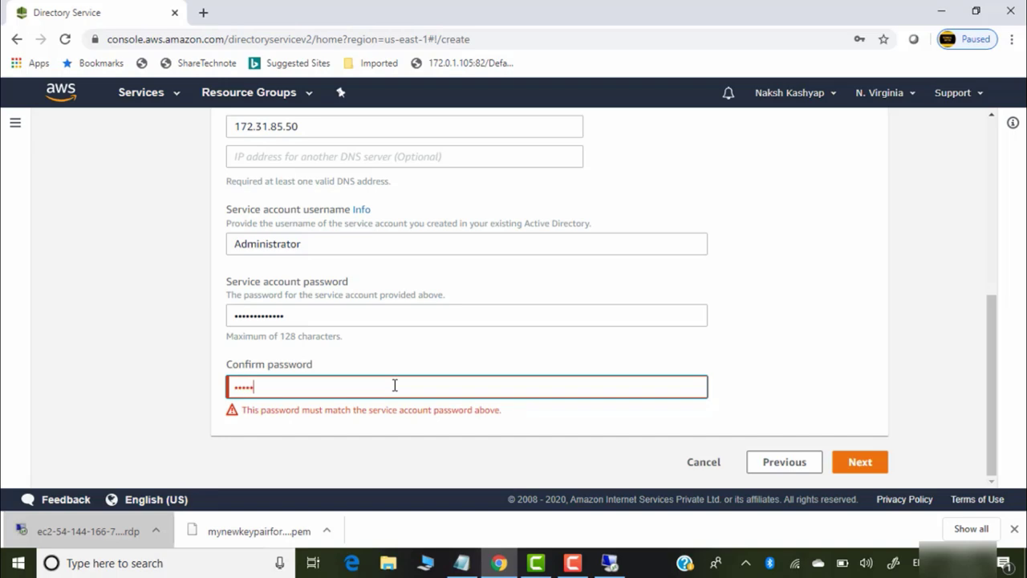
{"action": "type", "text": "••••••••••••"}
Review the settings and create the guftgu.in AD Connector
{"action": "left_click", "coordinate": [862, 463]}
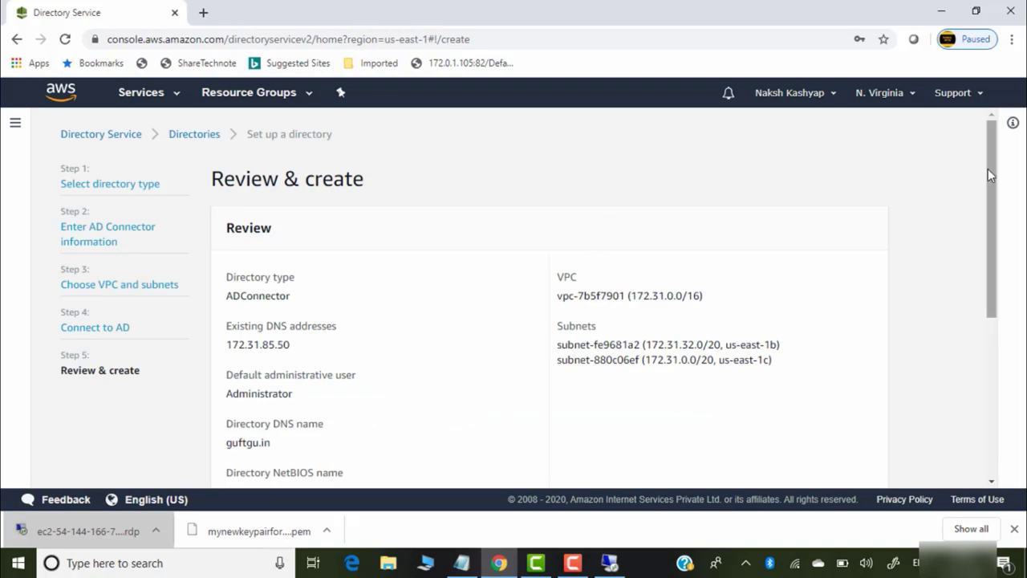
{"action": "left_click_drag", "start_coordinate": [988, 175], "coordinate": [974, 359]}
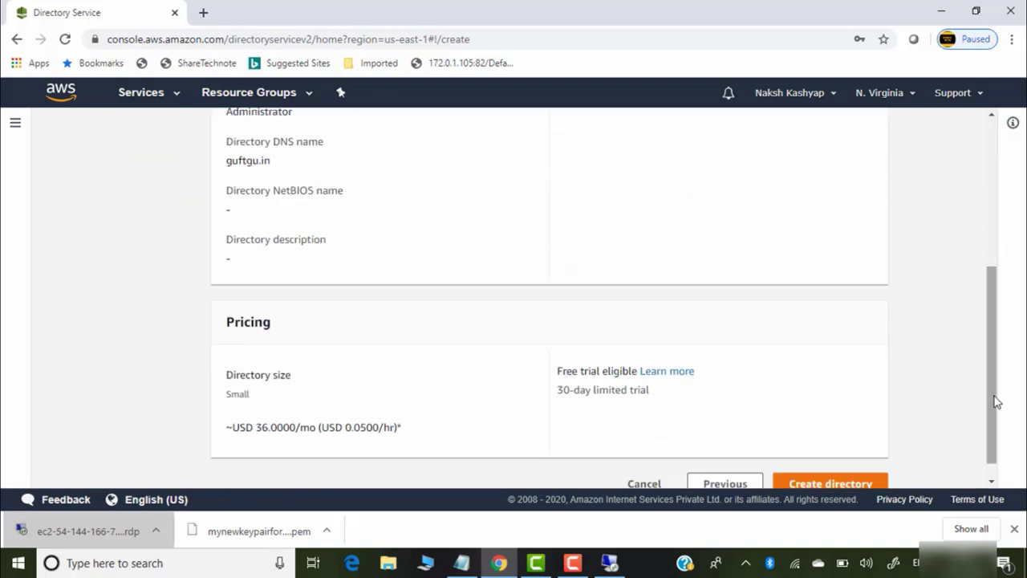
{"action": "left_click_drag", "start_coordinate": [994, 401], "coordinate": [995, 423]}
{"action": "left_click", "coordinate": [843, 468]}
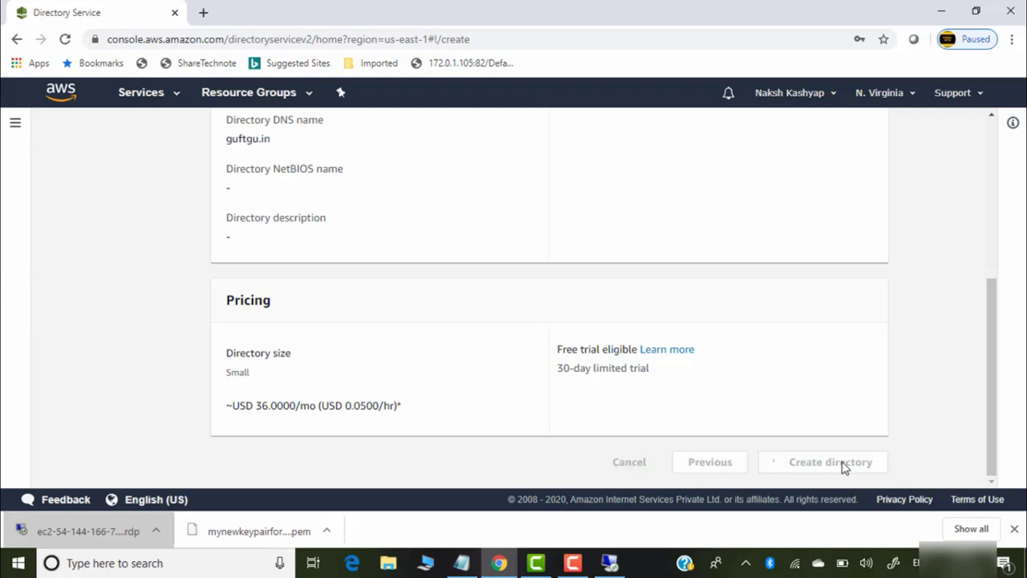
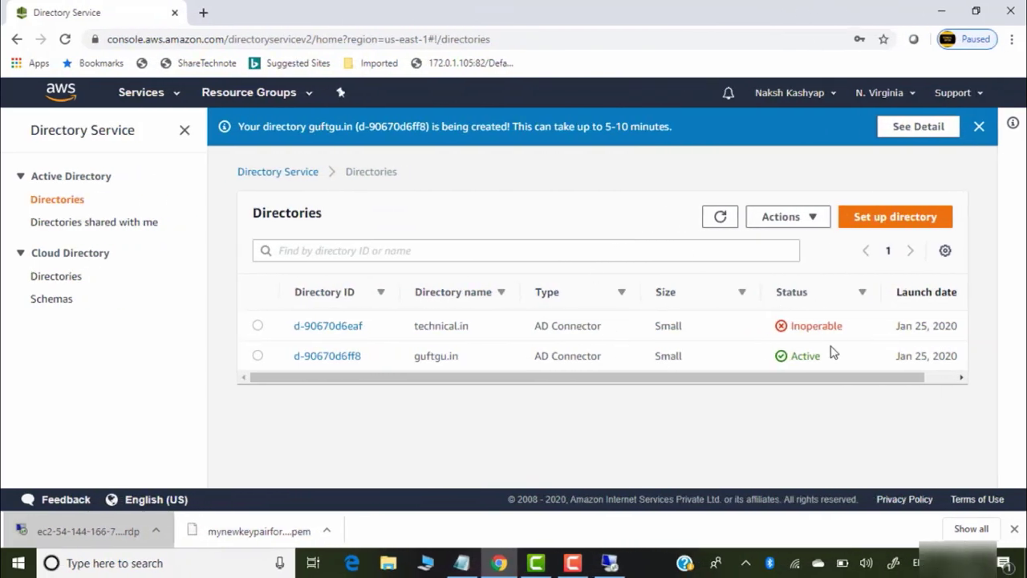
Open directory d-90670d6ff8, refresh it to Active, and review its disabled console access settings
{"action": "left_click", "coordinate": [327, 358]}
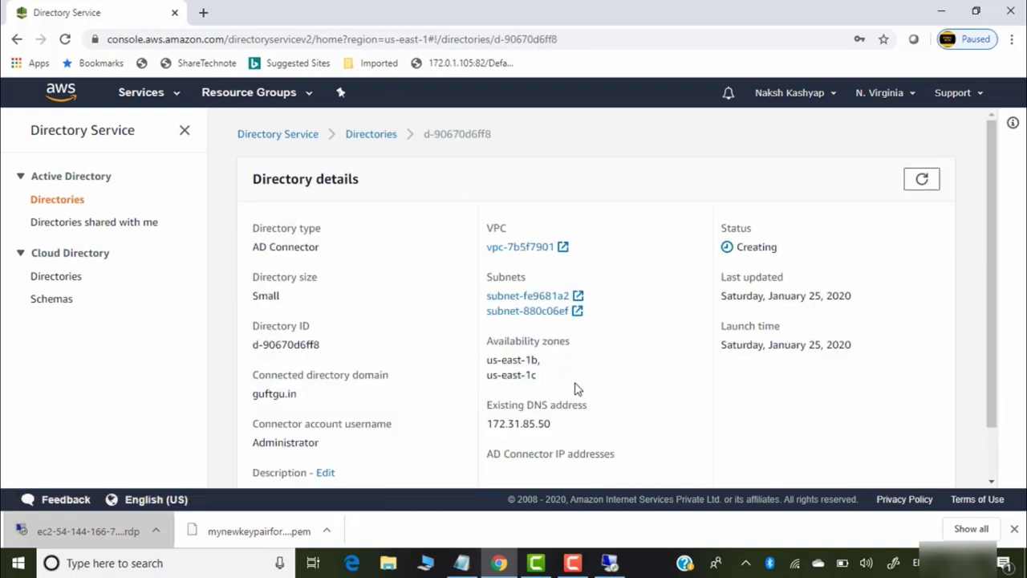
{"action": "left_click", "coordinate": [924, 183]}
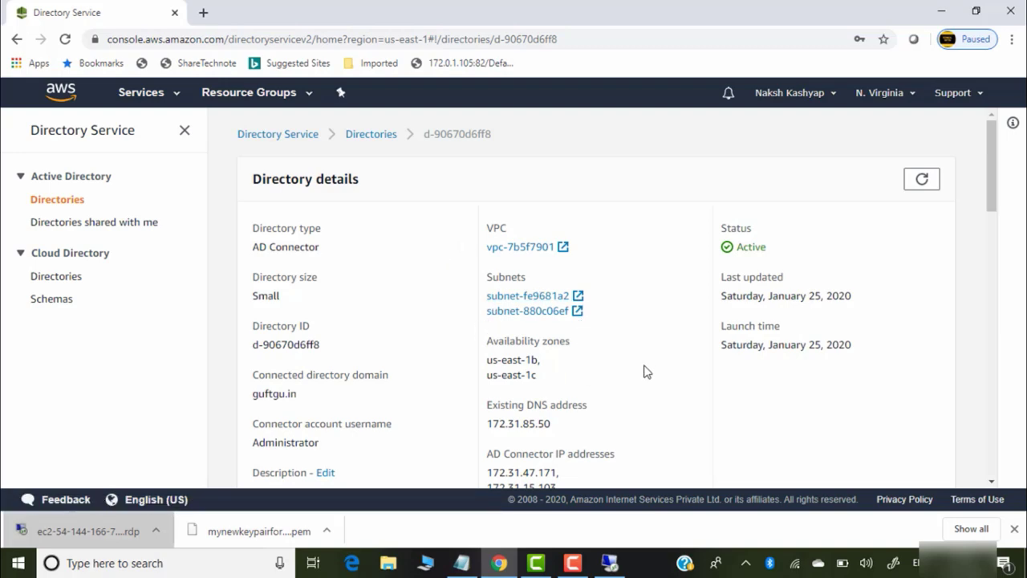
{"action": "scroll", "coordinate": [646, 371], "scroll_direction": "down", "scroll_amount": 2}
{"action": "scroll", "coordinate": [596, 276], "scroll_direction": "down", "scroll_amount": 1}
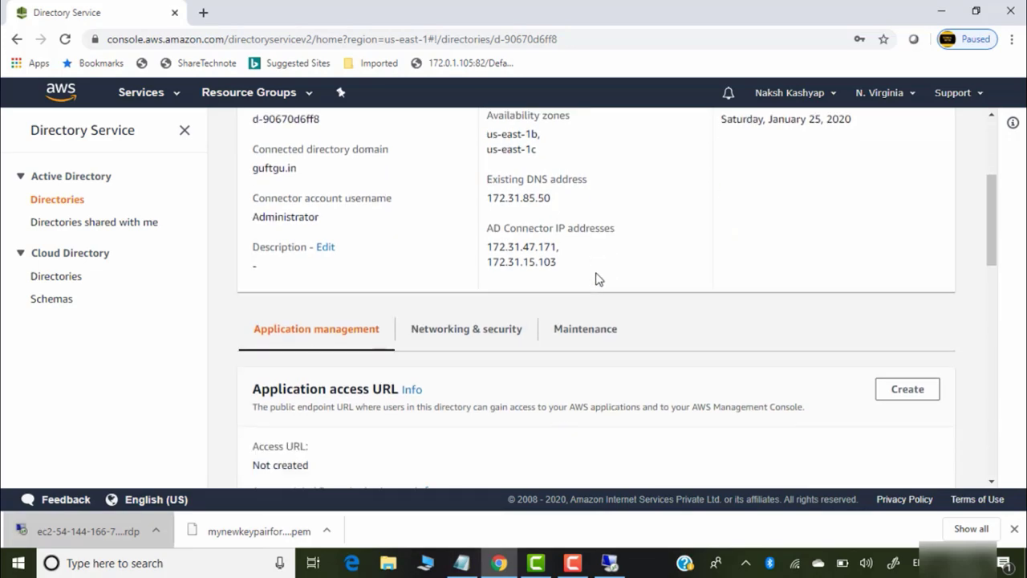
{"action": "scroll", "coordinate": [599, 252], "scroll_direction": "down", "scroll_amount": 3}
{"action": "scroll", "coordinate": [599, 252], "scroll_direction": "up", "scroll_amount": 3}
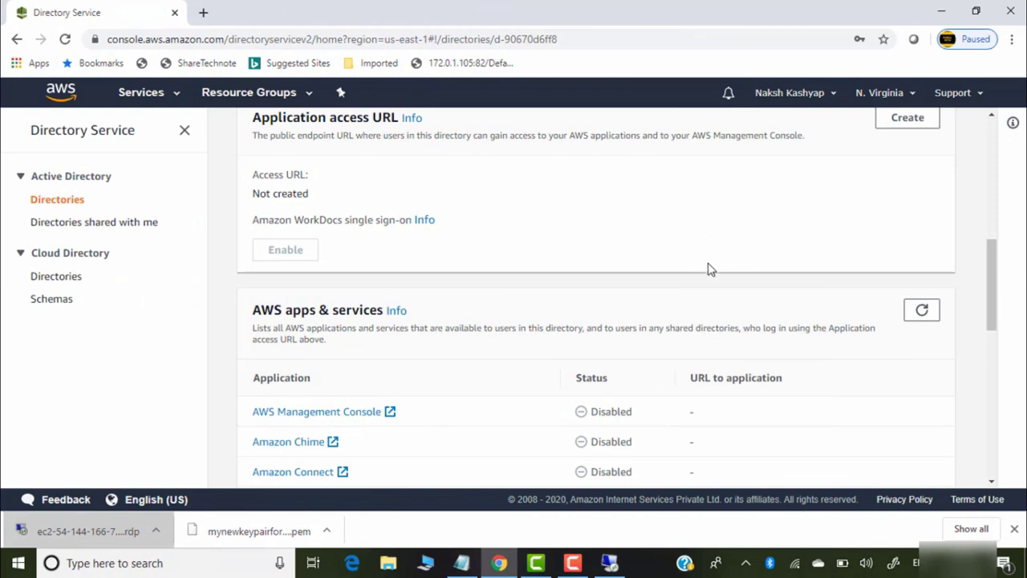
{"action": "scroll", "coordinate": [731, 267], "scroll_direction": "up", "scroll_amount": 1}
{"action": "scroll", "coordinate": [731, 267], "scroll_direction": "down", "scroll_amount": 7}
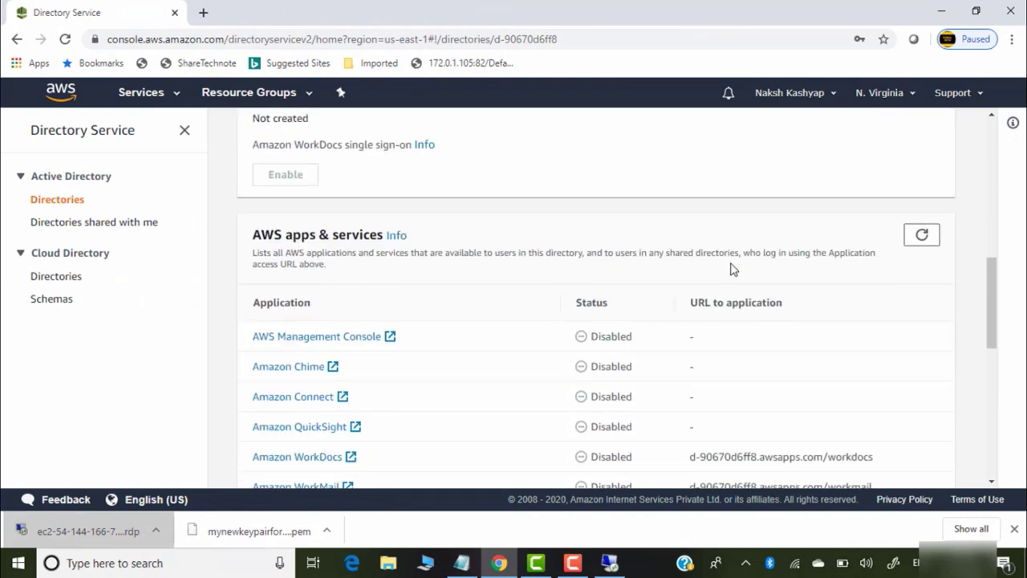
{"action": "scroll", "coordinate": [731, 287], "scroll_direction": "down", "scroll_amount": 2}
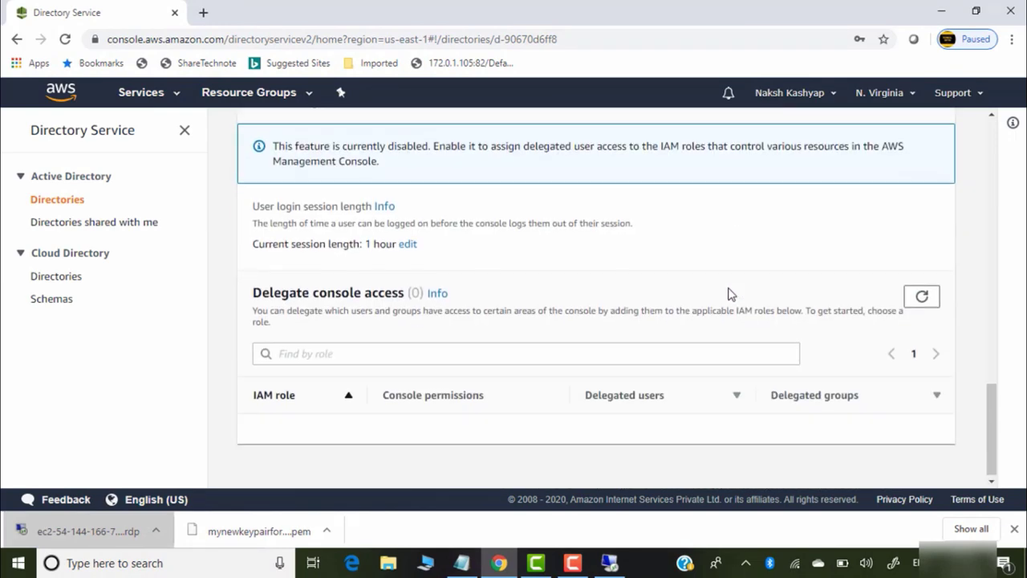
{"action": "scroll", "coordinate": [730, 288], "scroll_direction": "up", "scroll_amount": 1}
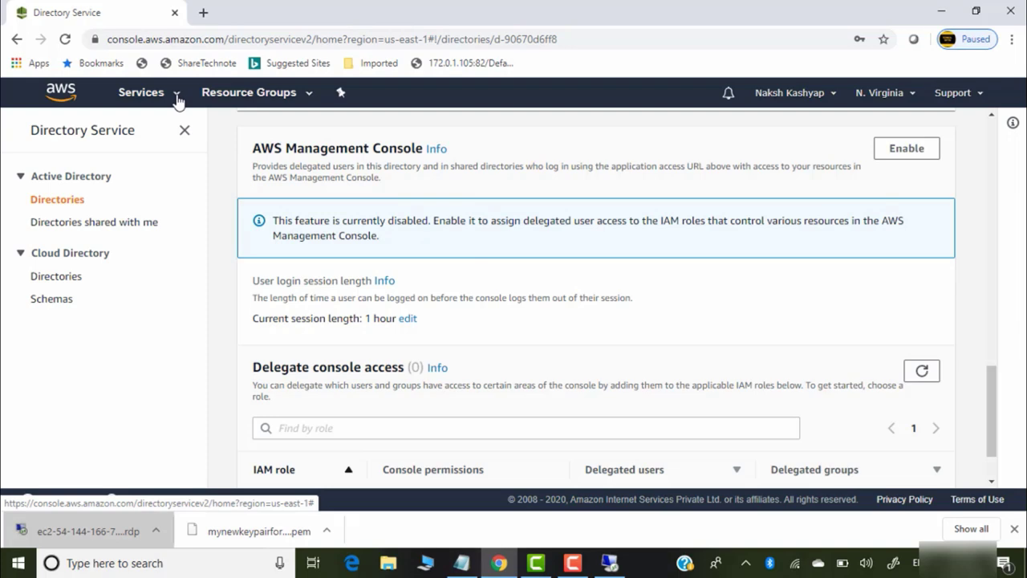
In Billing account settings, confirm Activate IAM Access to billing information is checked
{"action": "left_click", "coordinate": [177, 97]}
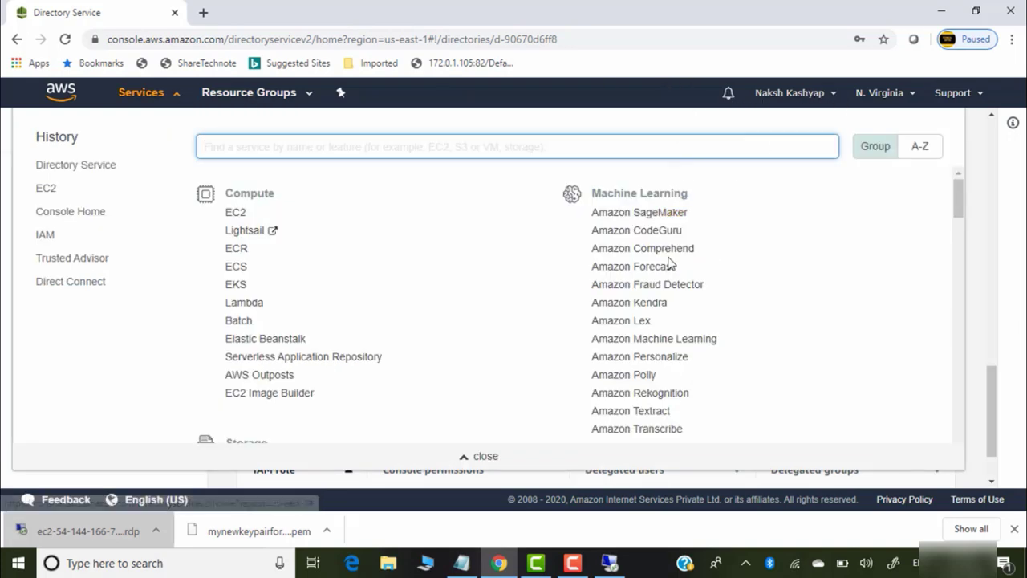
{"action": "left_click", "coordinate": [834, 95]}
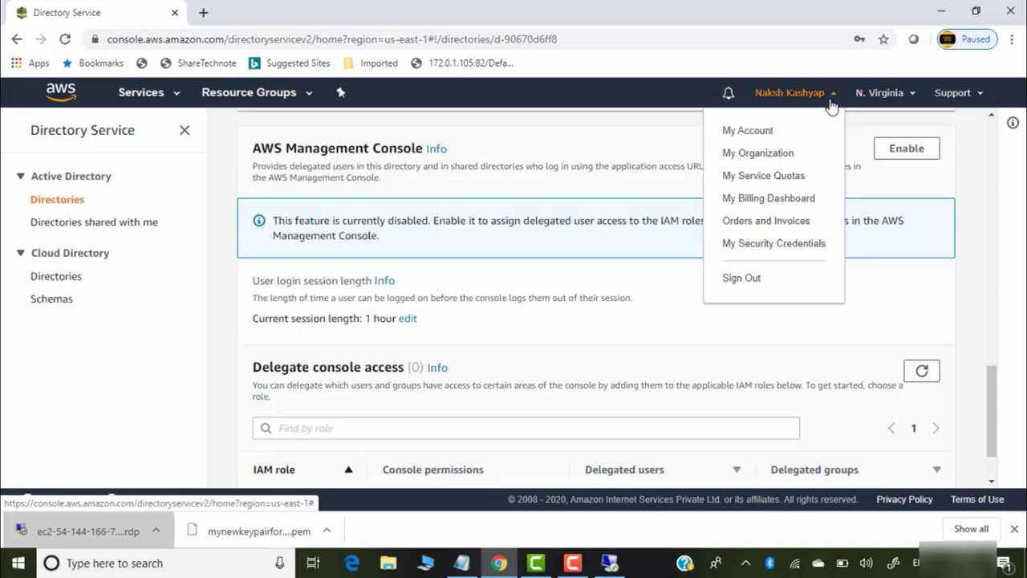
{"action": "left_click", "coordinate": [764, 133]}
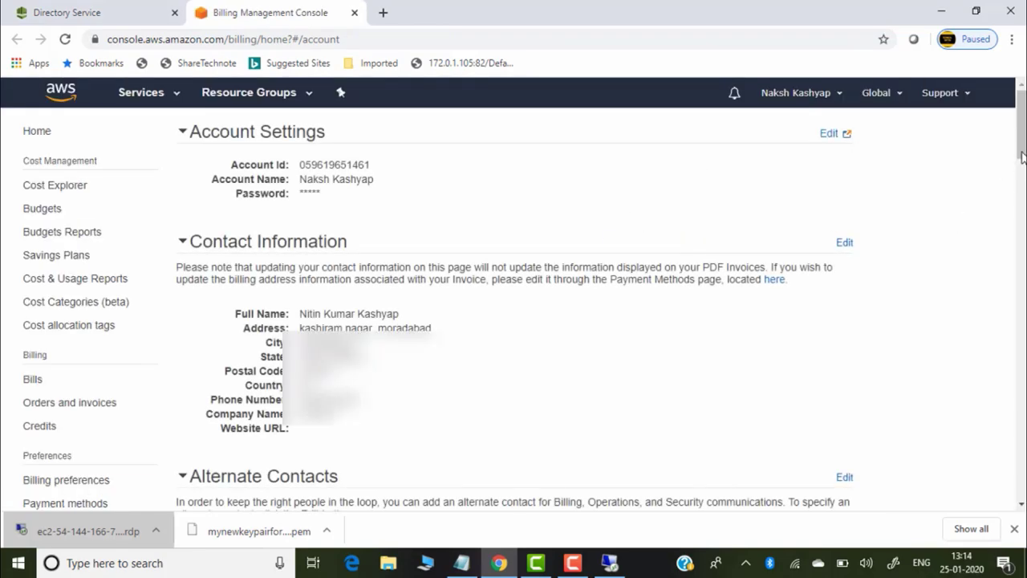
{"action": "left_click_drag", "start_coordinate": [1022, 132], "coordinate": [1021, 360]}
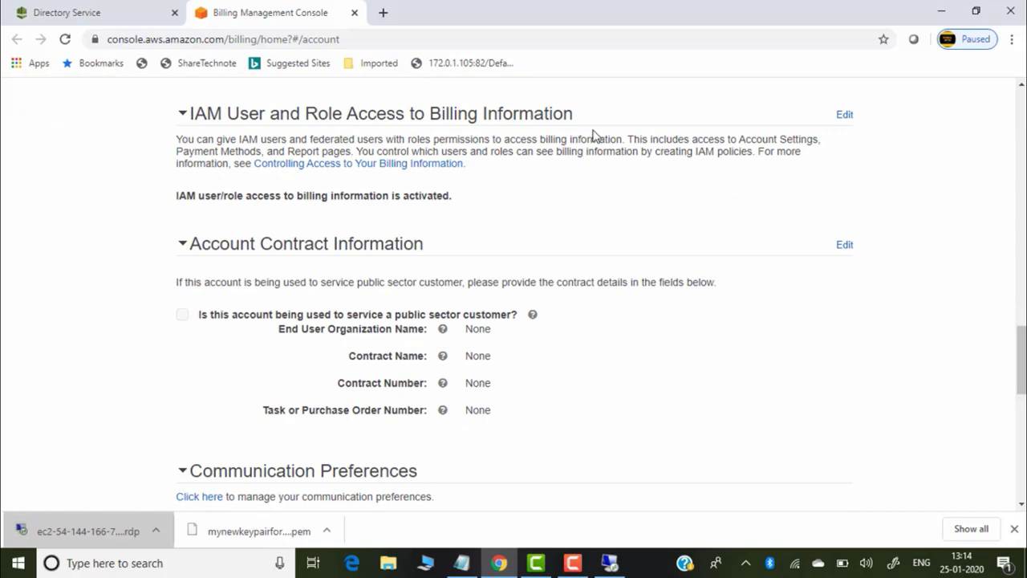
{"action": "left_click", "coordinate": [844, 115]}
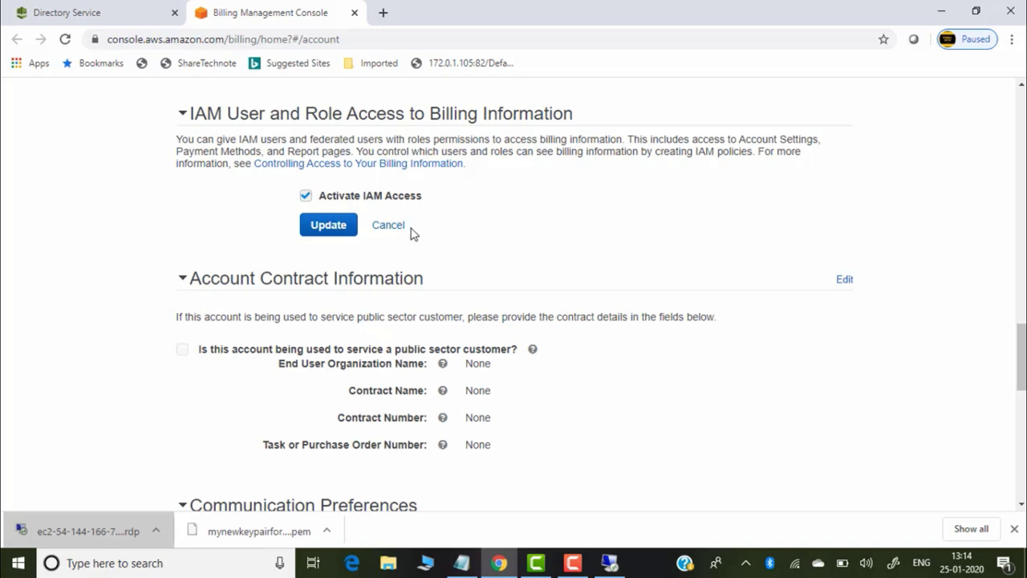
{"action": "scroll", "coordinate": [513, 289], "scroll_direction": "up", "scroll_amount": 5}
{"action": "scroll", "coordinate": [514, 289], "scroll_direction": "up", "scroll_amount": 5}
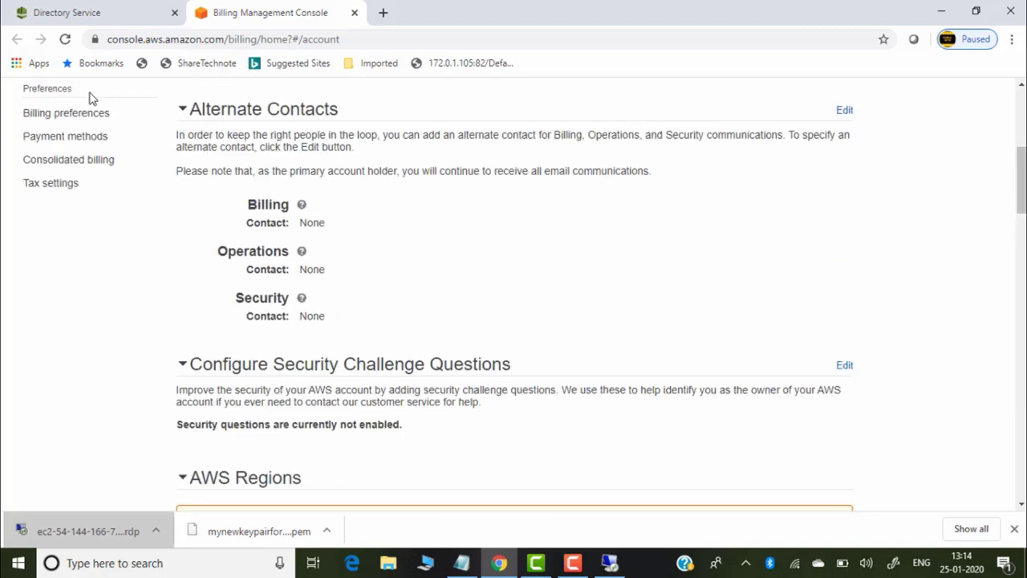
{"action": "scroll", "coordinate": [997, 176], "scroll_direction": "up", "scroll_amount": 5}
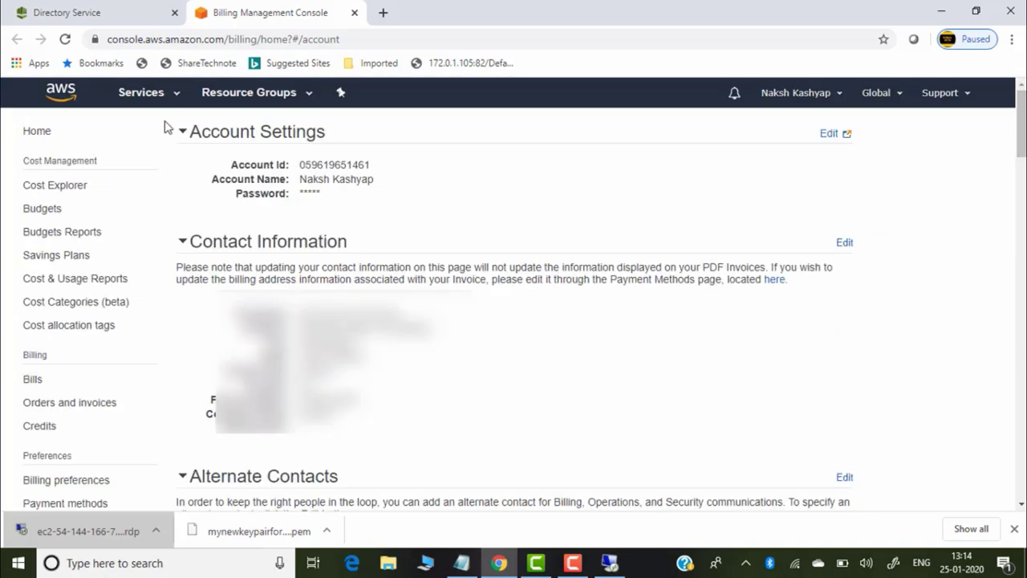
{"action": "left_click", "coordinate": [174, 96]}
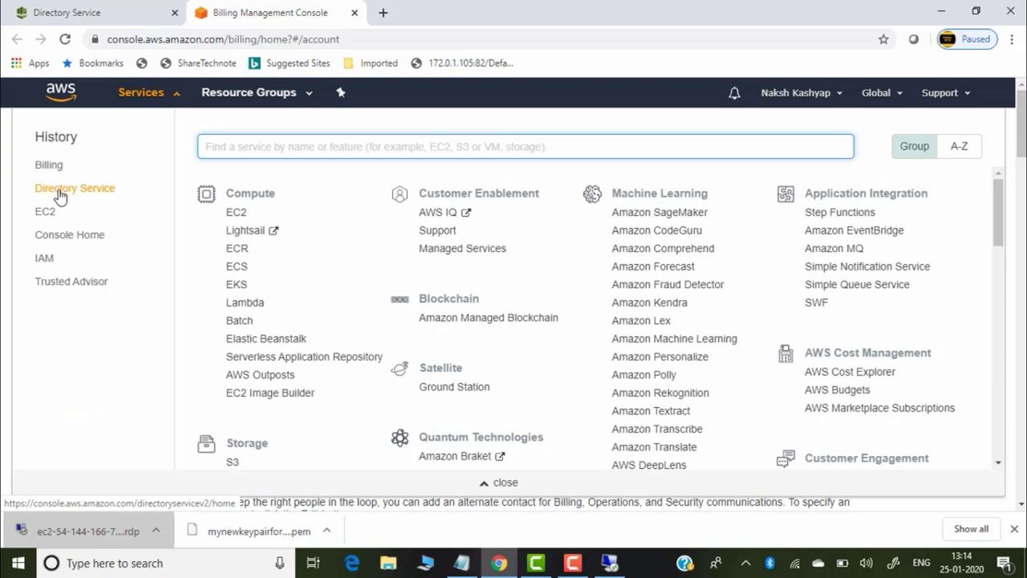
Start a new IAM role with Directory Service as its trusted service
{"action": "left_click", "coordinate": [44, 259]}
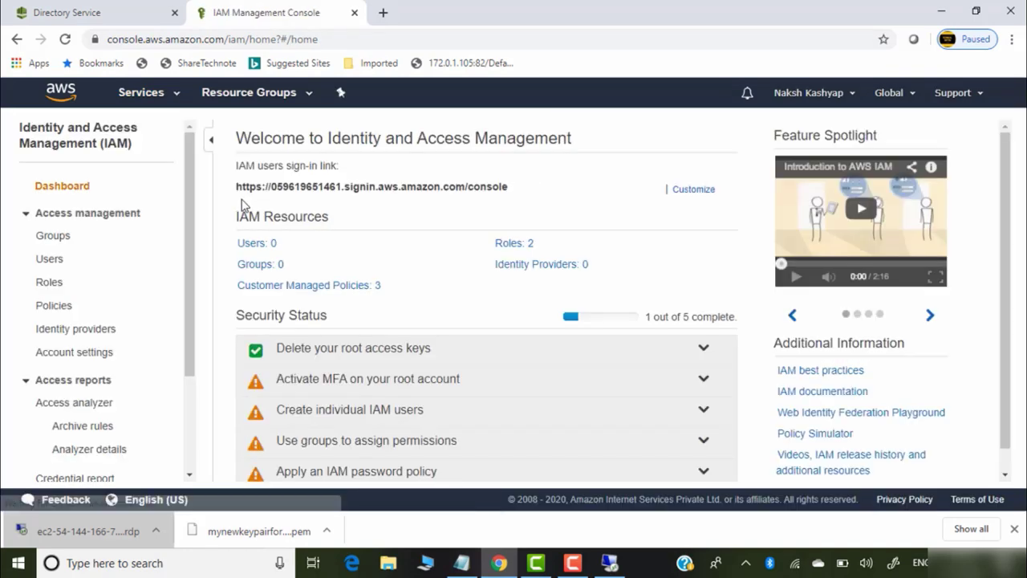
{"action": "left_click", "coordinate": [49, 284]}
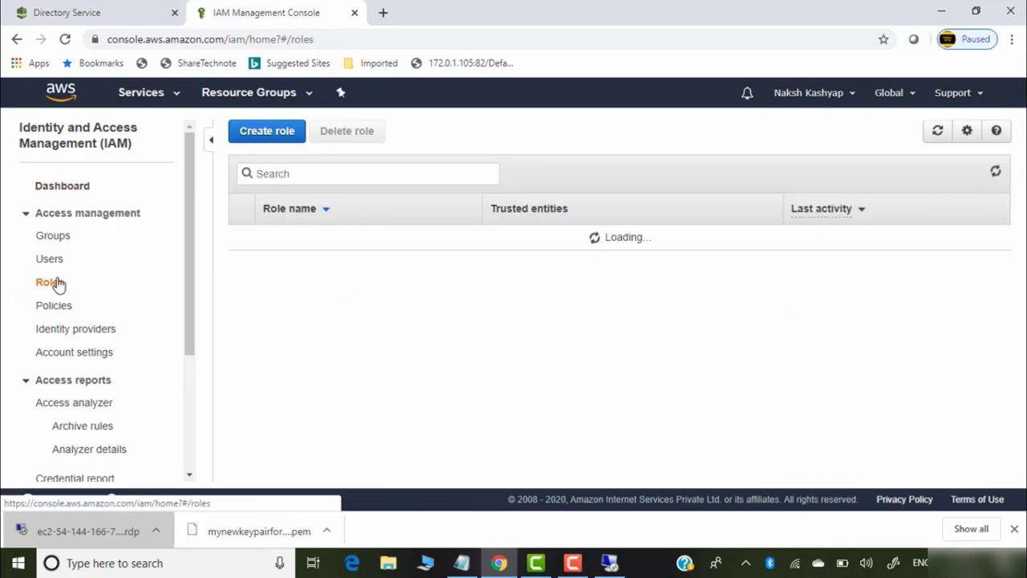
{"action": "scroll", "coordinate": [498, 234], "scroll_direction": "down", "scroll_amount": 3}
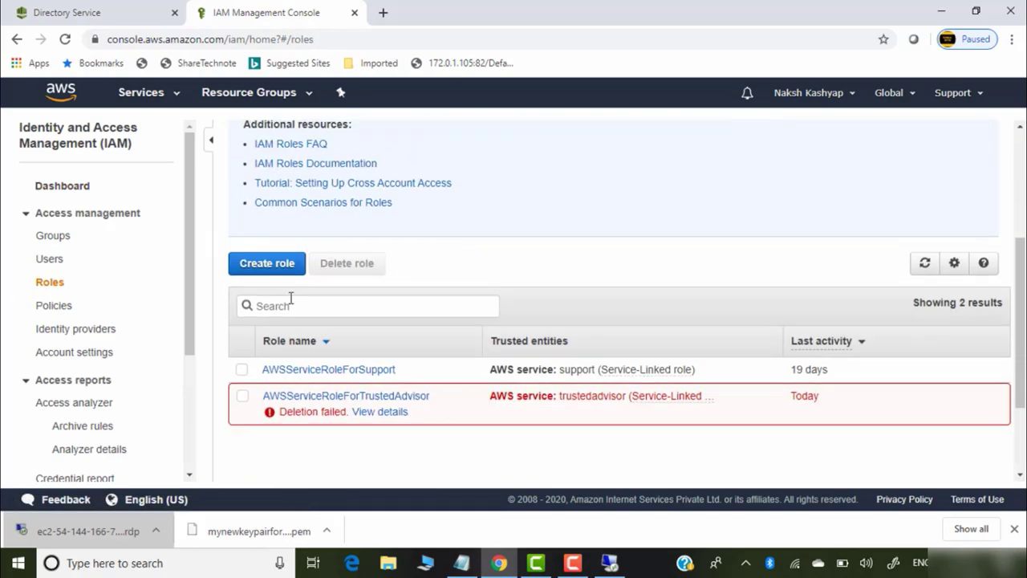
{"action": "left_click", "coordinate": [286, 265]}
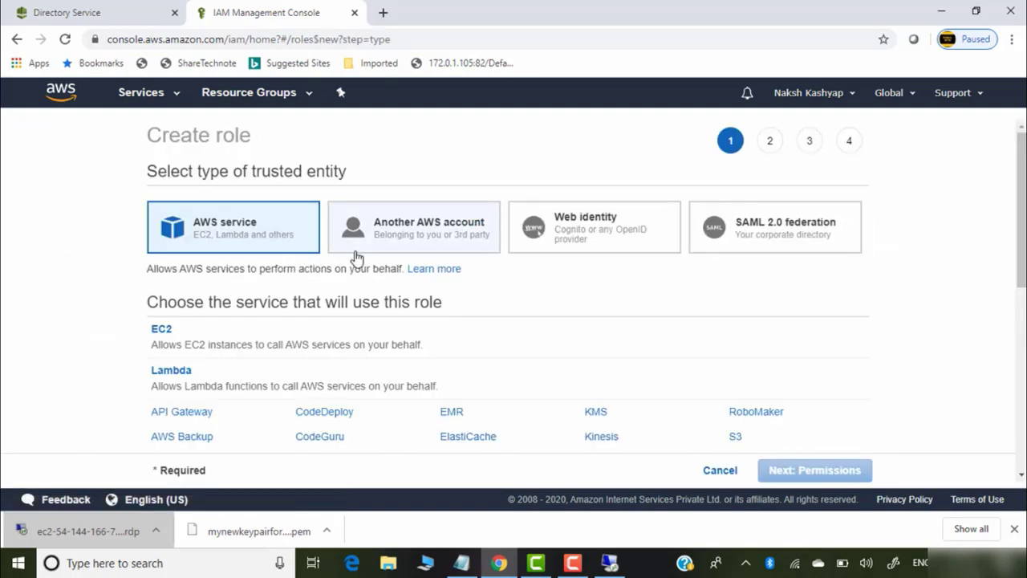
{"action": "scroll", "coordinate": [589, 289], "scroll_direction": "down", "scroll_amount": 3}
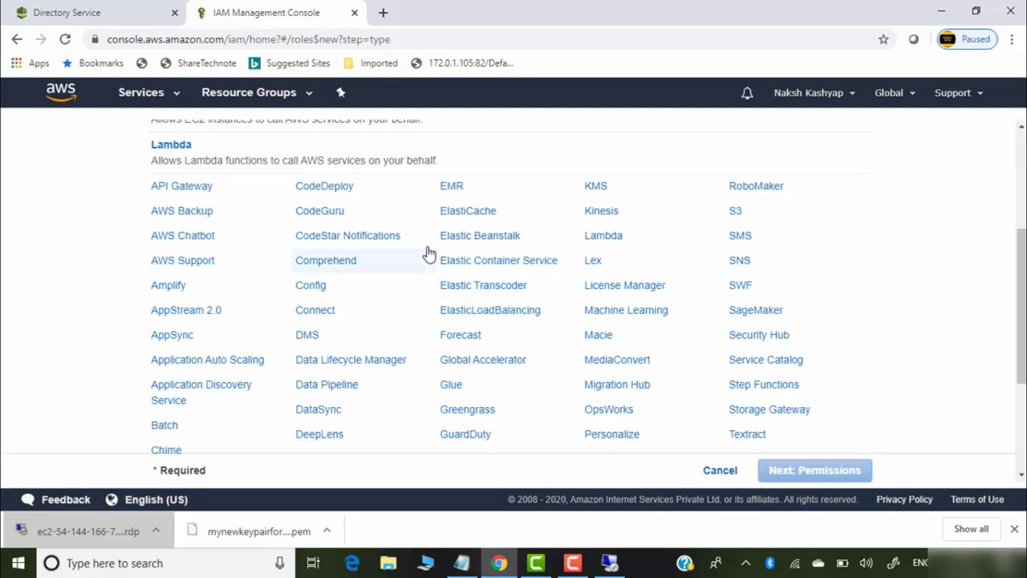
{"action": "scroll", "coordinate": [426, 251], "scroll_direction": "up", "scroll_amount": 2}
{"action": "scroll", "coordinate": [385, 331], "scroll_direction": "down", "scroll_amount": 4}
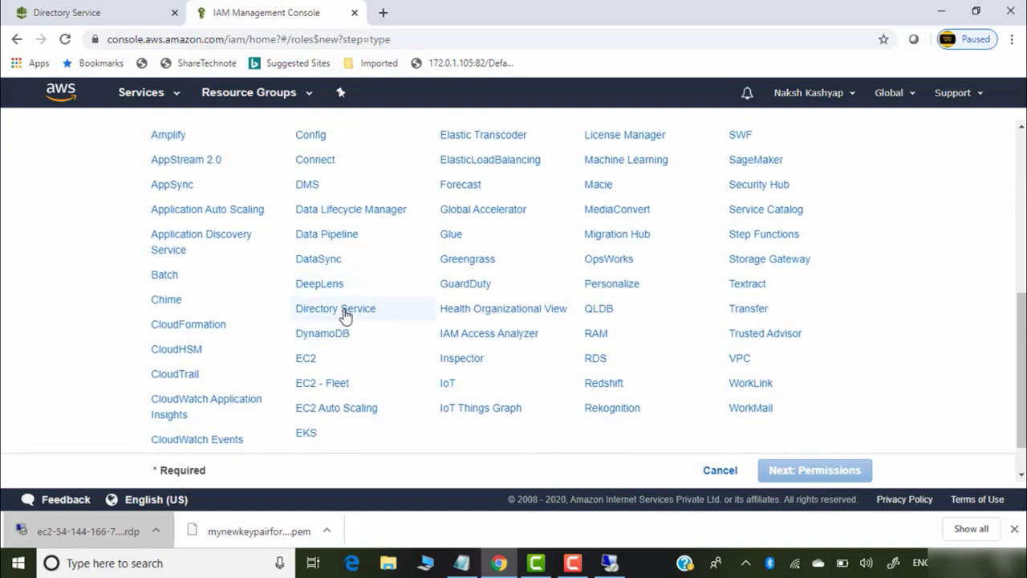
{"action": "left_click", "coordinate": [345, 313]}
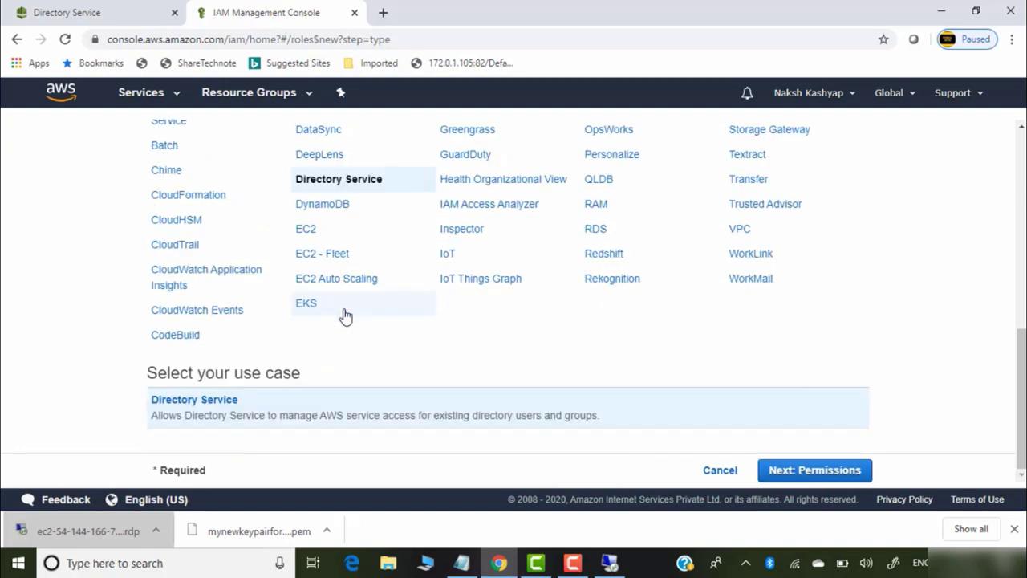
{"action": "left_click", "coordinate": [829, 473]}
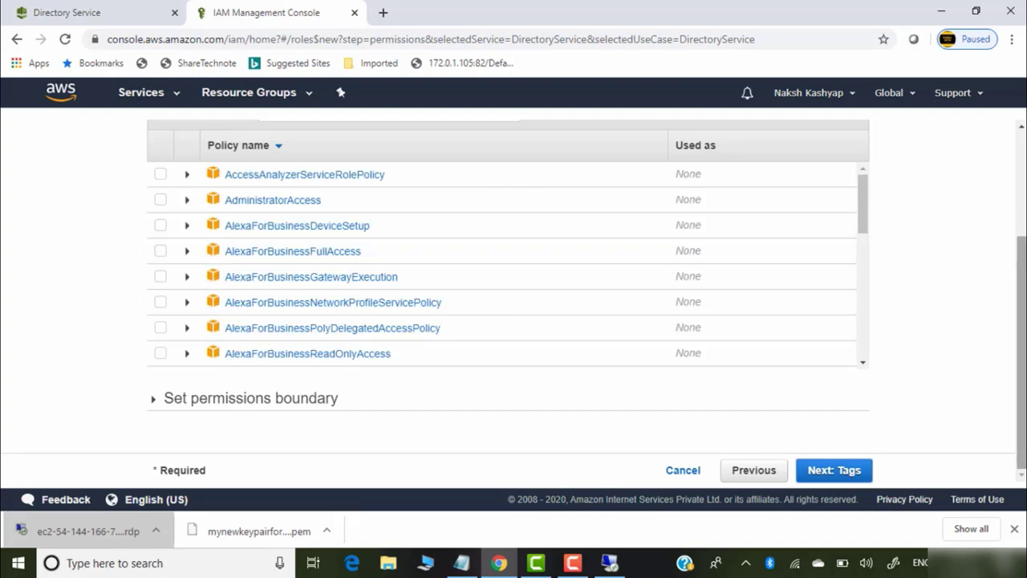
Search 'ec2ful' and attach the AmazonEC2FullAccess policy to the role
{"action": "scroll", "coordinate": [437, 232], "scroll_direction": "up", "scroll_amount": 2}
{"action": "left_click", "coordinate": [371, 266]}
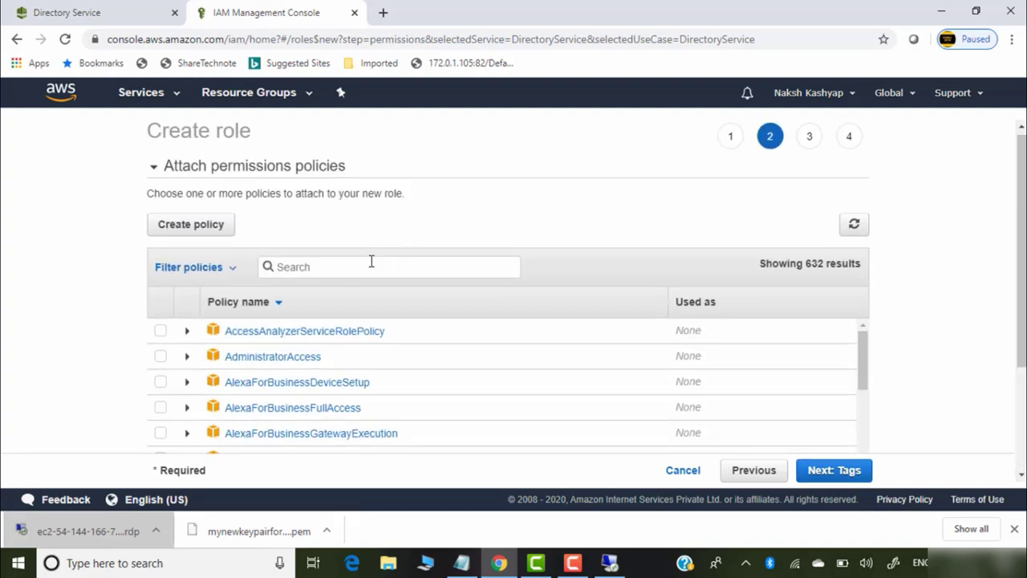
{"action": "type", "text": "ec2fullaccess"}
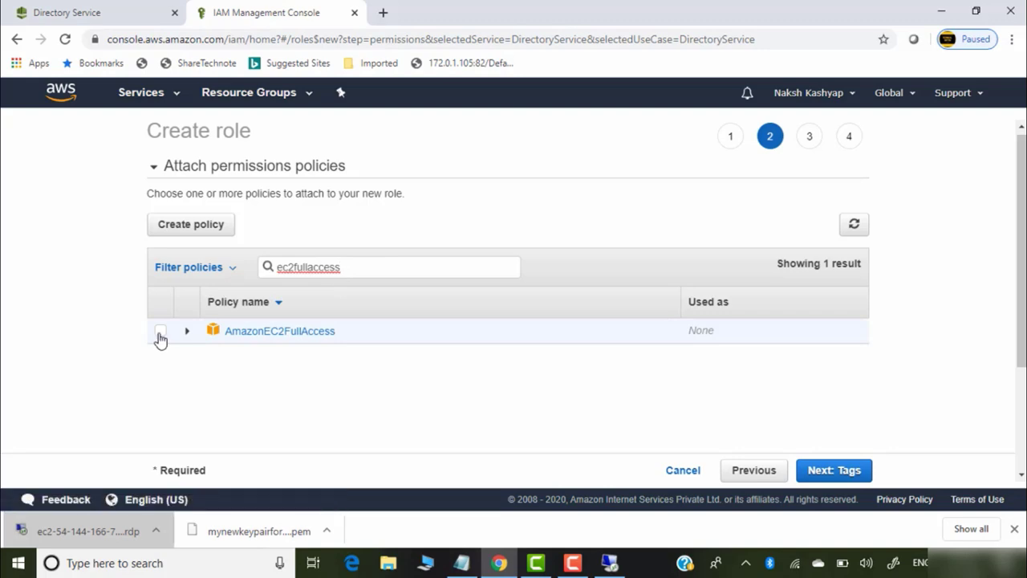
{"action": "left_click", "coordinate": [159, 332]}
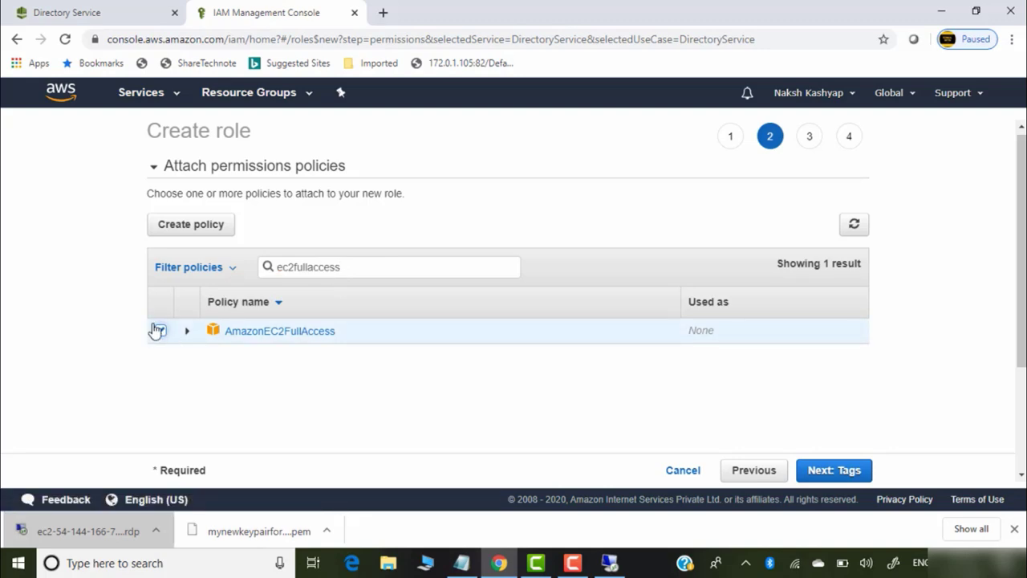
{"action": "left_click", "coordinate": [843, 473]}
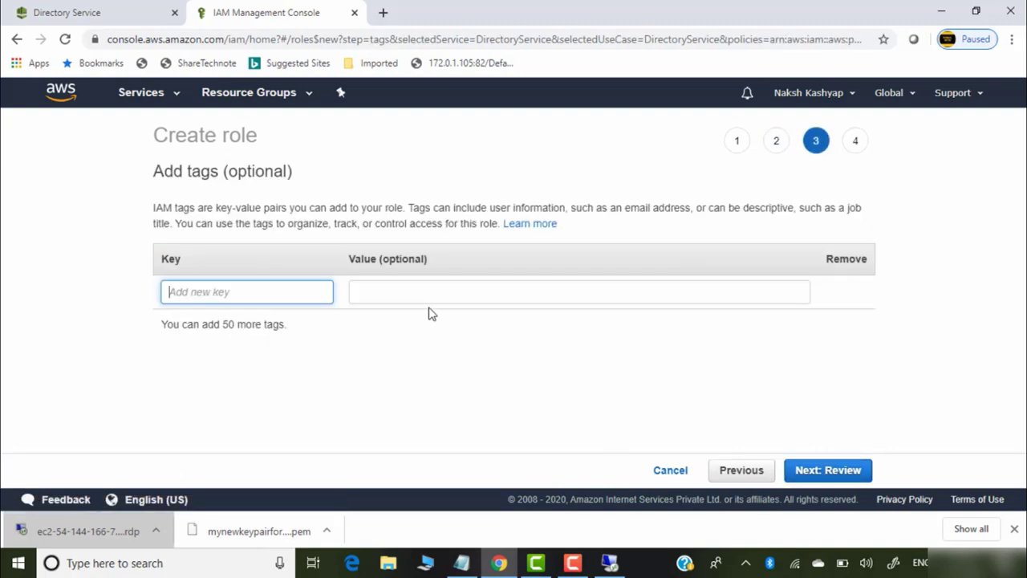
Skip tags, name the role ec2fullaccess1, and create it
{"action": "left_click", "coordinate": [839, 471]}
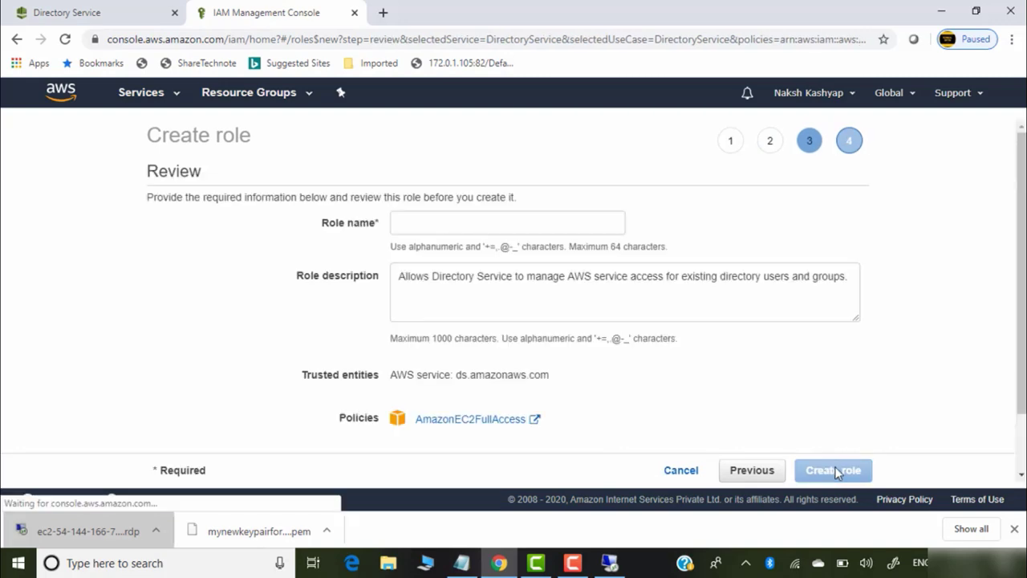
{"action": "left_click", "coordinate": [553, 225]}
{"action": "type", "text": "e"}
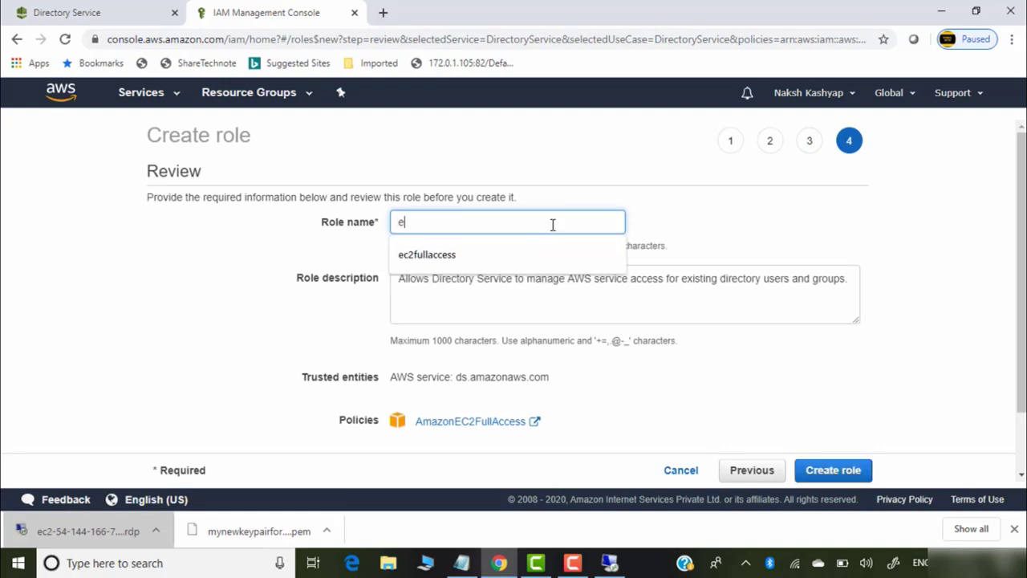
{"action": "type", "text": "c2fl"}
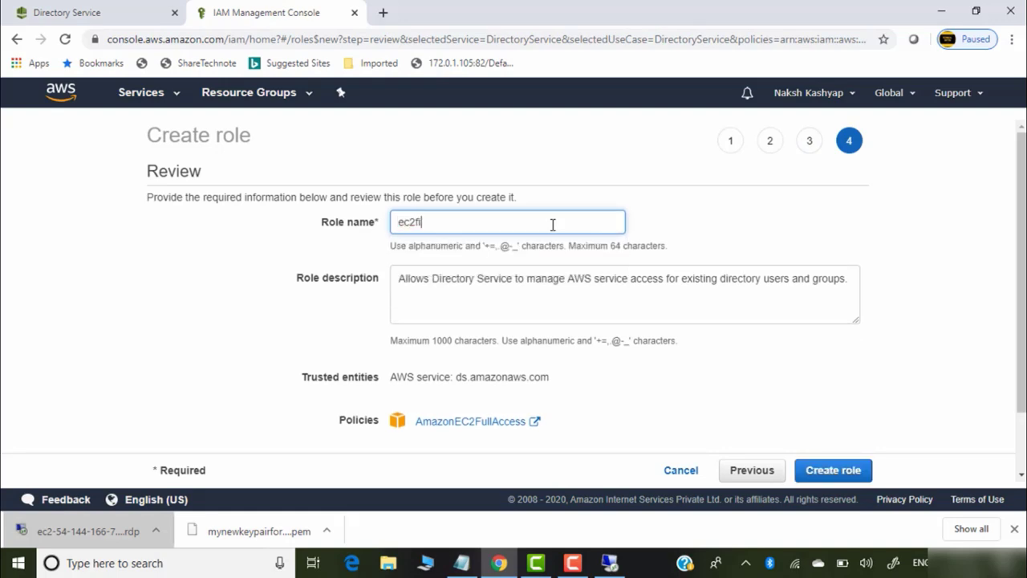
{"action": "key", "text": "BackSpace"}
{"action": "type", "text": "ulla"}
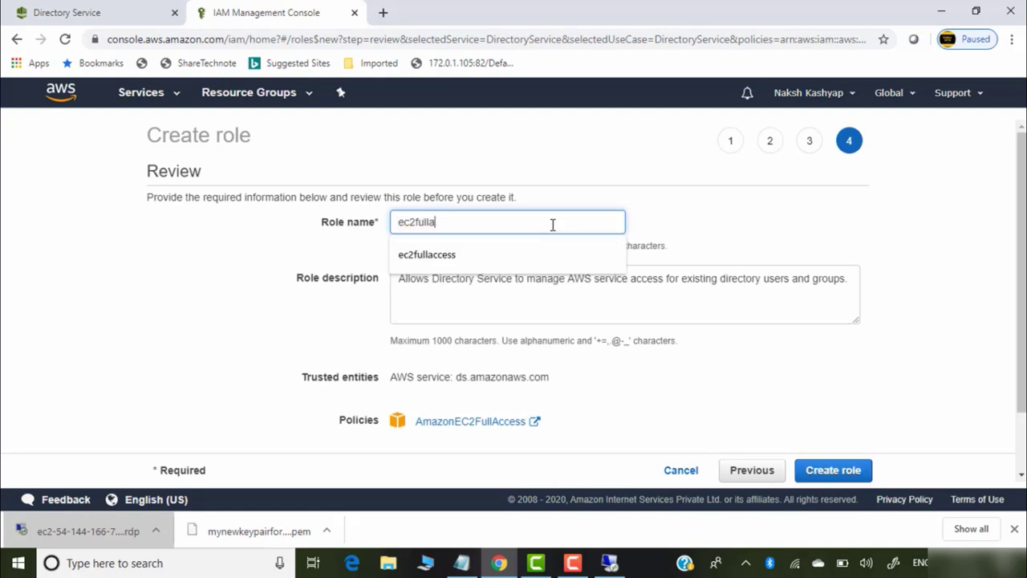
{"action": "type", "text": "ccess1"}
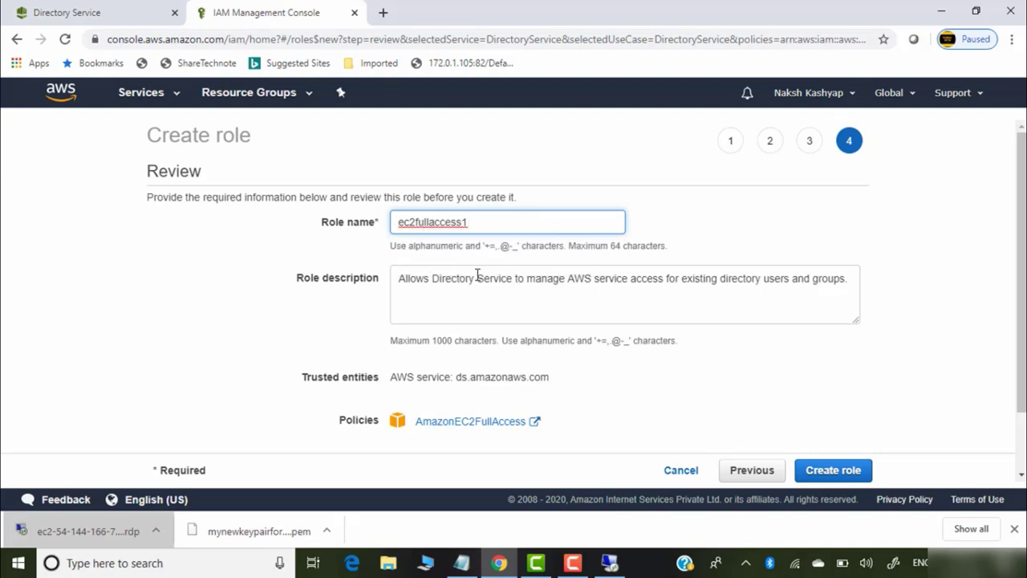
{"action": "scroll", "coordinate": [1021, 272], "scroll_direction": "down", "scroll_amount": 2}
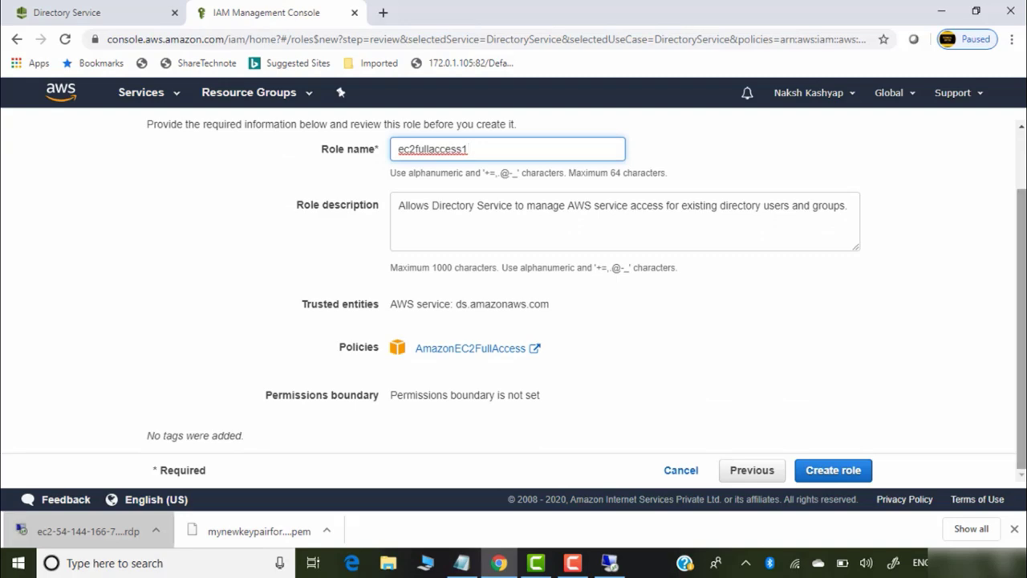
{"action": "scroll", "coordinate": [1021, 272], "scroll_direction": "up", "scroll_amount": 2}
{"action": "scroll", "coordinate": [865, 386], "scroll_direction": "down", "scroll_amount": 2}
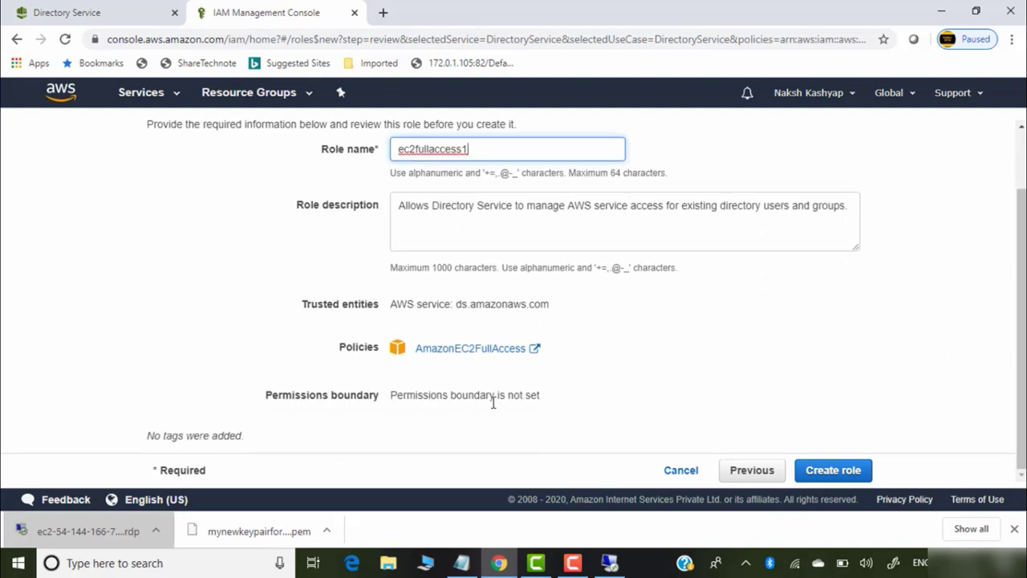
{"action": "left_click", "coordinate": [843, 475]}
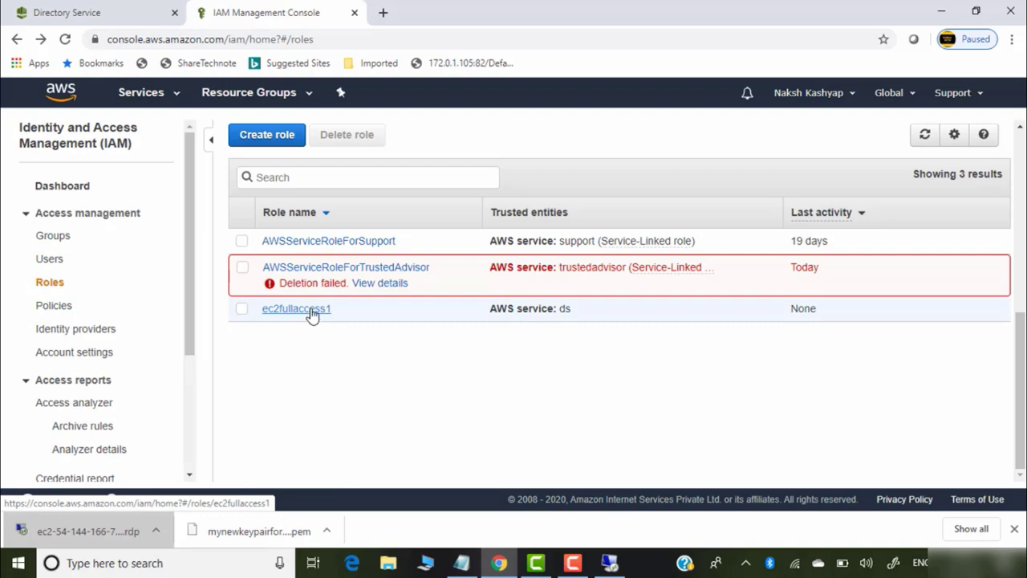
Start another Directory Service role and attach the Billing policy to it
{"action": "left_click", "coordinate": [273, 137]}
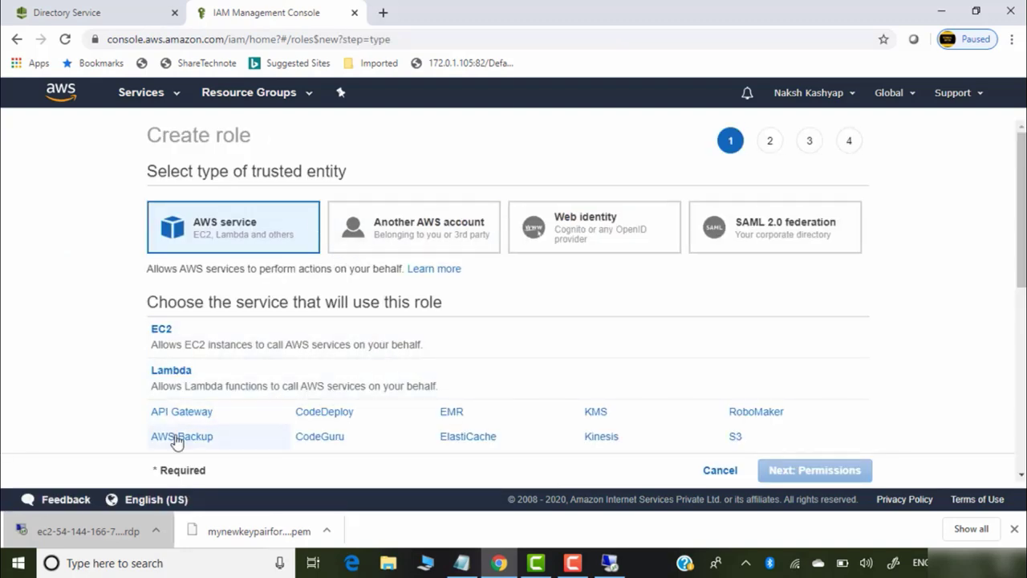
{"action": "scroll", "coordinate": [725, 276], "scroll_direction": "down", "scroll_amount": 3}
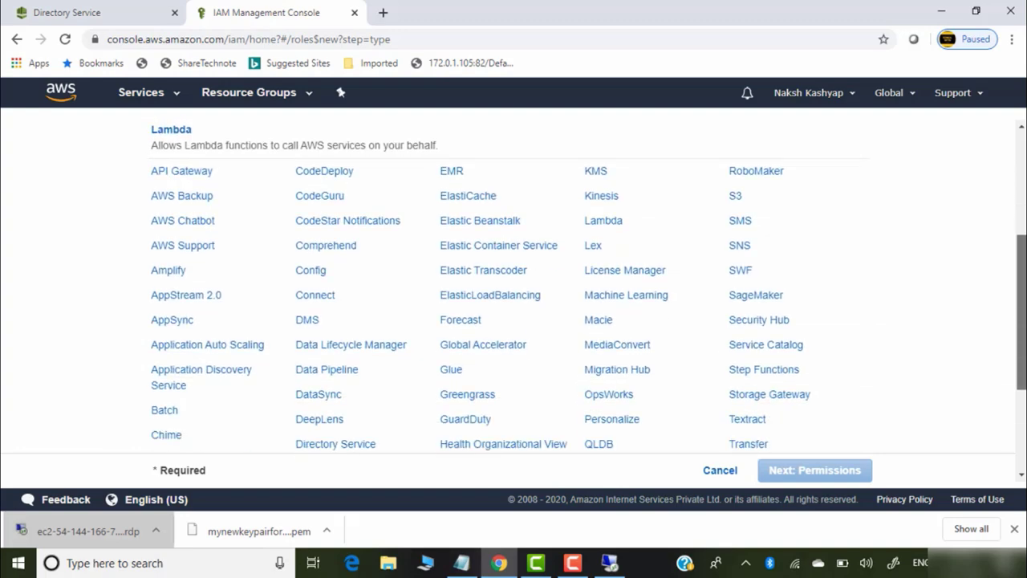
{"action": "left_click", "coordinate": [349, 443]}
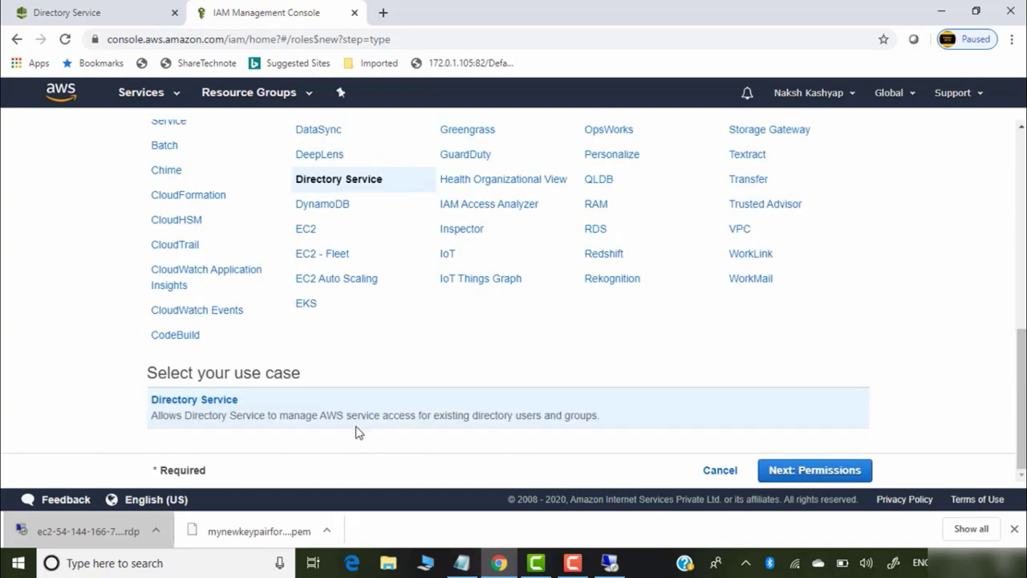
{"action": "left_click", "coordinate": [823, 470]}
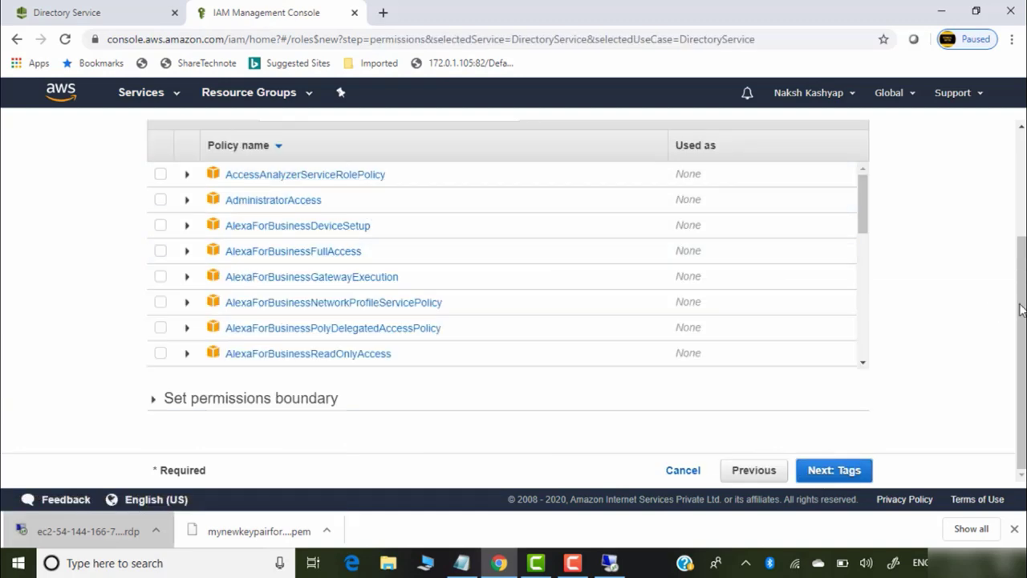
{"action": "scroll", "coordinate": [340, 303], "scroll_direction": "up", "scroll_amount": 1}
{"action": "left_click", "coordinate": [367, 272]}
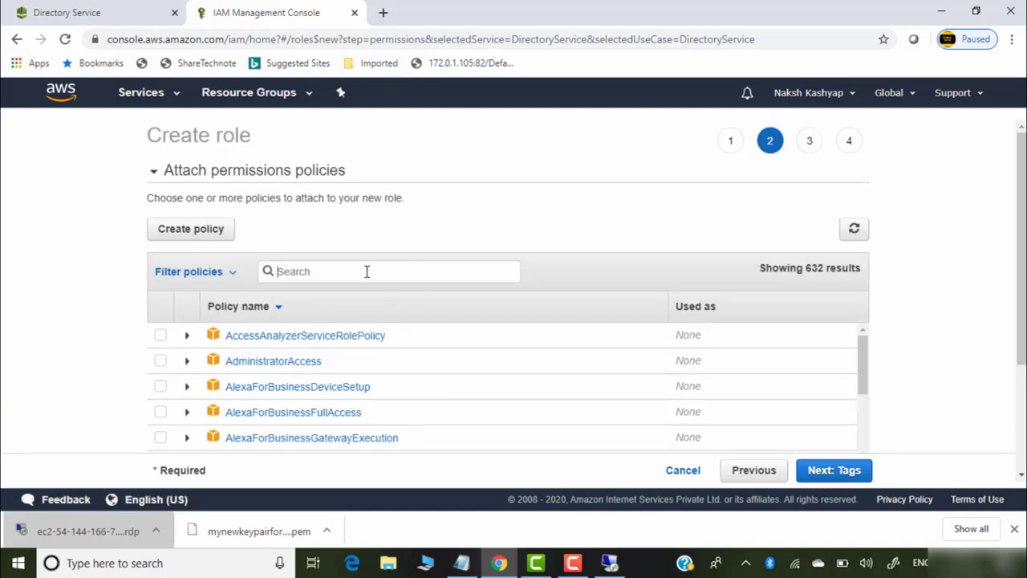
{"action": "type", "text": "illing"}
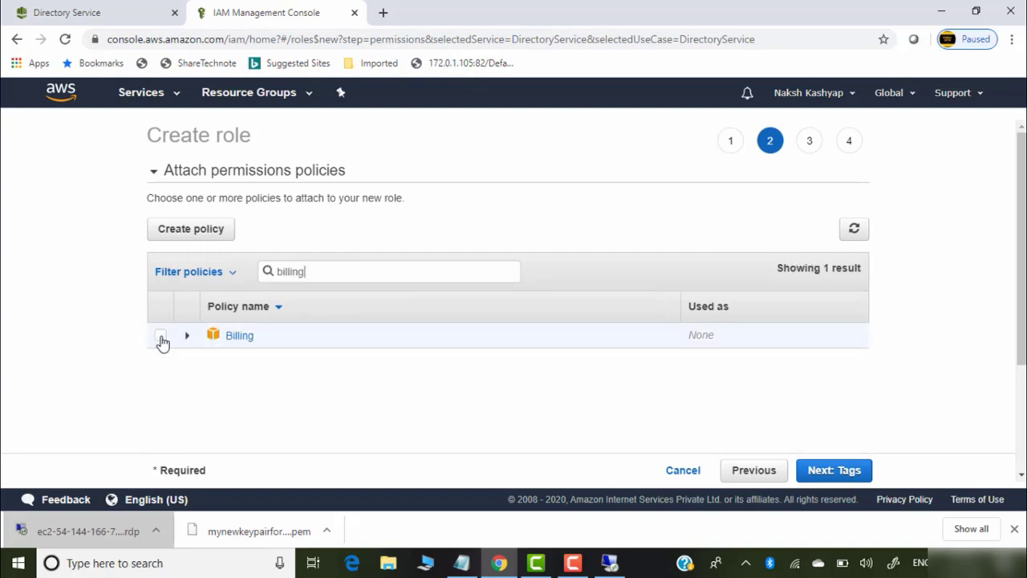
{"action": "left_click", "coordinate": [161, 335]}
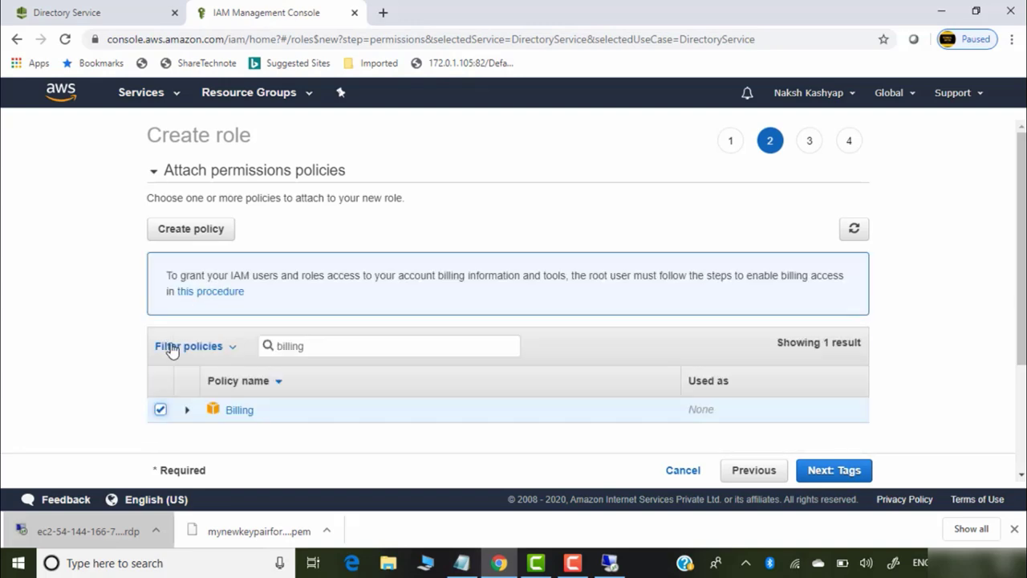
{"action": "left_click", "coordinate": [848, 470]}
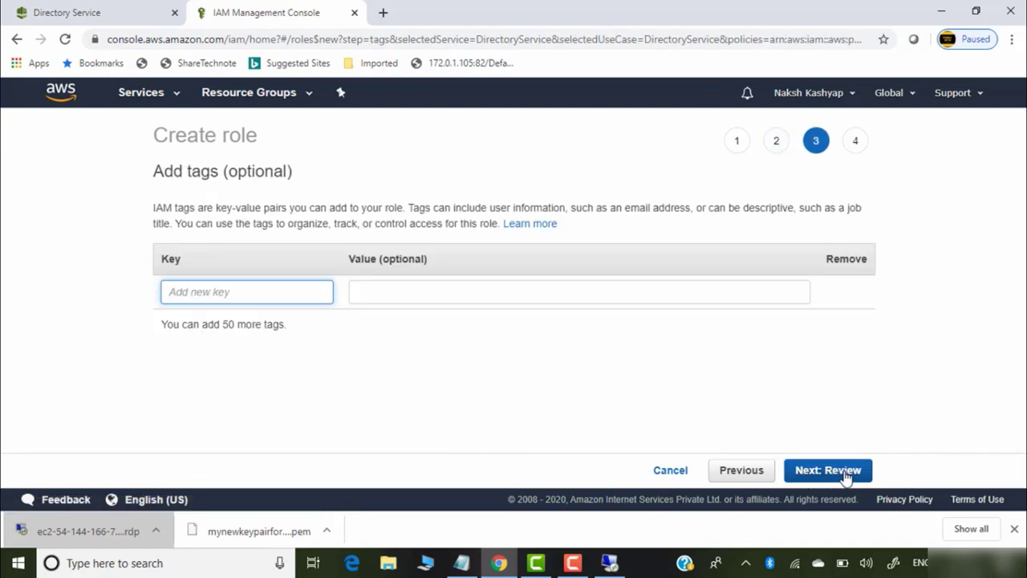
Skip tags, name the role billinguser, and create it
{"action": "left_click", "coordinate": [855, 475]}
{"action": "left_click", "coordinate": [486, 226]}
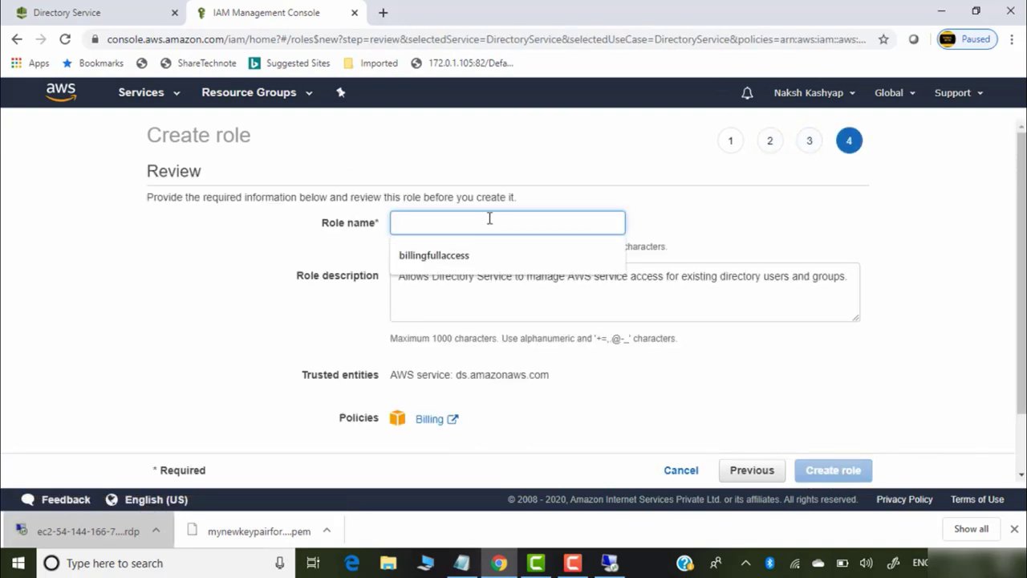
{"action": "type", "text": "billing"}
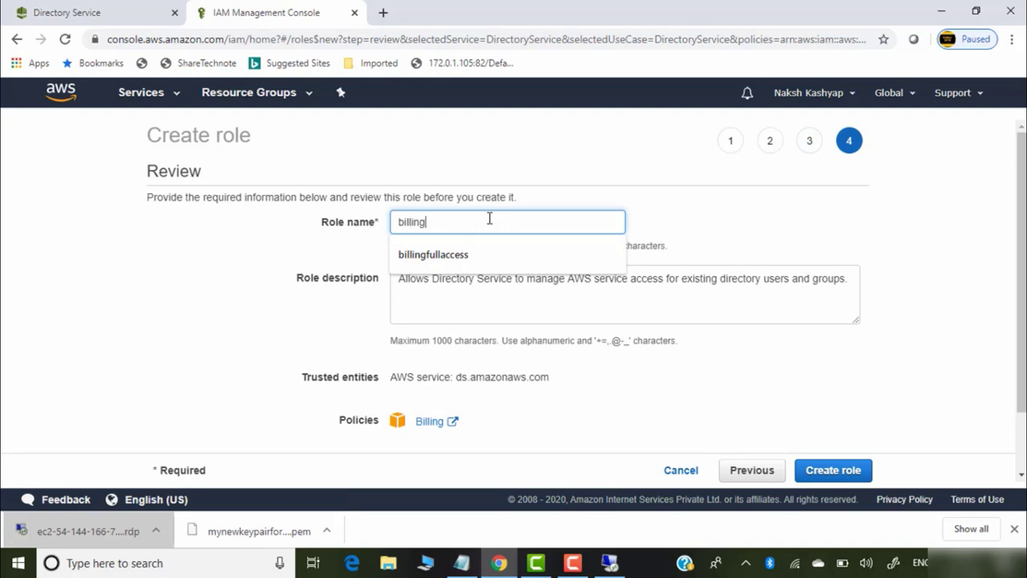
{"action": "type", "text": "user"}
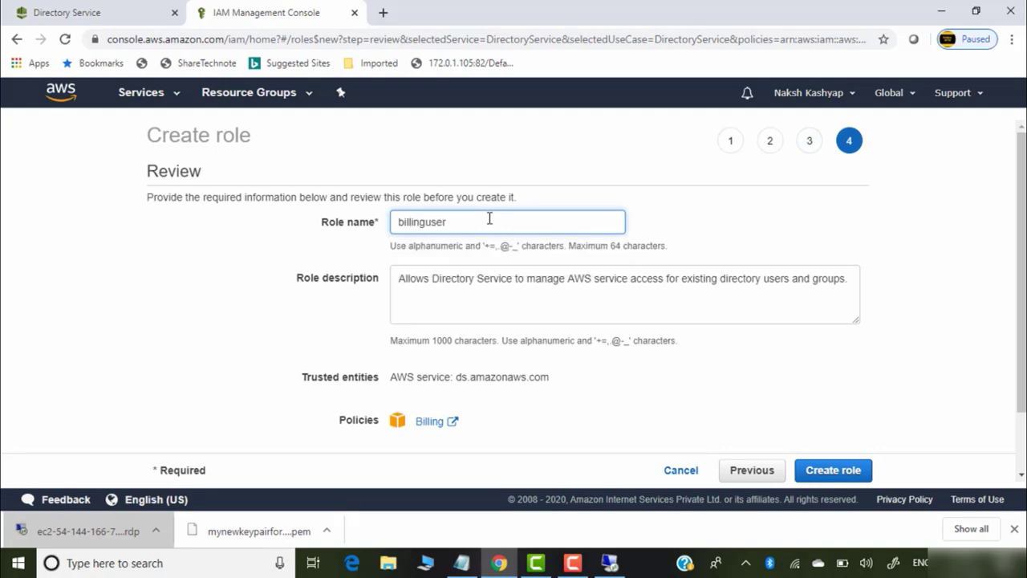
{"action": "left_click", "coordinate": [827, 469]}
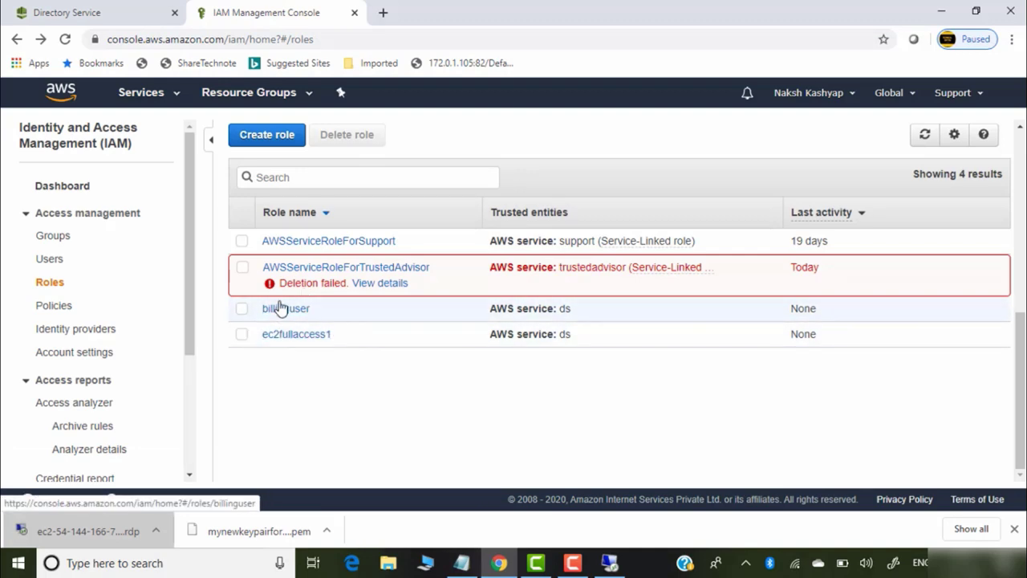
Return to Directory Service and open guftgu.in's details at the Application access URL section
{"action": "scroll", "coordinate": [289, 332], "scroll_direction": "up", "scroll_amount": 4}
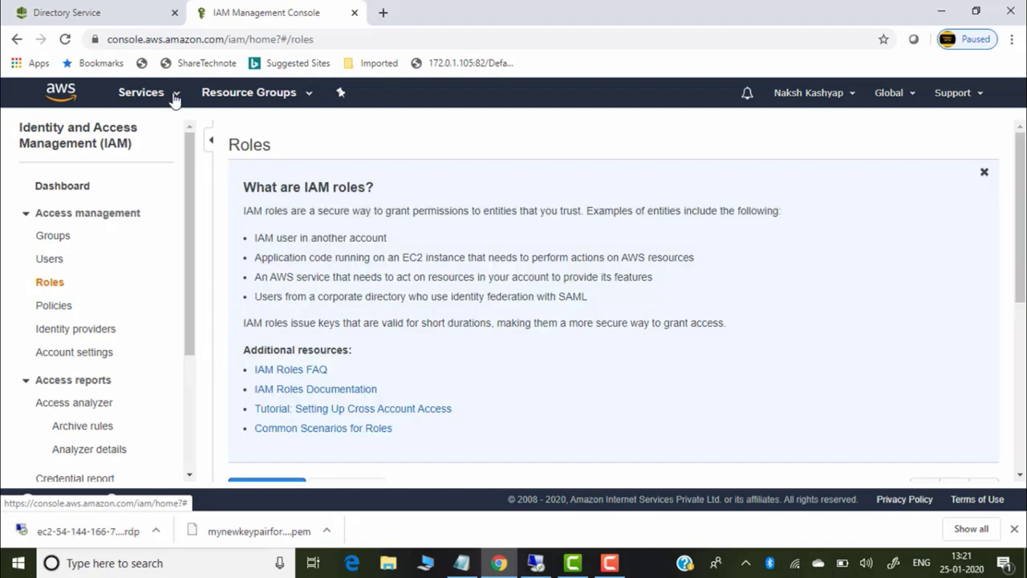
{"action": "left_click", "coordinate": [175, 98]}
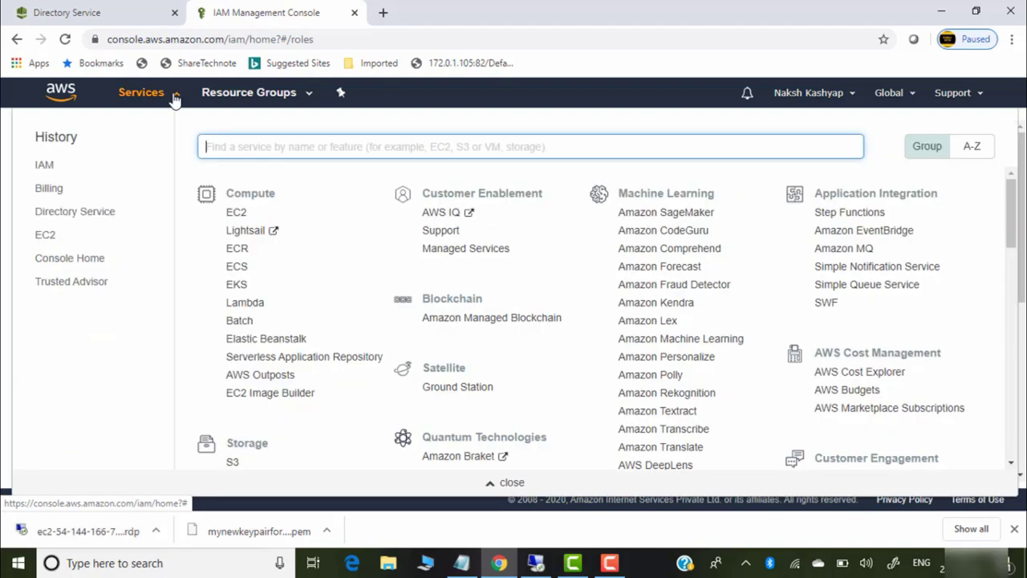
{"action": "left_click", "coordinate": [85, 220]}
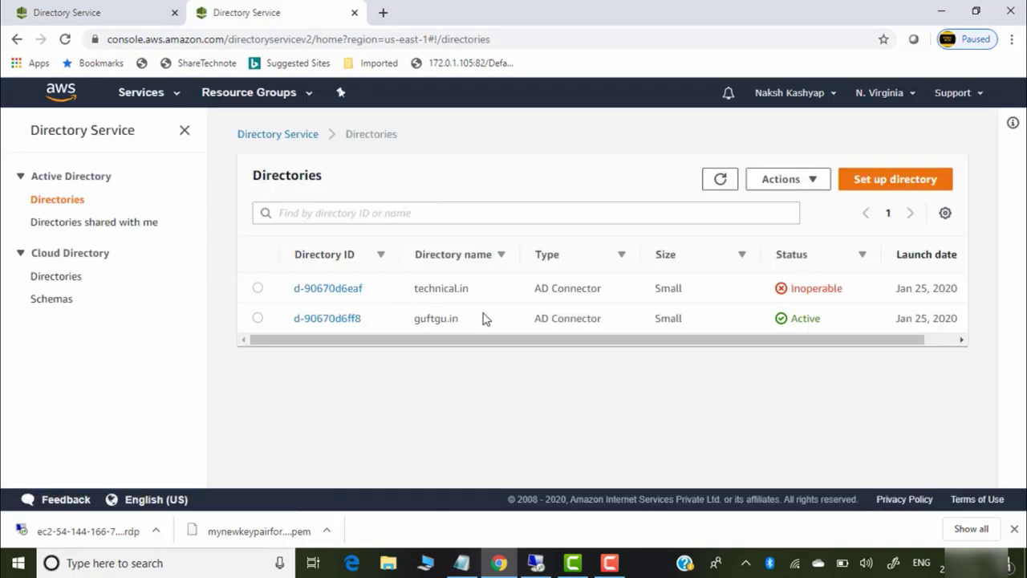
{"action": "left_click", "coordinate": [257, 318]}
{"action": "left_click", "coordinate": [330, 321]}
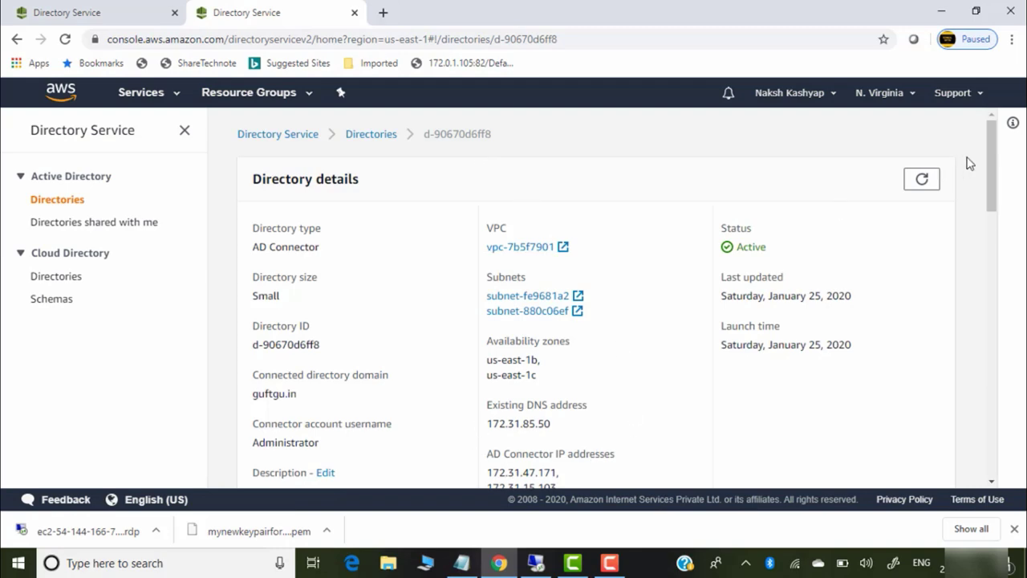
{"action": "left_click_drag", "start_coordinate": [995, 158], "coordinate": [981, 256]}
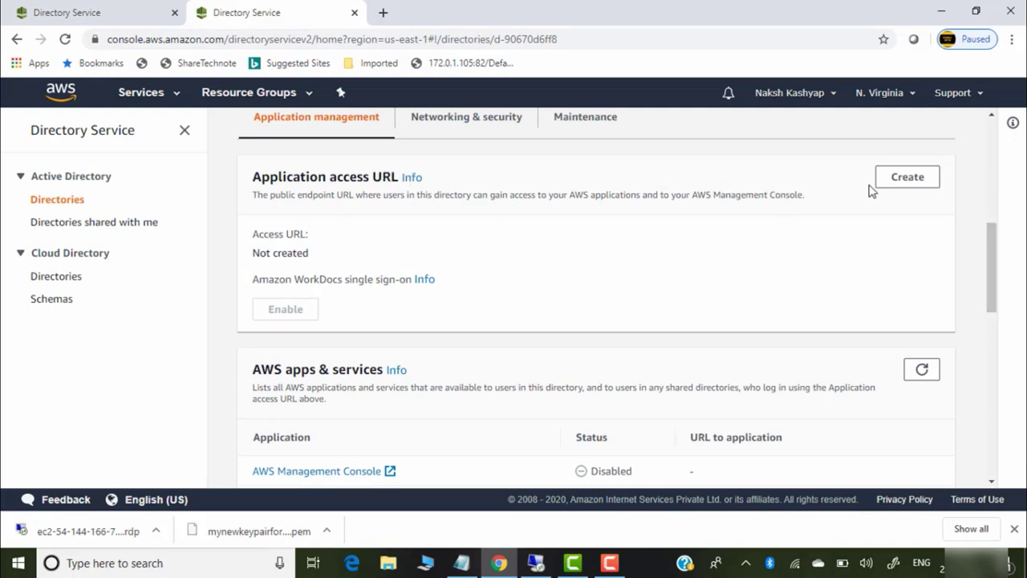
Create the application access URL with alias guftgu, giving guftgu.awsapps.com
{"action": "left_click", "coordinate": [918, 182]}
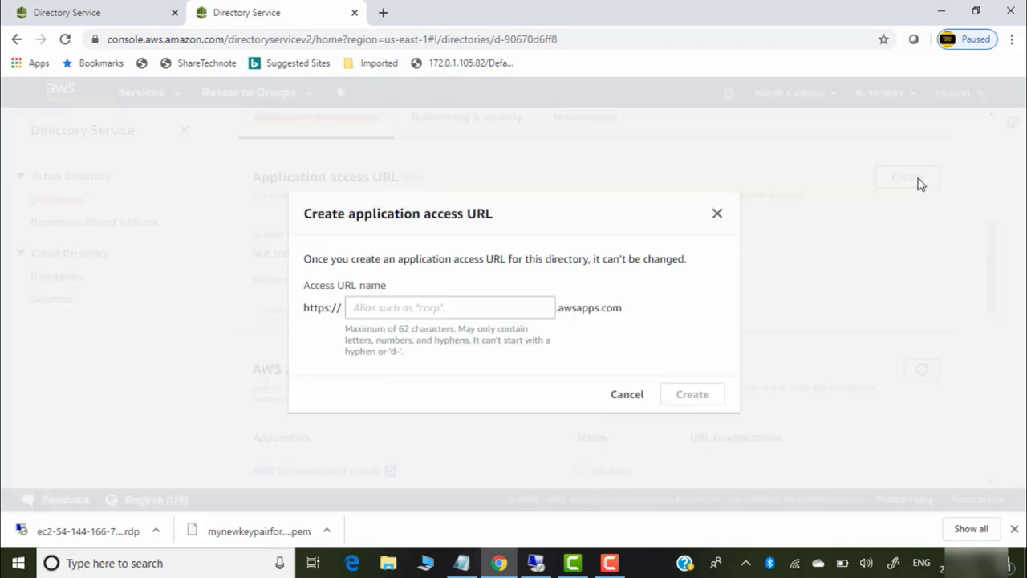
{"action": "left_click", "coordinate": [423, 310]}
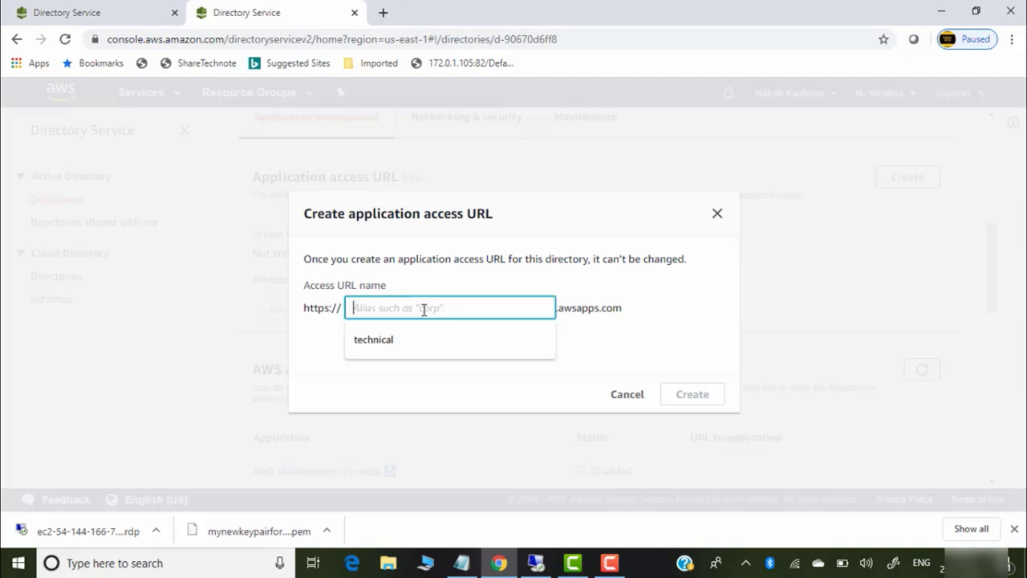
{"action": "type", "text": "guftgu"}
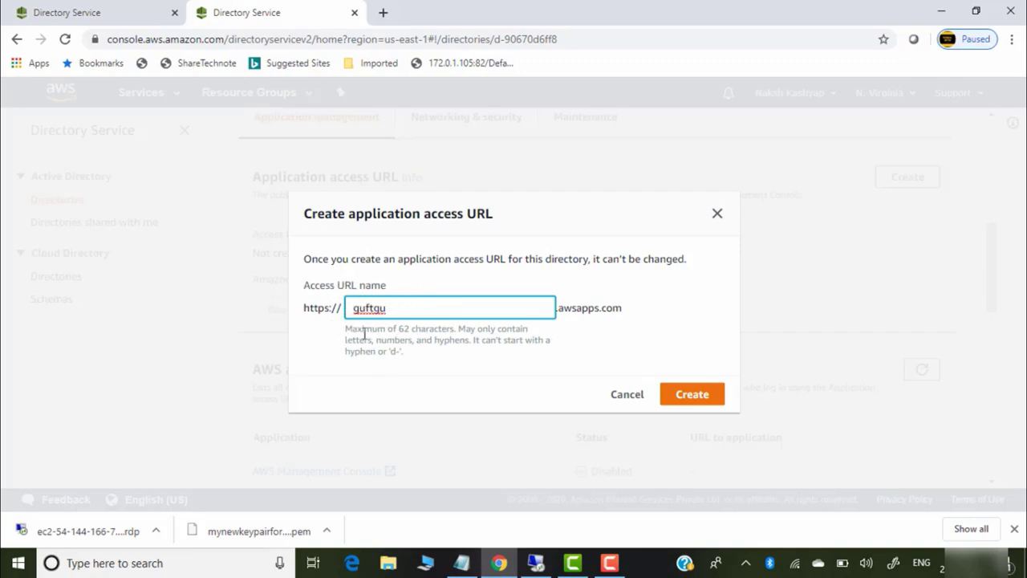
{"action": "left_click", "coordinate": [692, 395]}
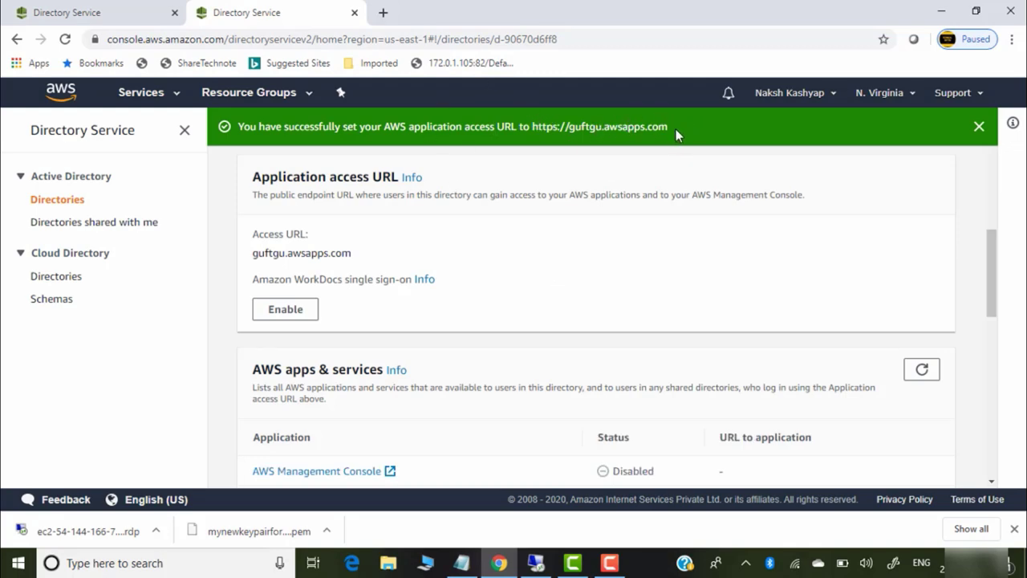
Enable the AWS Management Console application and view the billinguser and ec2fullaccess1 delegate roles
{"action": "scroll", "coordinate": [631, 262], "scroll_direction": "down", "scroll_amount": 2}
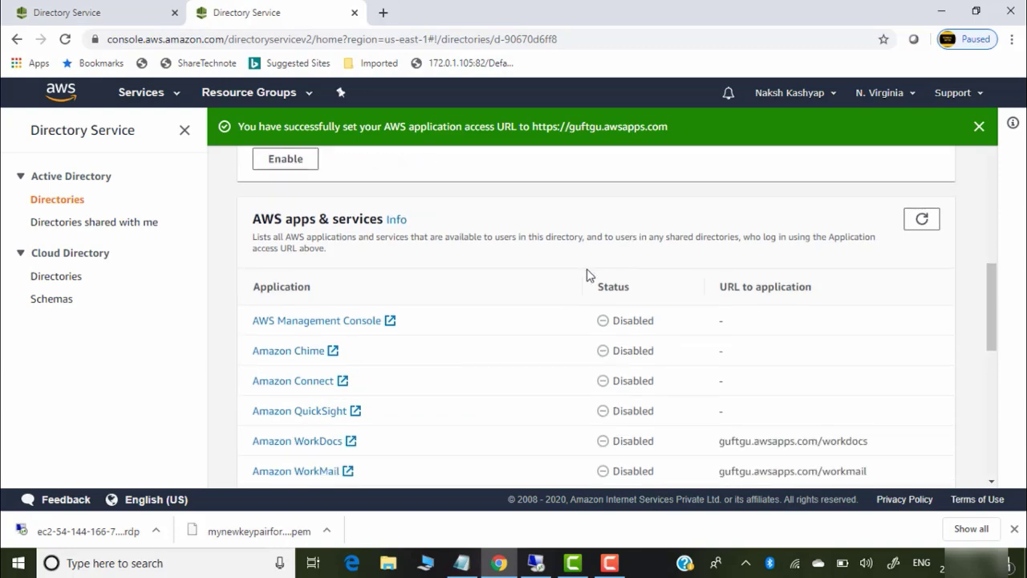
{"action": "scroll", "coordinate": [727, 290], "scroll_direction": "up", "scroll_amount": 2}
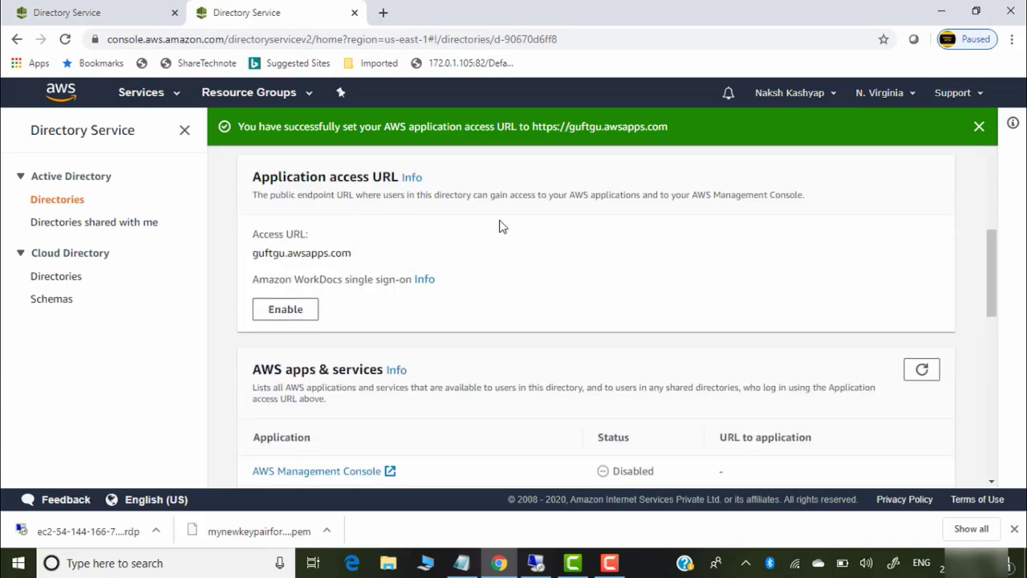
{"action": "scroll", "coordinate": [483, 286], "scroll_direction": "down", "scroll_amount": 2}
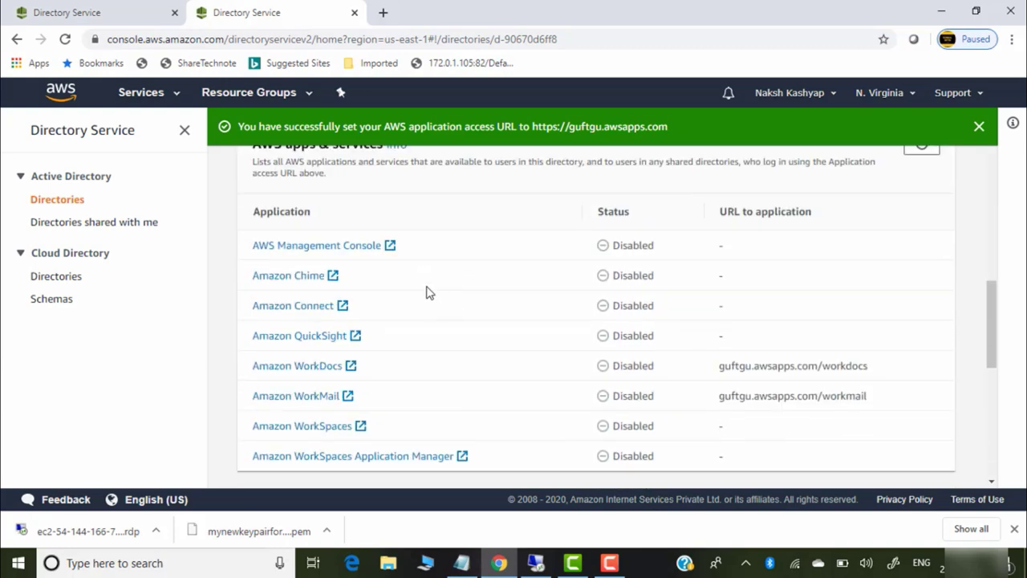
{"action": "scroll", "coordinate": [892, 302], "scroll_direction": "down", "scroll_amount": 3}
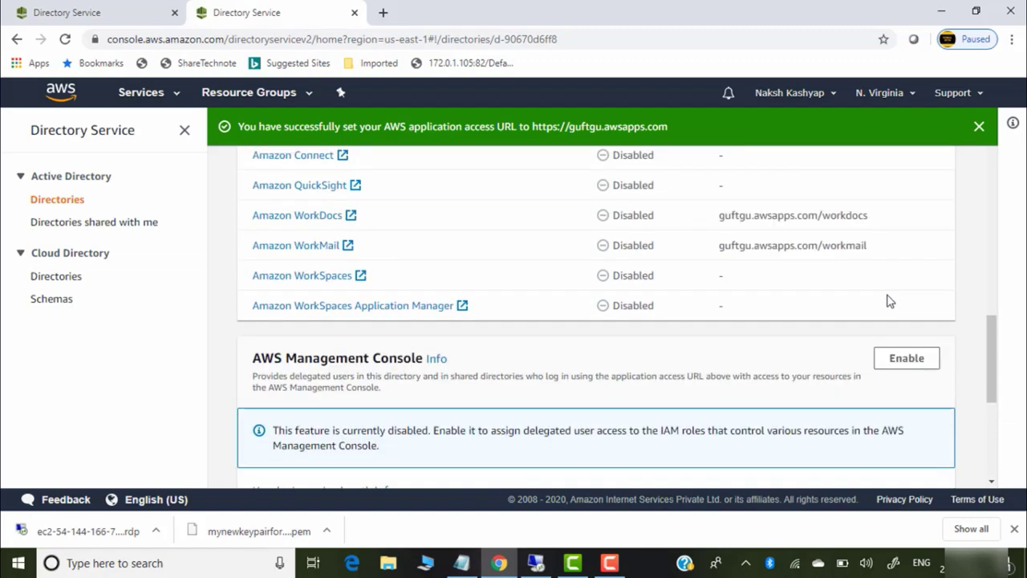
{"action": "scroll", "coordinate": [762, 280], "scroll_direction": "up", "scroll_amount": 3}
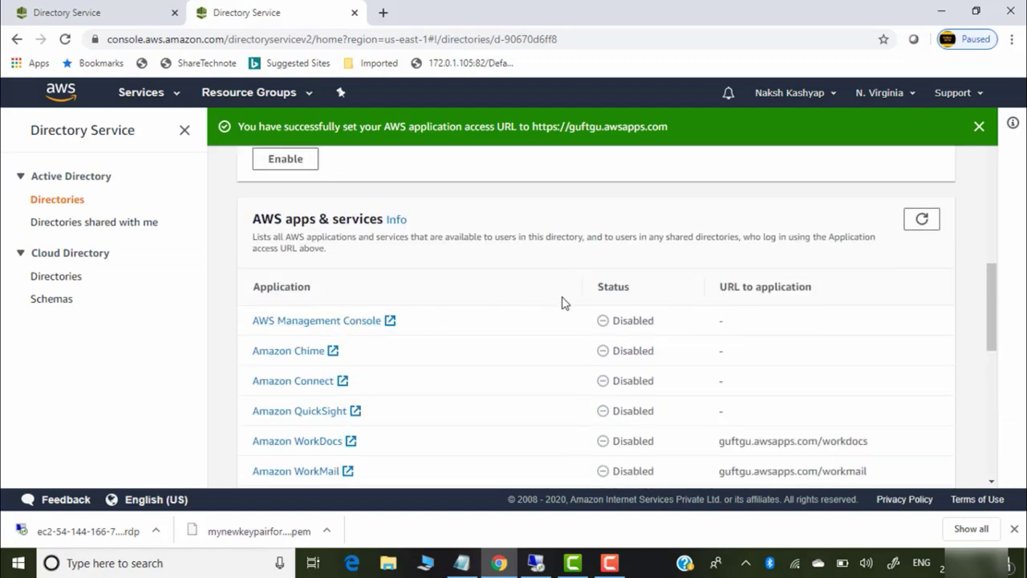
{"action": "scroll", "coordinate": [559, 300], "scroll_direction": "down", "scroll_amount": 4}
{"action": "scroll", "coordinate": [559, 298], "scroll_direction": "down", "scroll_amount": 1}
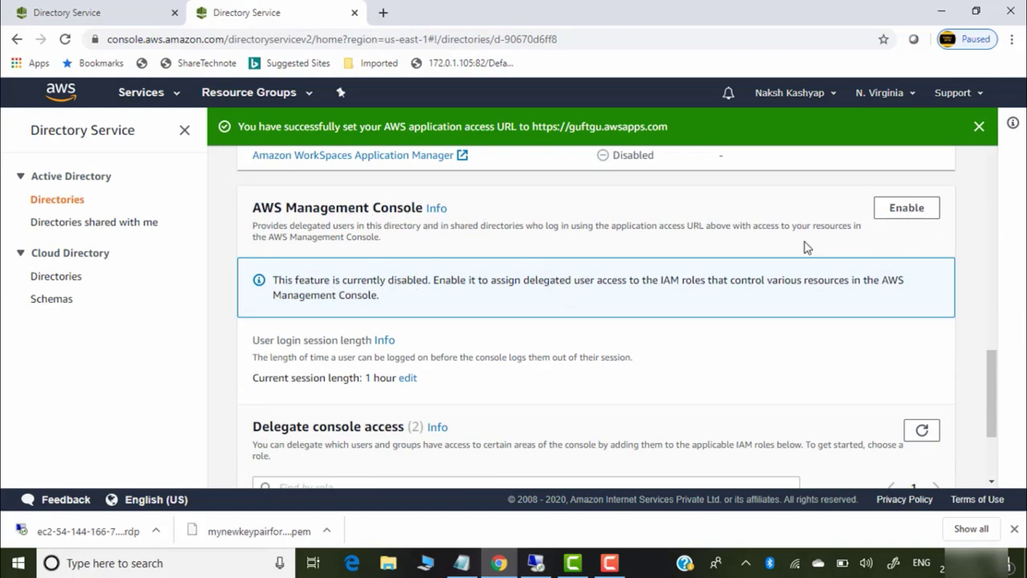
{"action": "left_click", "coordinate": [923, 213]}
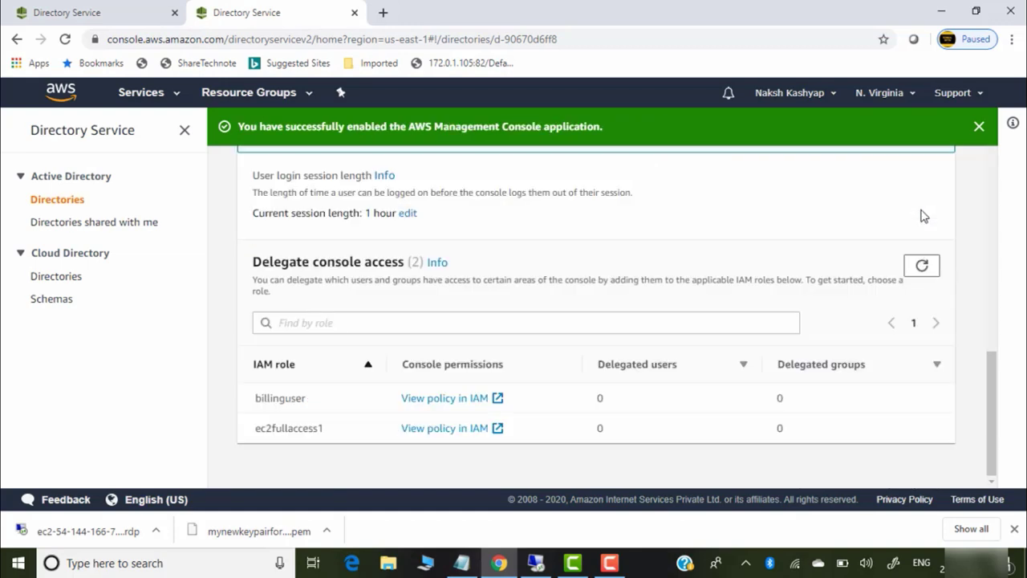
{"action": "scroll", "coordinate": [919, 217], "scroll_direction": "up", "scroll_amount": 1}
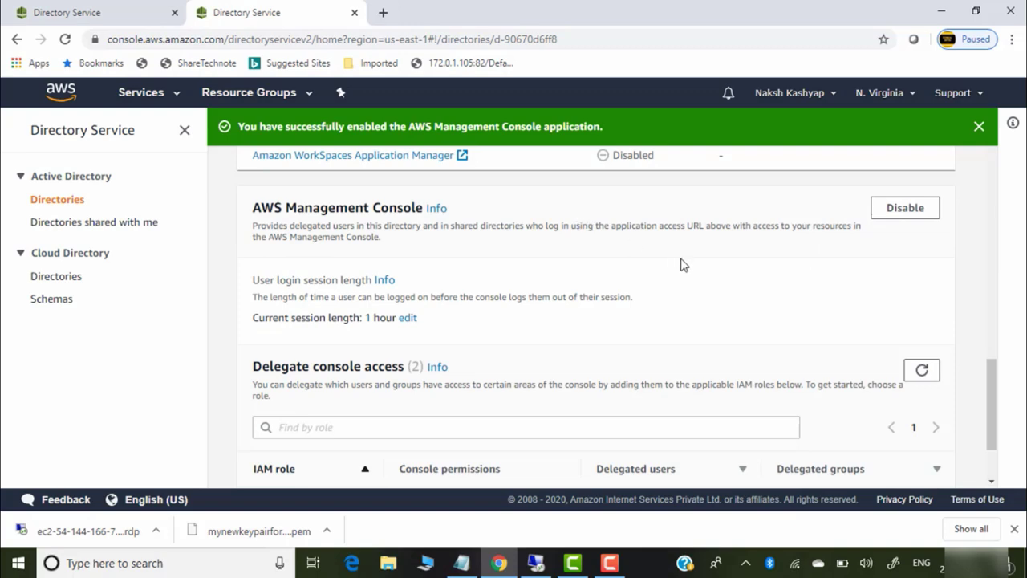
{"action": "scroll", "coordinate": [681, 264], "scroll_direction": "down", "scroll_amount": 1}
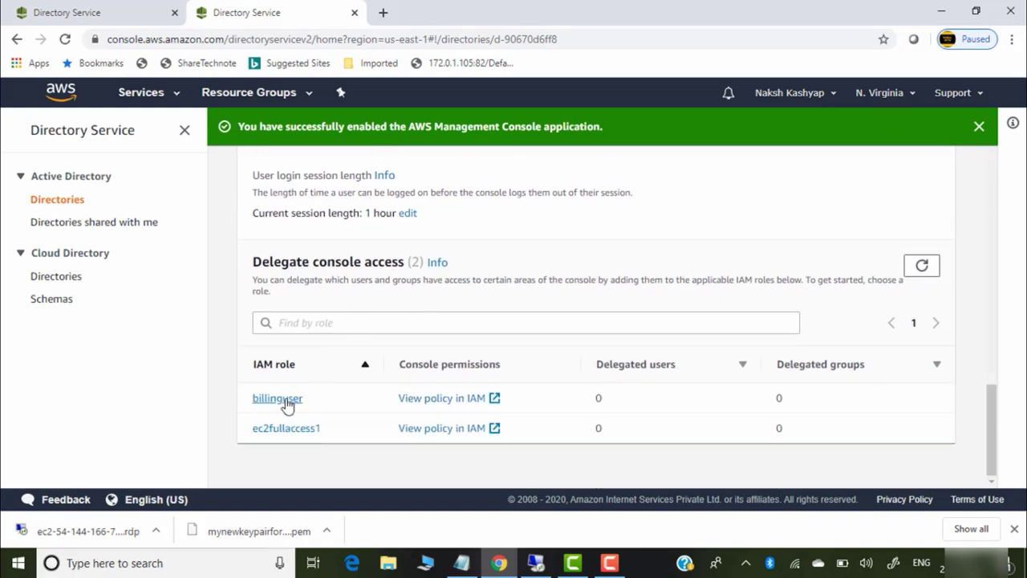
Add the directory user found by searching 'm' to the billinguser role
{"action": "left_click", "coordinate": [284, 400]}
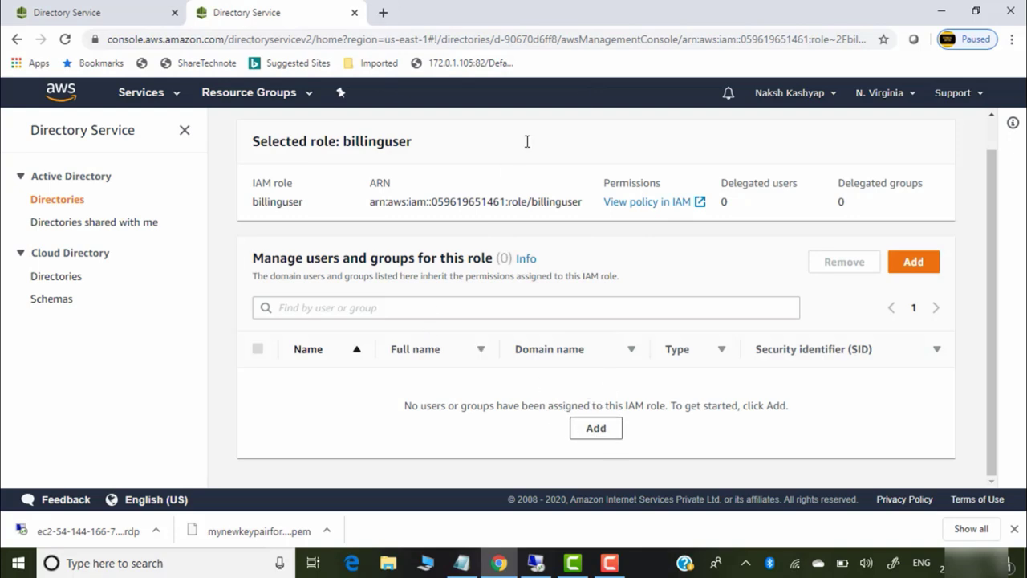
{"action": "left_click", "coordinate": [602, 431]}
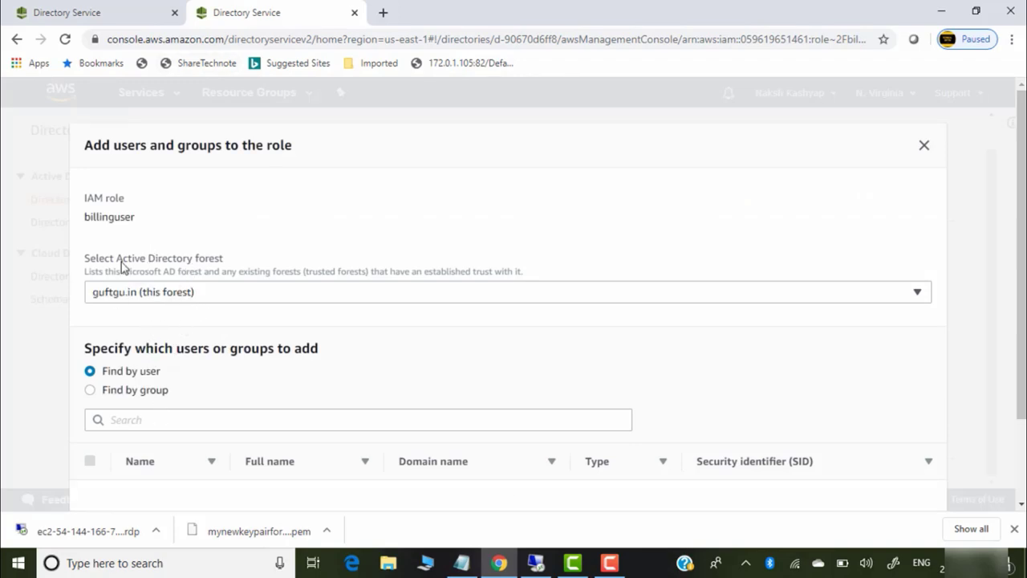
{"action": "left_click", "coordinate": [135, 420]}
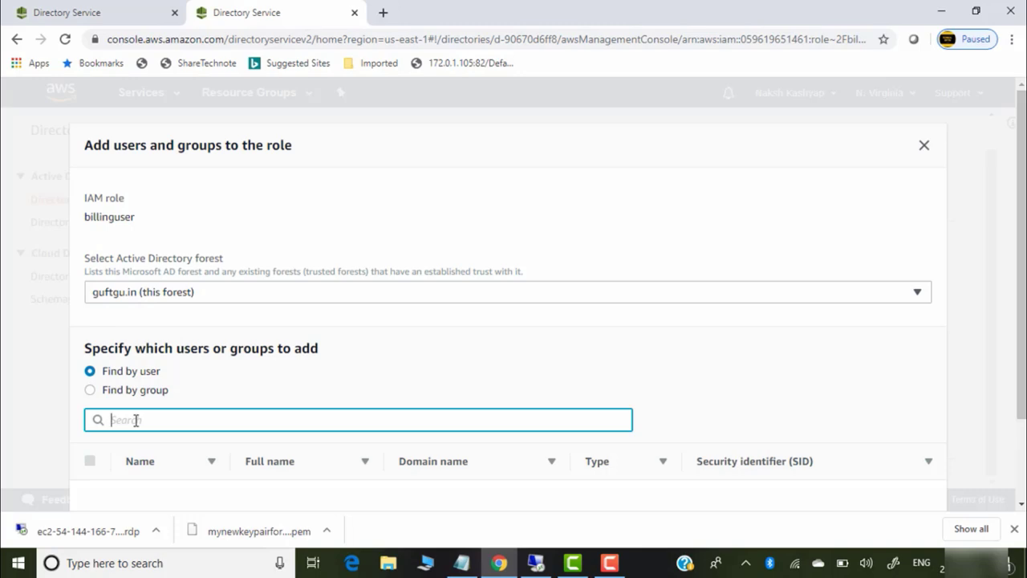
{"action": "type", "text": "m"}
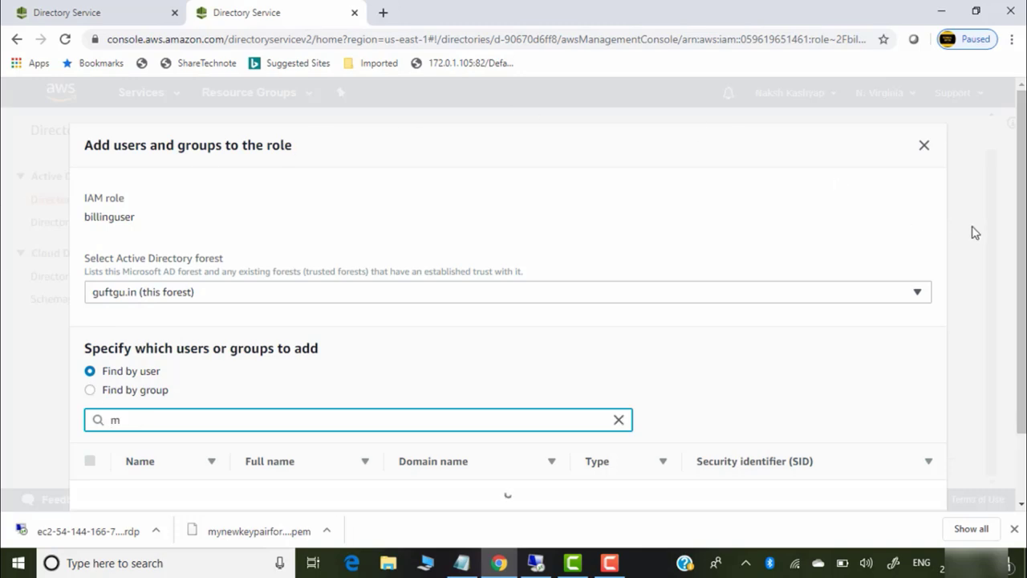
{"action": "scroll", "coordinate": [1020, 241], "scroll_direction": "down", "scroll_amount": 1}
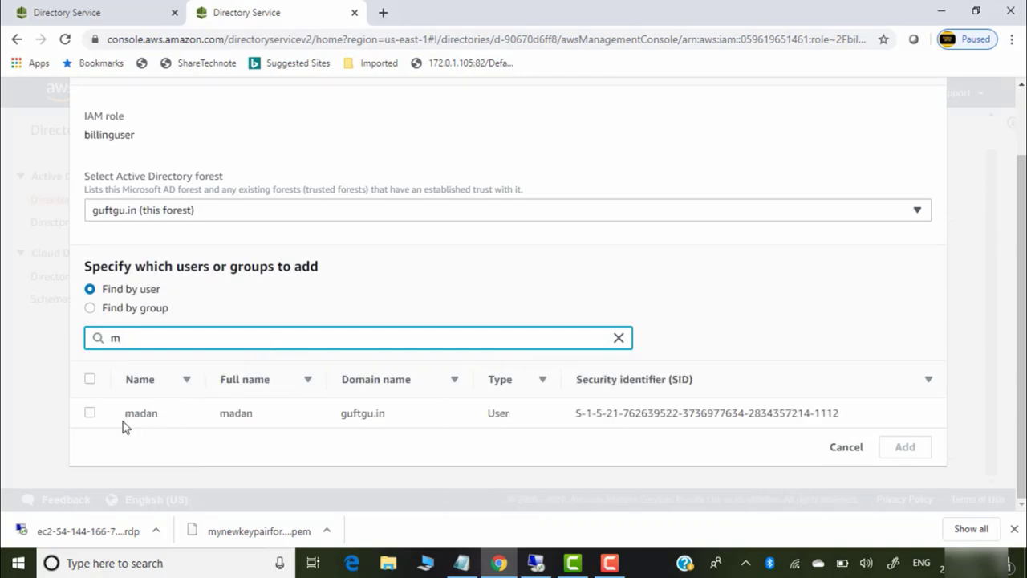
{"action": "left_click", "coordinate": [90, 413]}
{"action": "left_click", "coordinate": [898, 451]}
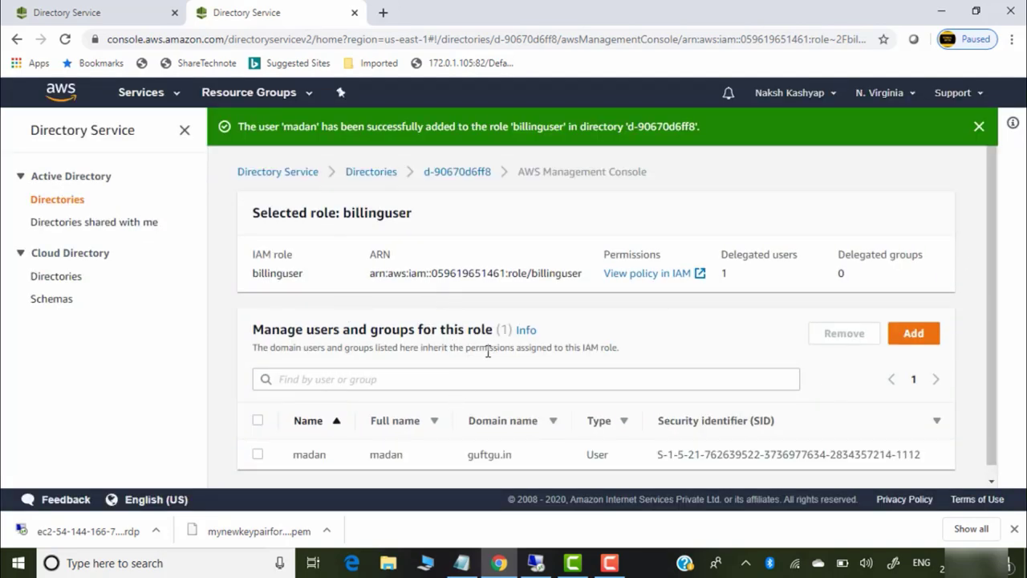
{"action": "scroll", "coordinate": [488, 351], "scroll_direction": "down", "scroll_amount": 1}
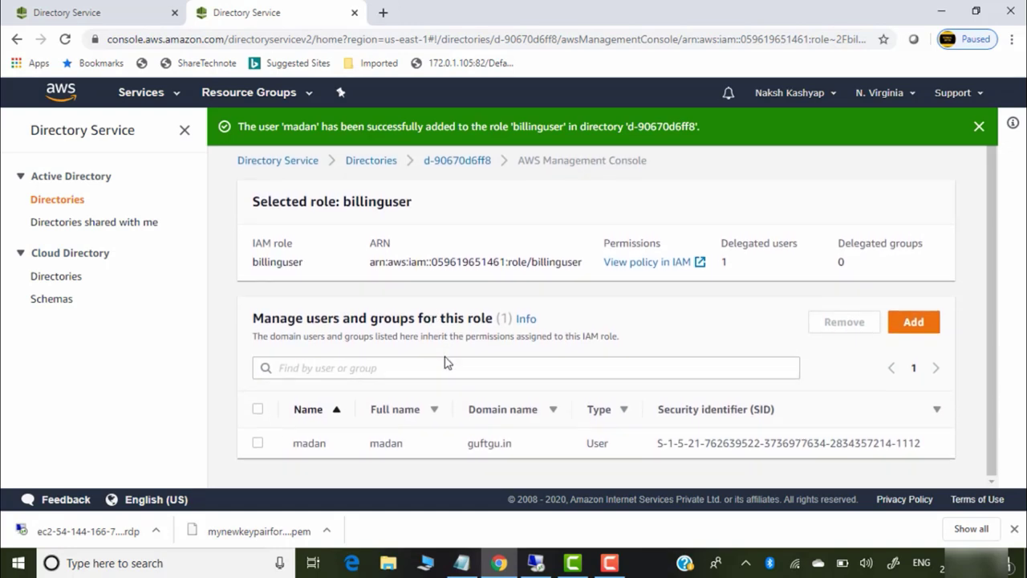
{"action": "scroll", "coordinate": [472, 249], "scroll_direction": "up", "scroll_amount": 1}
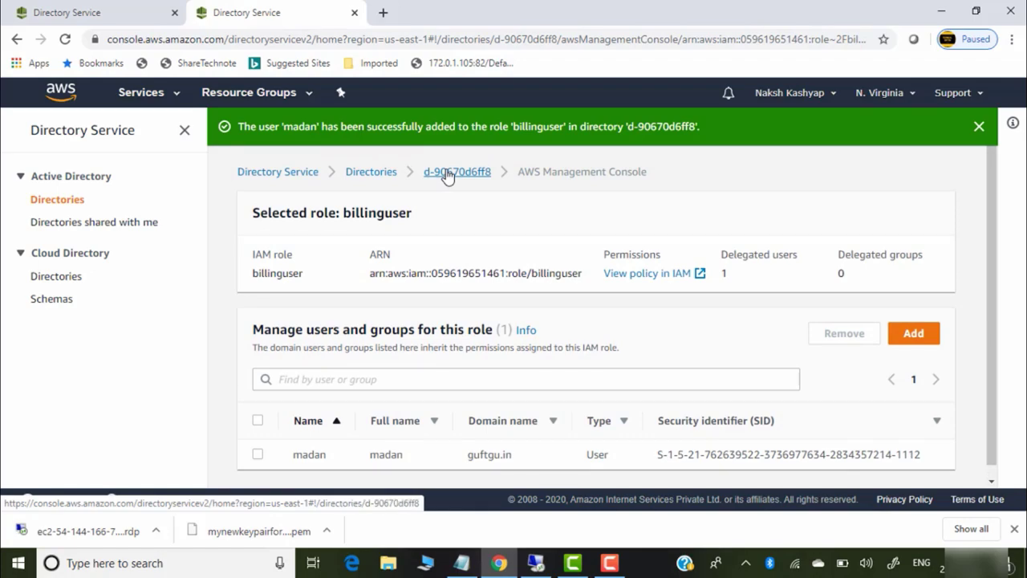
Go back to directory d-90670d6ff8 and check billinguser shows 1 delegated user
{"action": "left_click", "coordinate": [448, 172]}
{"action": "scroll", "coordinate": [548, 423], "scroll_direction": "down", "scroll_amount": 8}
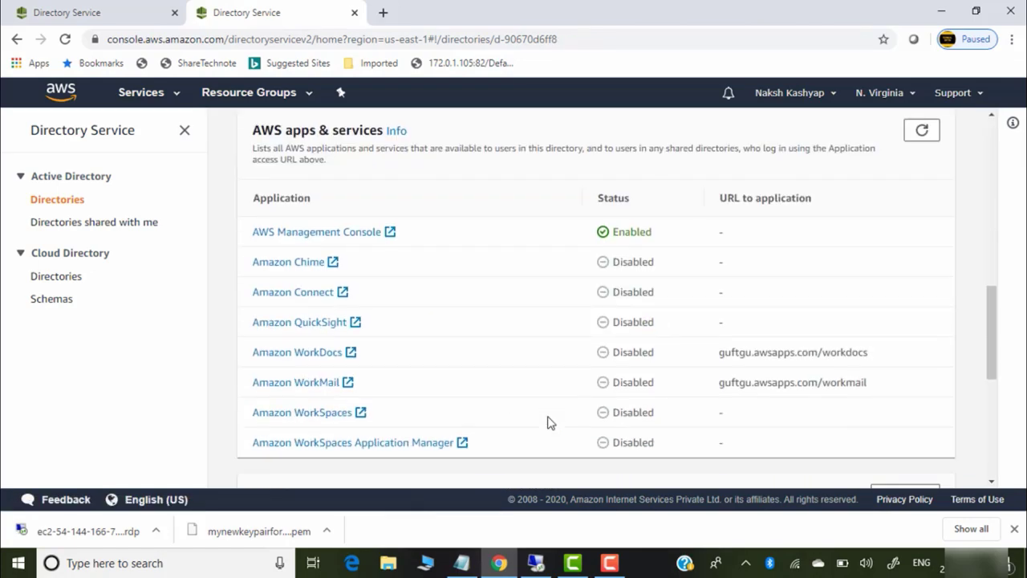
{"action": "scroll", "coordinate": [549, 422], "scroll_direction": "down", "scroll_amount": 5}
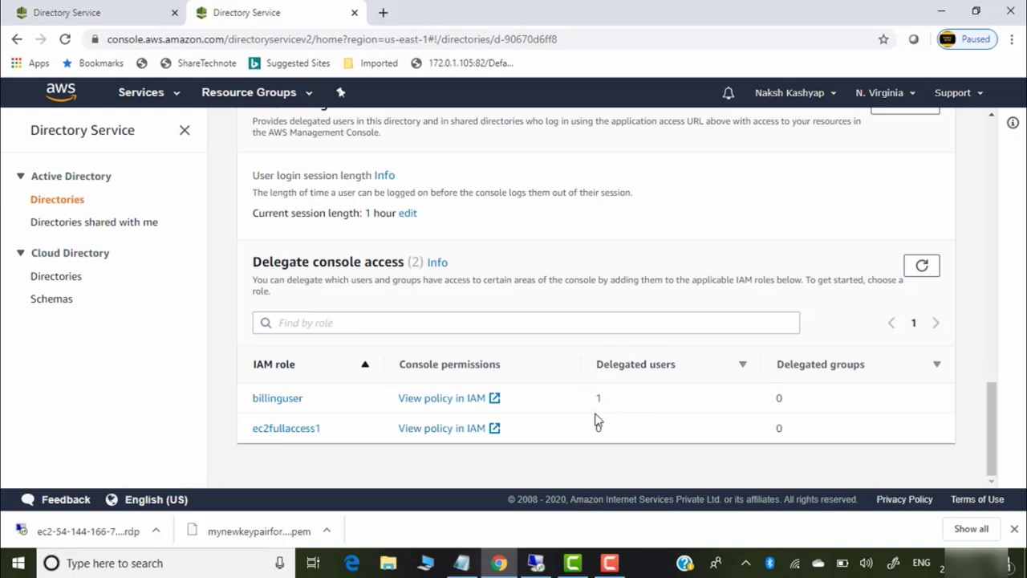
Add the matching guftgu.in directory user to the ec2fullaccess1 role as its delegated user
{"action": "left_click", "coordinate": [287, 428]}
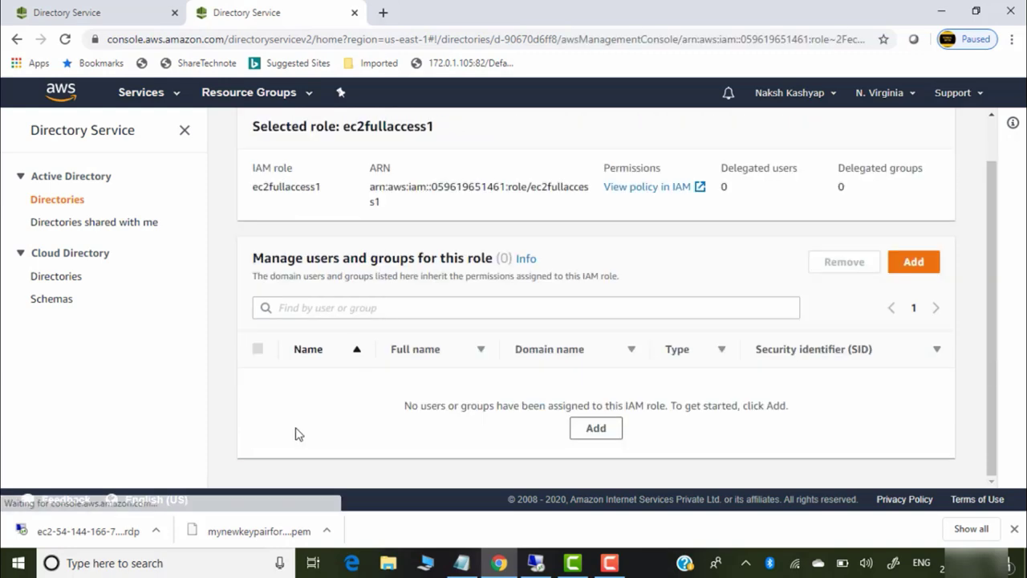
{"action": "left_click", "coordinate": [596, 431]}
{"action": "left_click", "coordinate": [186, 418]}
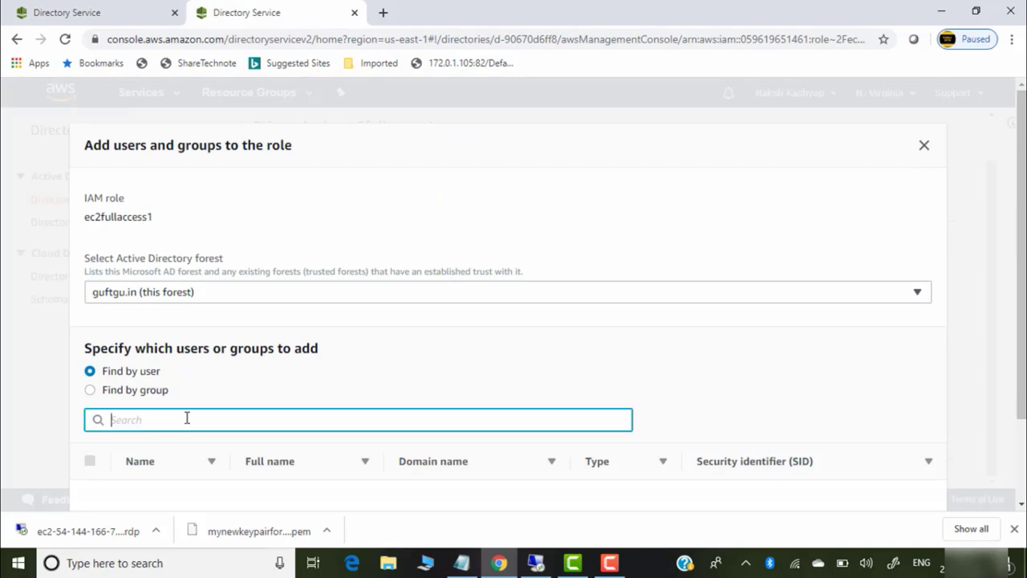
{"action": "type", "text": "vi"}
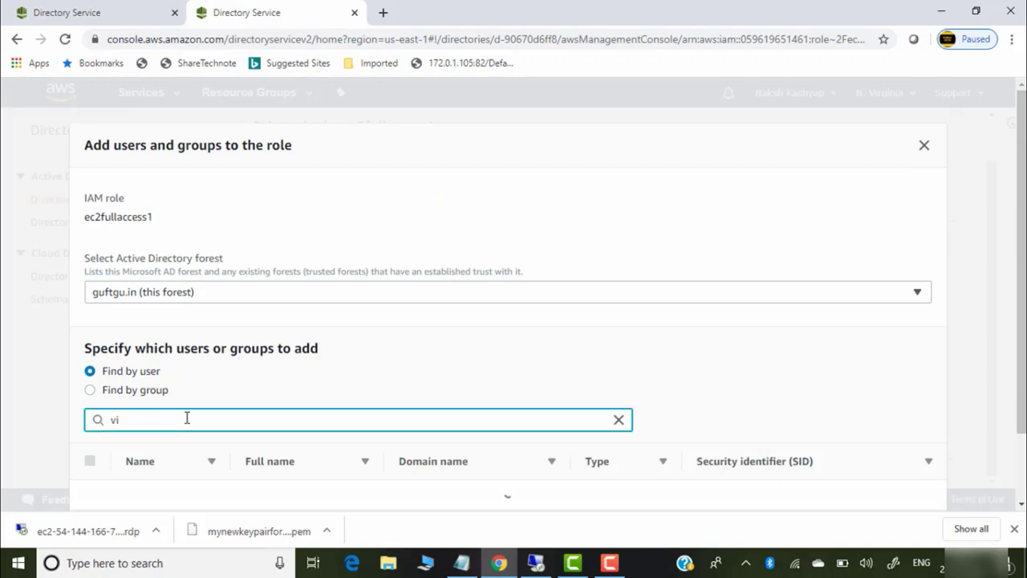
{"action": "scroll", "coordinate": [1020, 193], "scroll_direction": "down", "scroll_amount": 1}
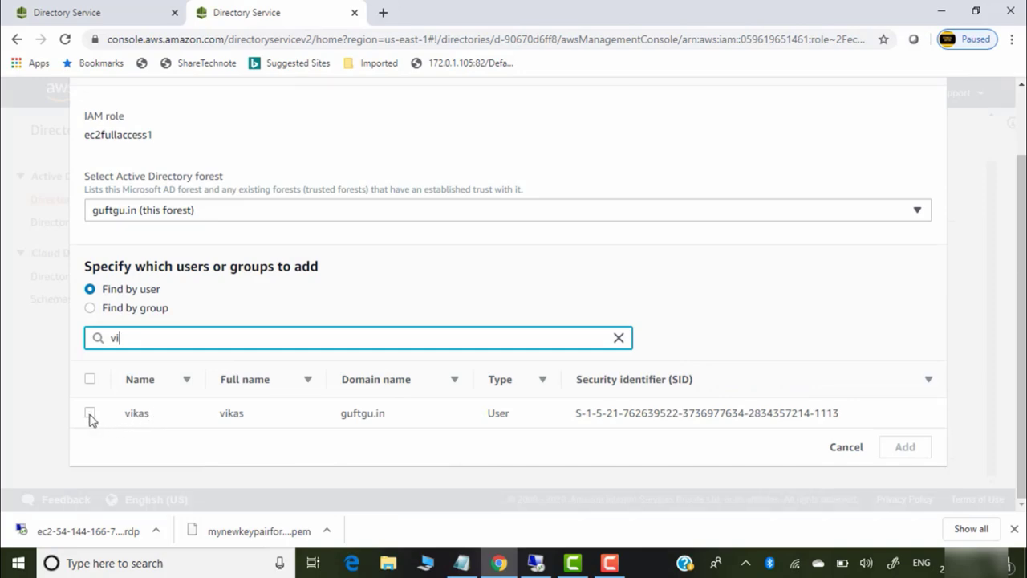
{"action": "left_click", "coordinate": [91, 415]}
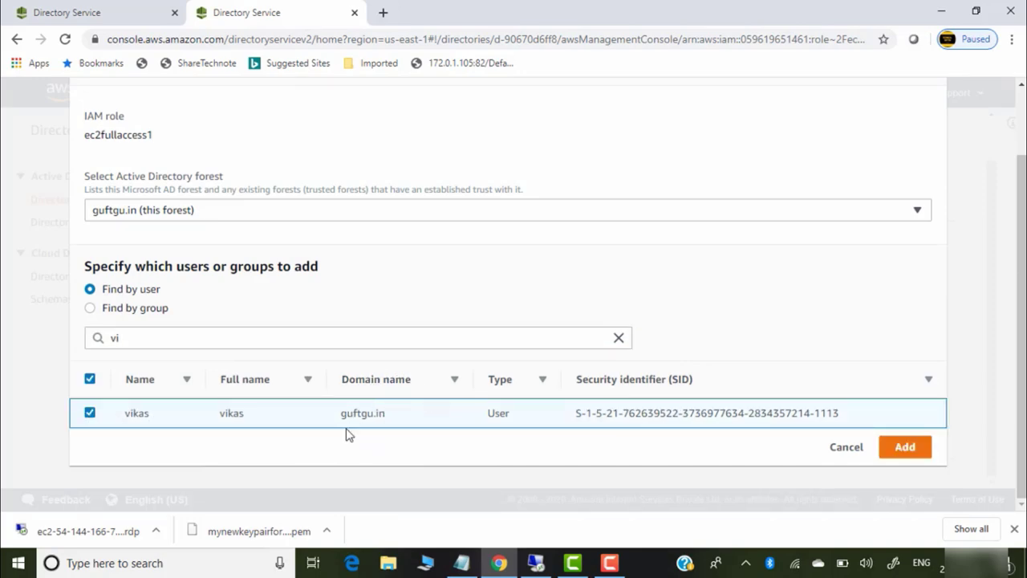
{"action": "left_click", "coordinate": [910, 449]}
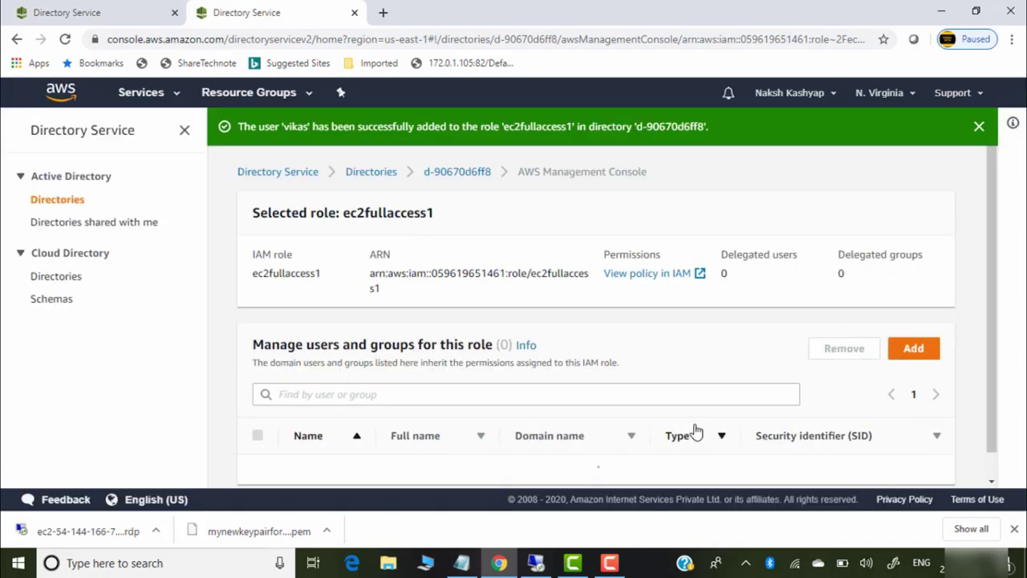
{"action": "scroll", "coordinate": [995, 269], "scroll_direction": "down", "scroll_amount": 1}
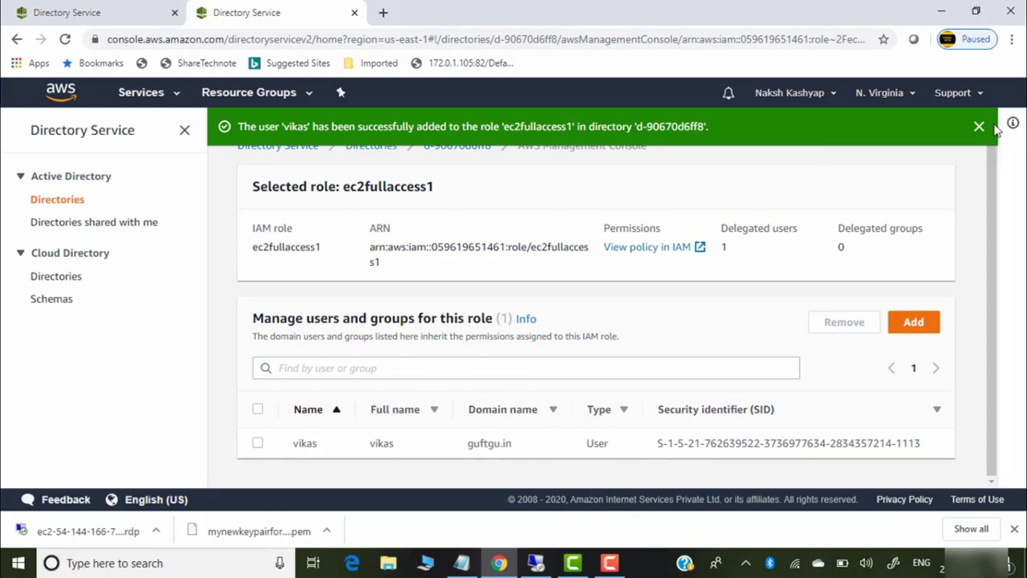
{"action": "scroll", "coordinate": [995, 228], "scroll_direction": "up", "scroll_amount": 1}
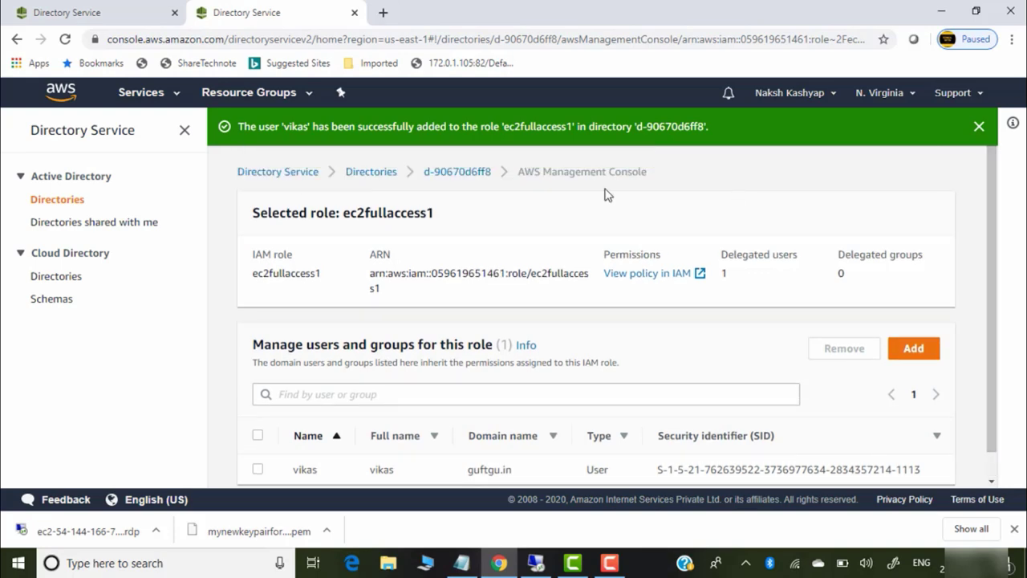
Open directory d-90670d6ff8 and copy its application access URL guftgu.awsapps.com
{"action": "left_click", "coordinate": [385, 176]}
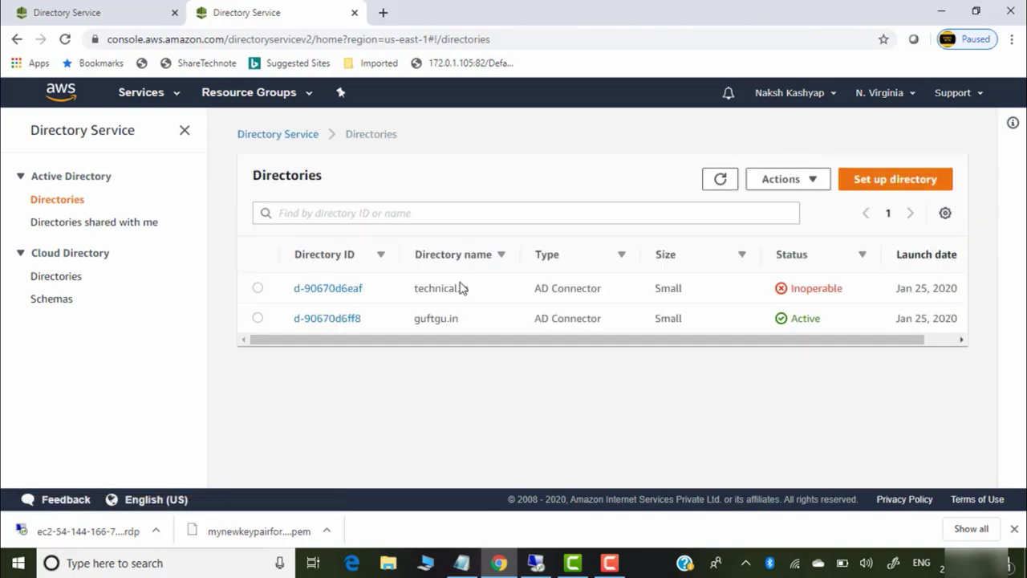
{"action": "left_click", "coordinate": [329, 319]}
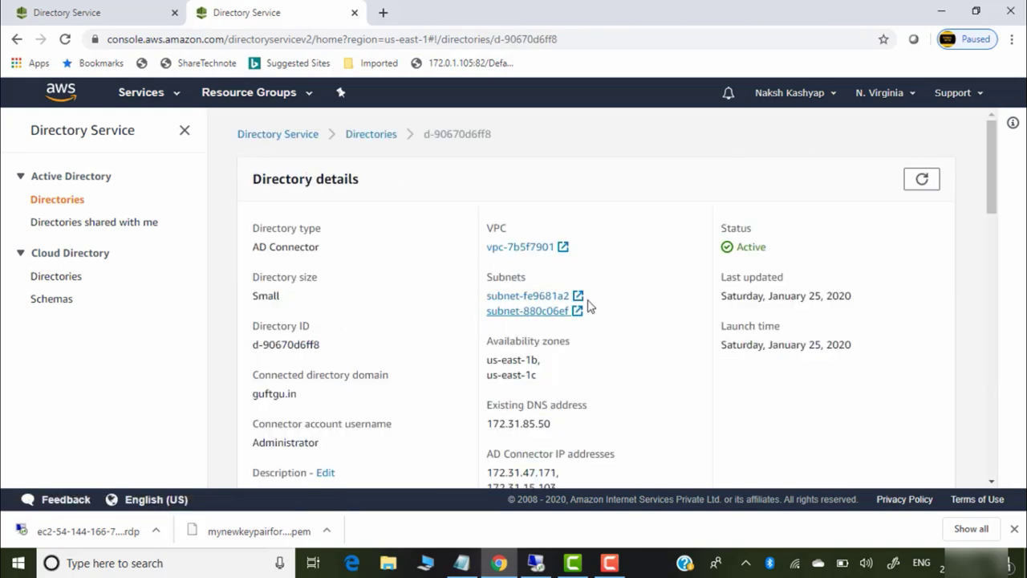
{"action": "scroll", "coordinate": [641, 298], "scroll_direction": "down", "scroll_amount": 1}
{"action": "scroll", "coordinate": [641, 299], "scroll_direction": "down", "scroll_amount": 4}
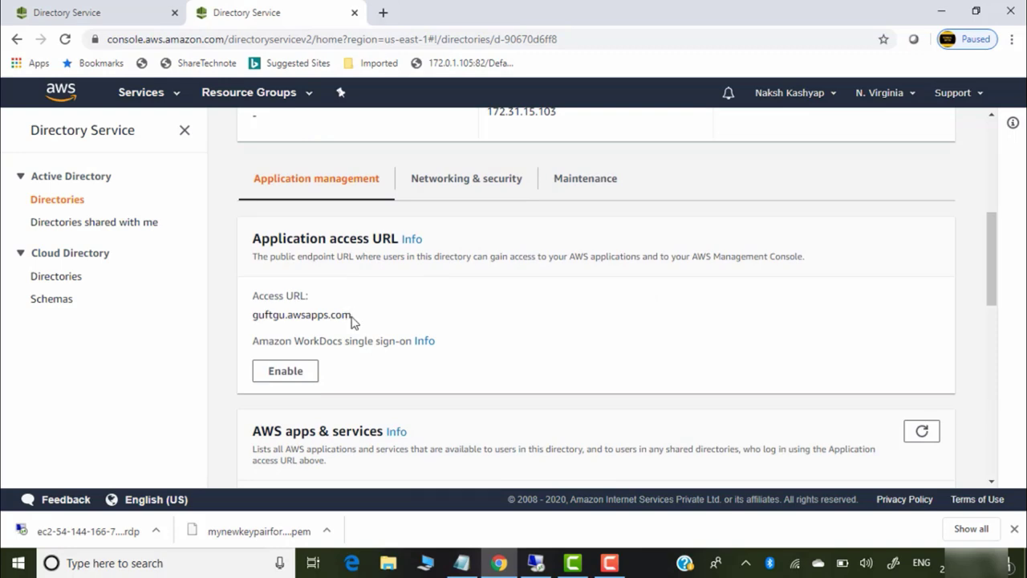
{"action": "scroll", "coordinate": [575, 363], "scroll_direction": "down", "scroll_amount": 3}
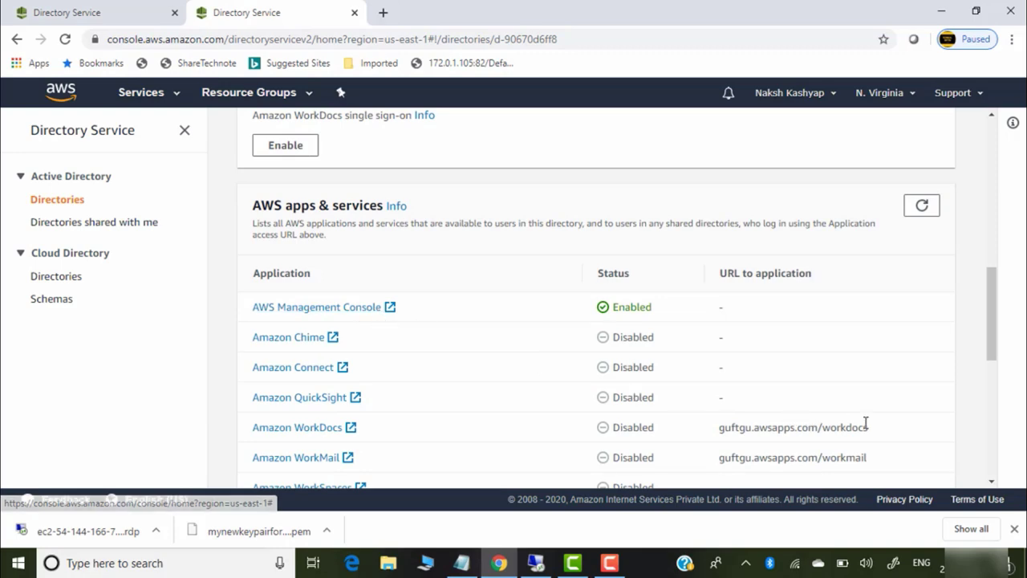
{"action": "scroll", "coordinate": [865, 426], "scroll_direction": "down", "scroll_amount": 4}
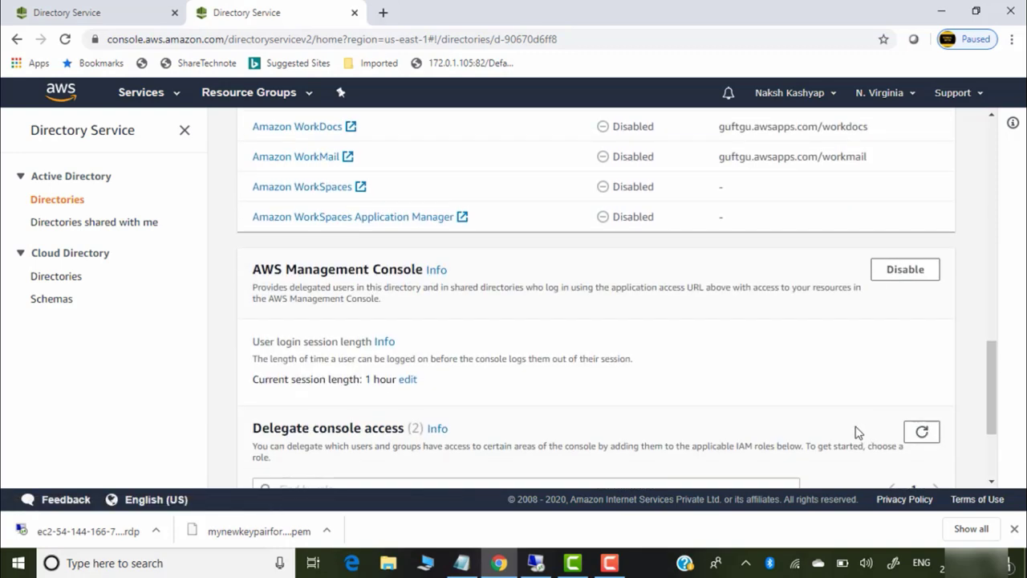
{"action": "scroll", "coordinate": [856, 431], "scroll_direction": "down", "scroll_amount": 1}
{"action": "scroll", "coordinate": [766, 417], "scroll_direction": "down", "scroll_amount": 1}
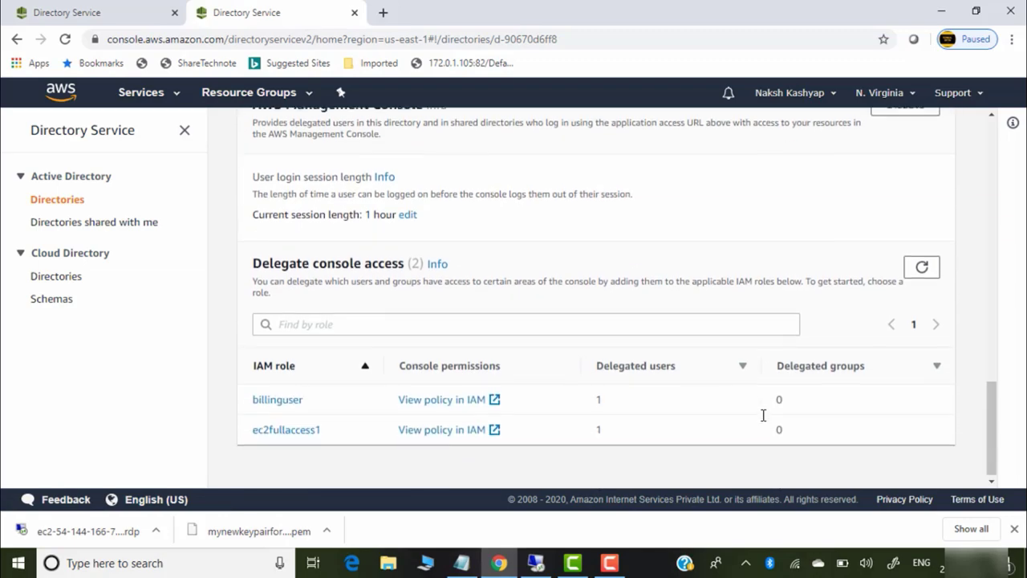
{"action": "scroll", "coordinate": [765, 419], "scroll_direction": "up", "scroll_amount": 12}
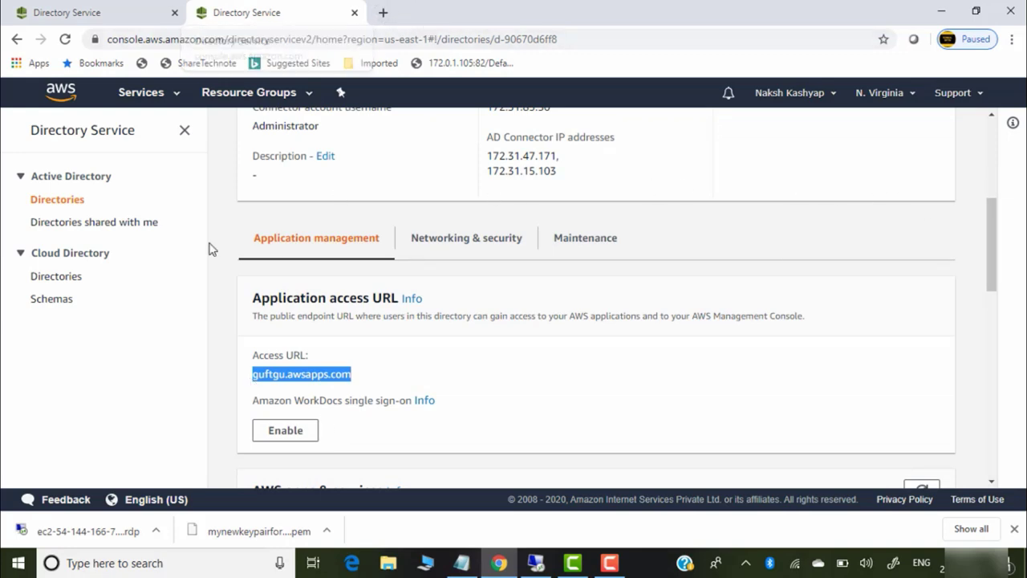
Load guftgu.awsapps.com/console in a new private browser window
{"action": "left_click", "coordinate": [1012, 40]}
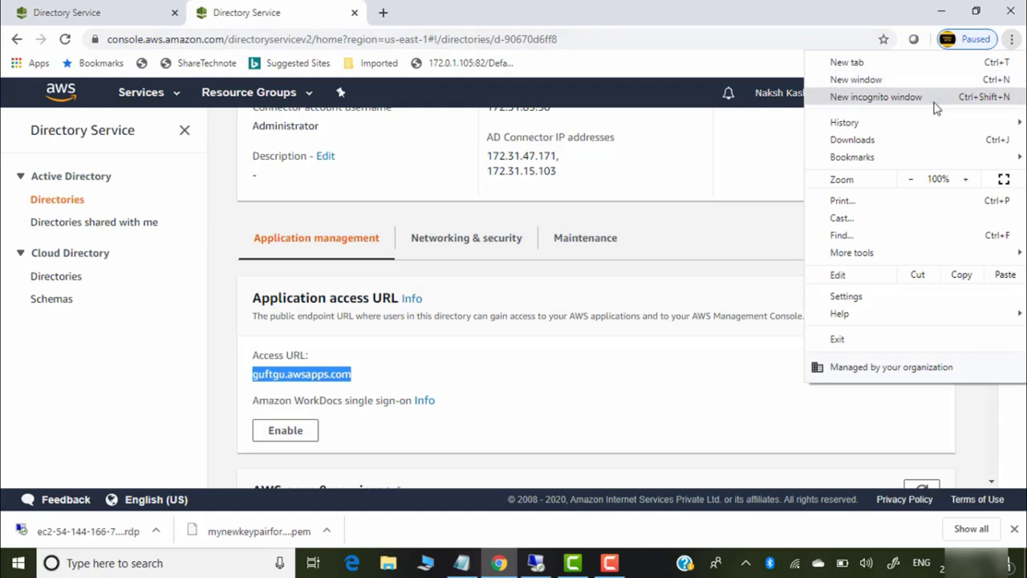
{"action": "left_click", "coordinate": [909, 98]}
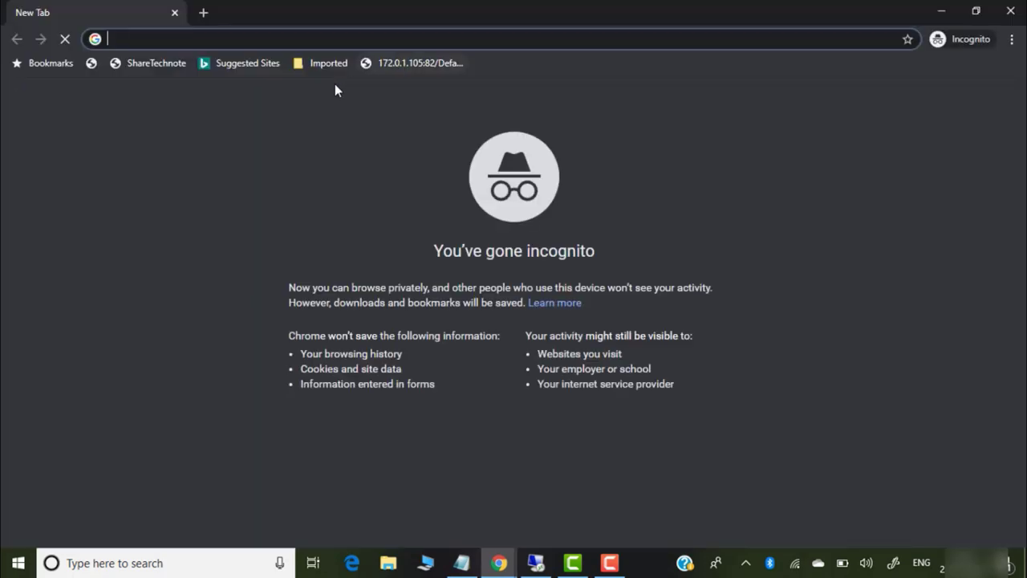
{"action": "type", "text": "guftgu.awsapps.com/"}
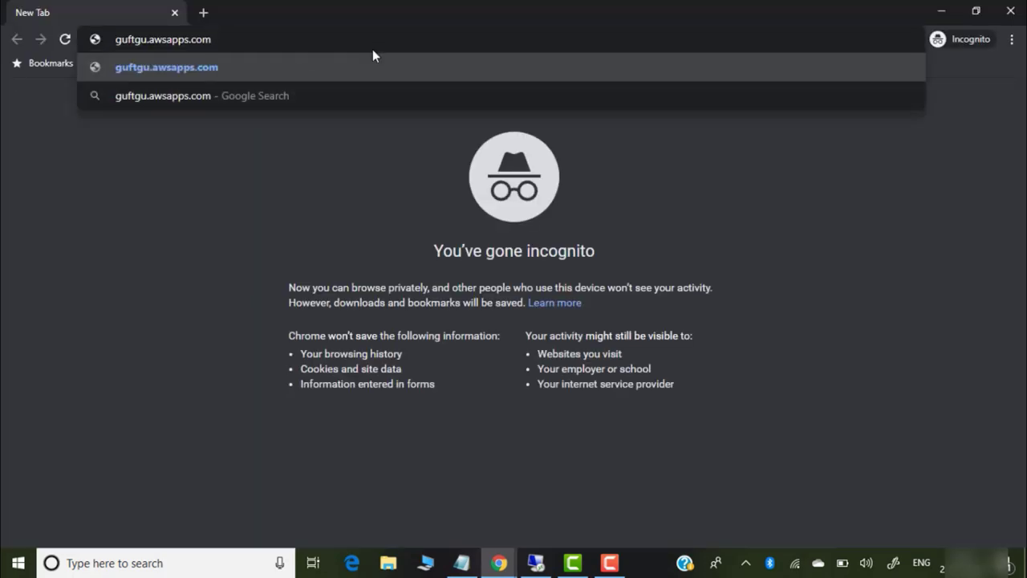
{"action": "type", "text": "console"}
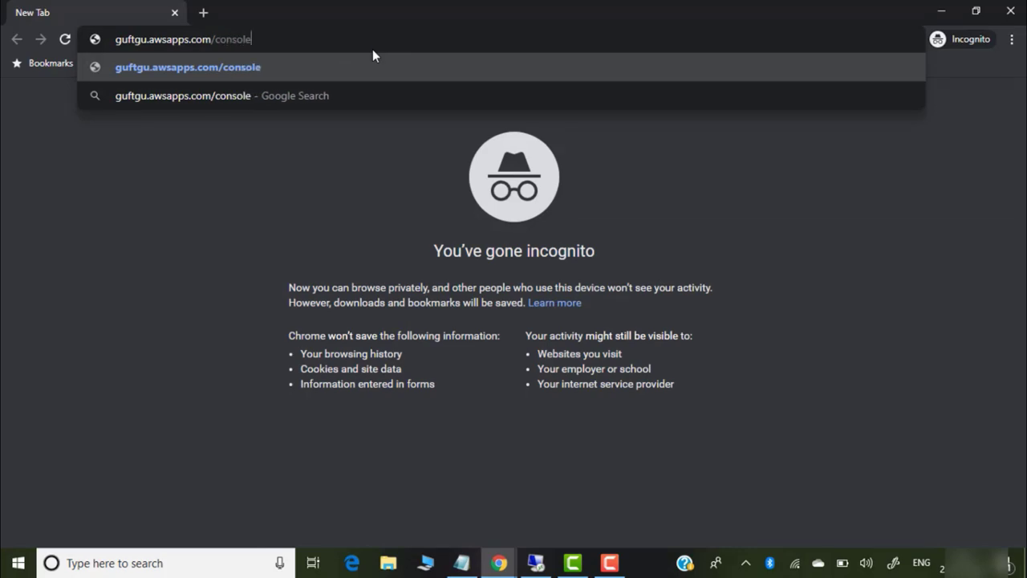
{"action": "key", "text": "Return"}
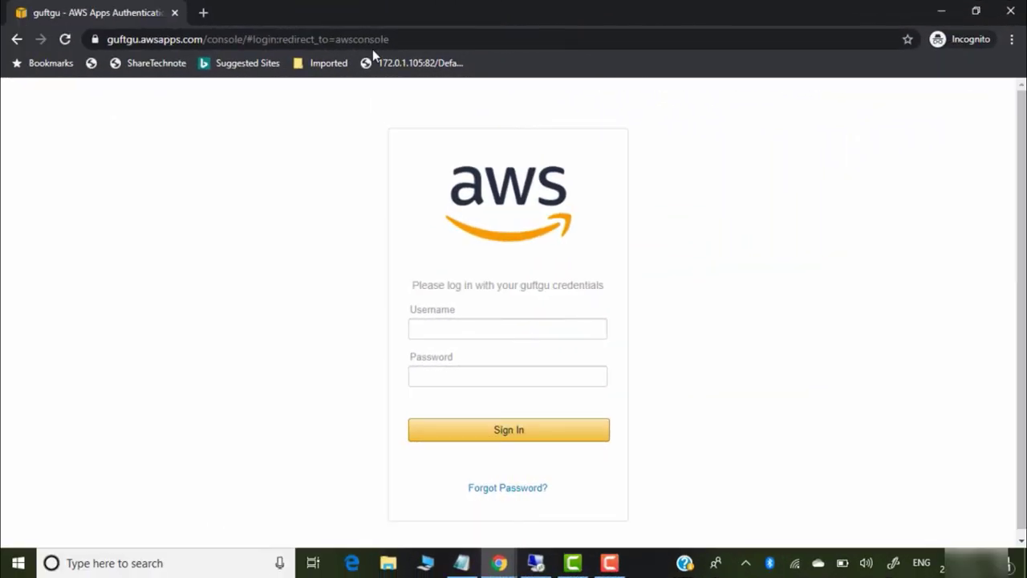
Sign in with the billing-only directory user's username and password
{"action": "left_click", "coordinate": [461, 328]}
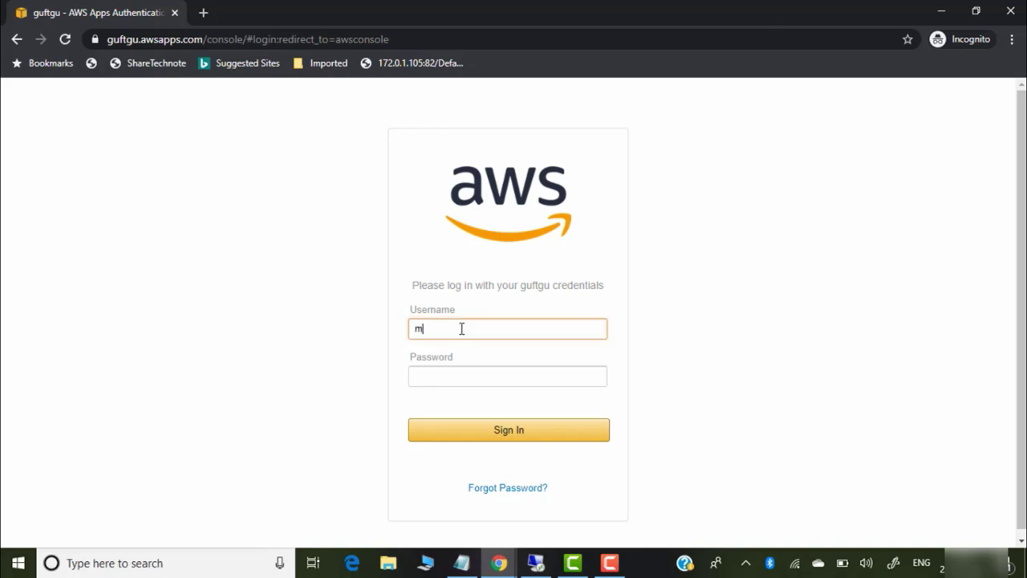
{"action": "left_click", "coordinate": [462, 375]}
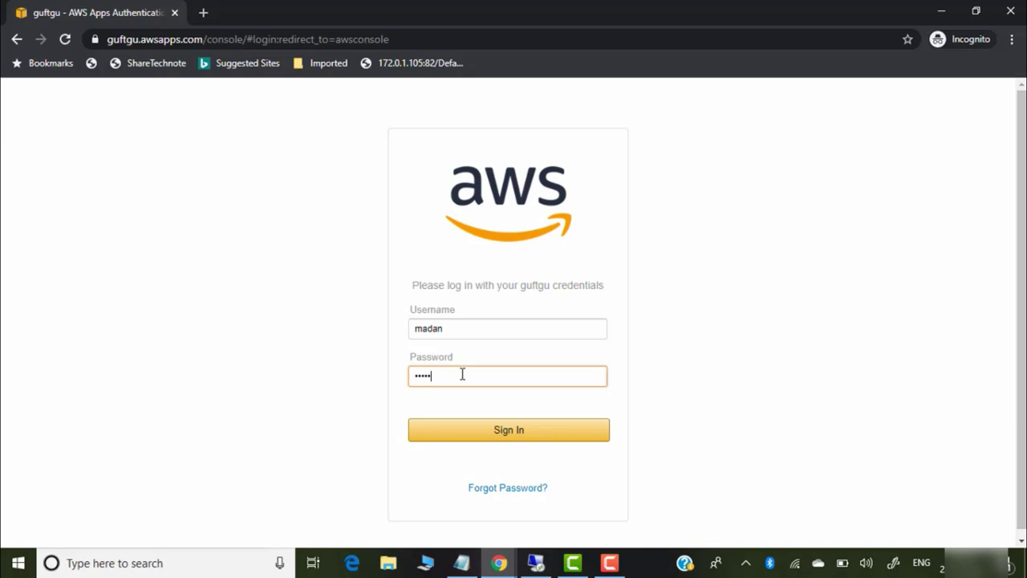
{"action": "left_click", "coordinate": [476, 564]}
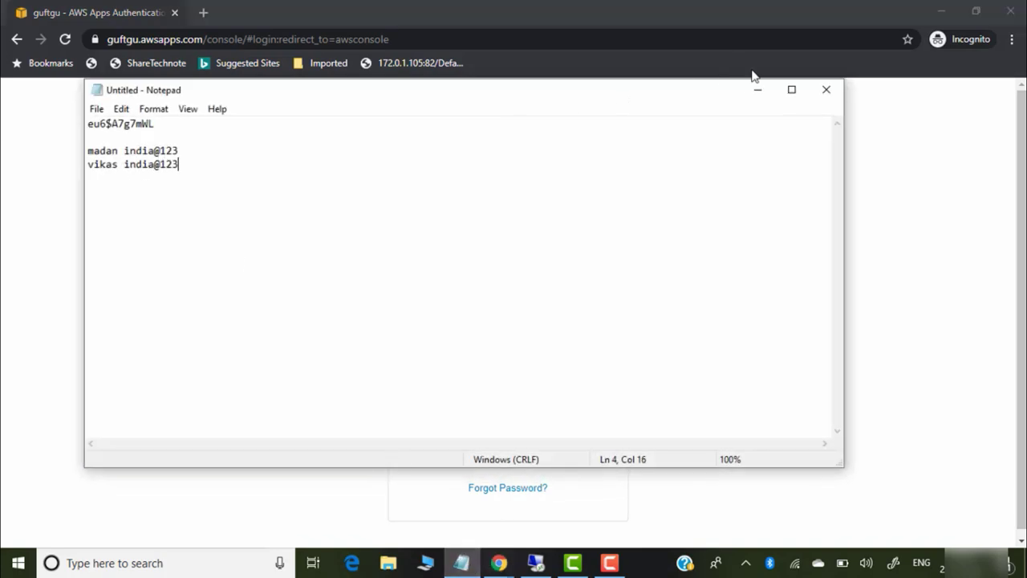
{"action": "left_click", "coordinate": [757, 89]}
{"action": "left_click", "coordinate": [505, 431]}
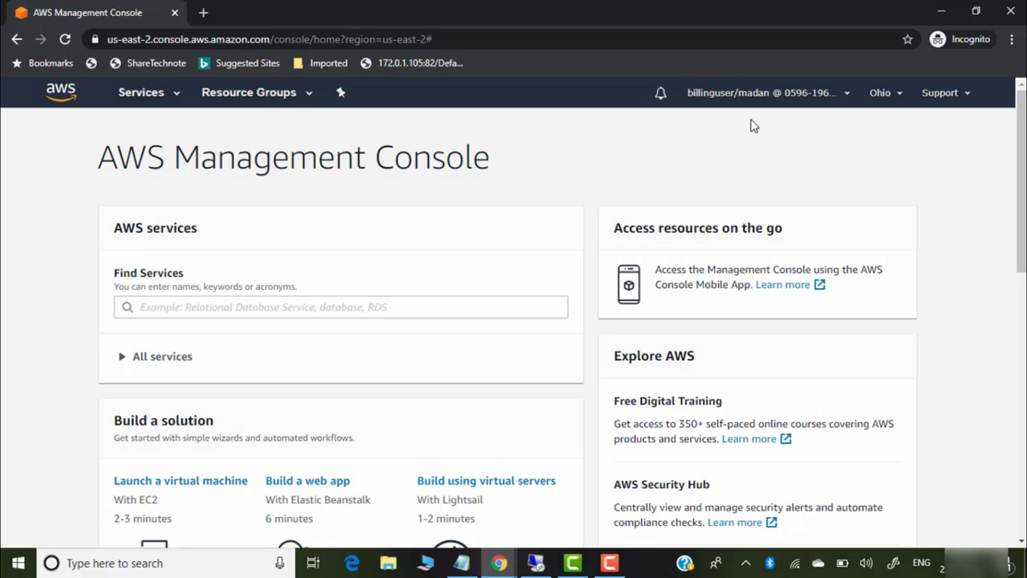
Open S3 as the billing user and confirm access is denied
{"action": "left_click", "coordinate": [171, 97]}
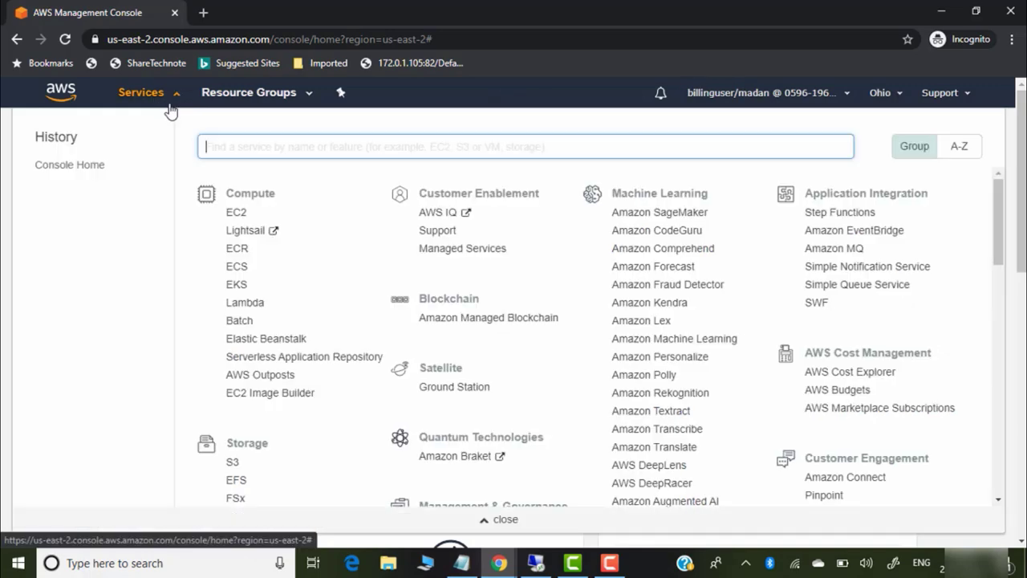
{"action": "left_click", "coordinate": [232, 463]}
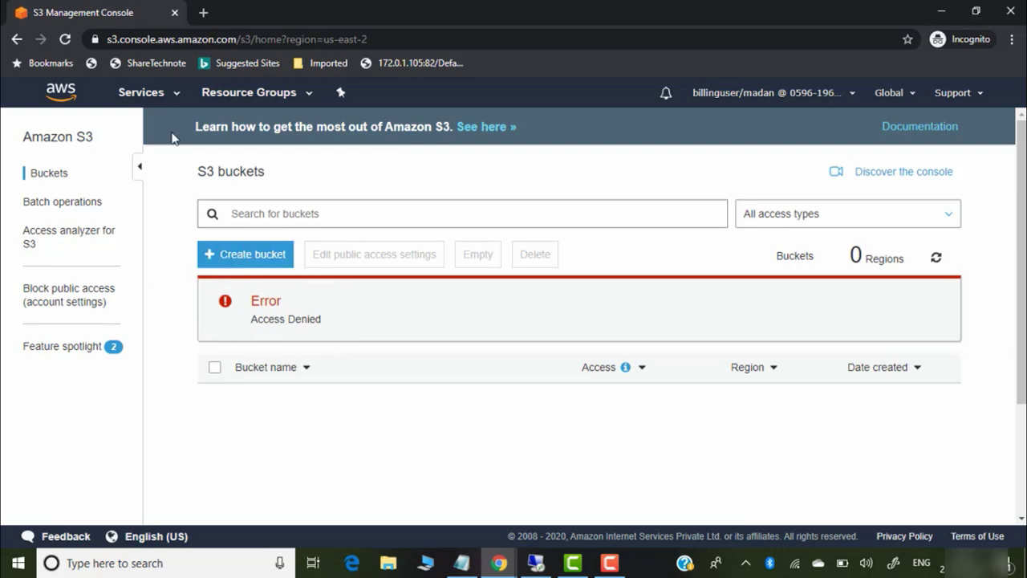
{"action": "left_click", "coordinate": [177, 100]}
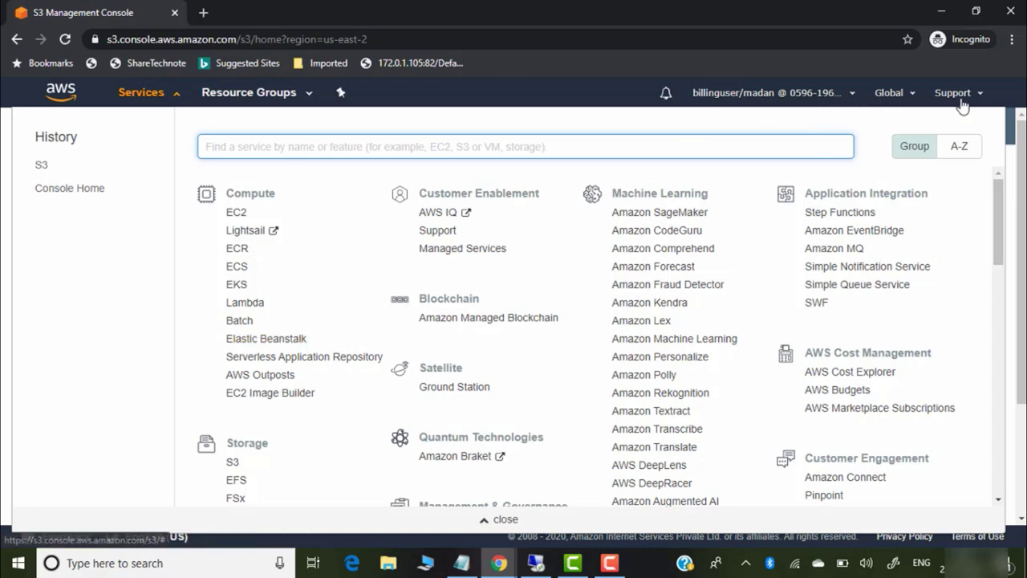
Open the billing dashboard successfully, then sign the billing user out
{"action": "left_click", "coordinate": [849, 96]}
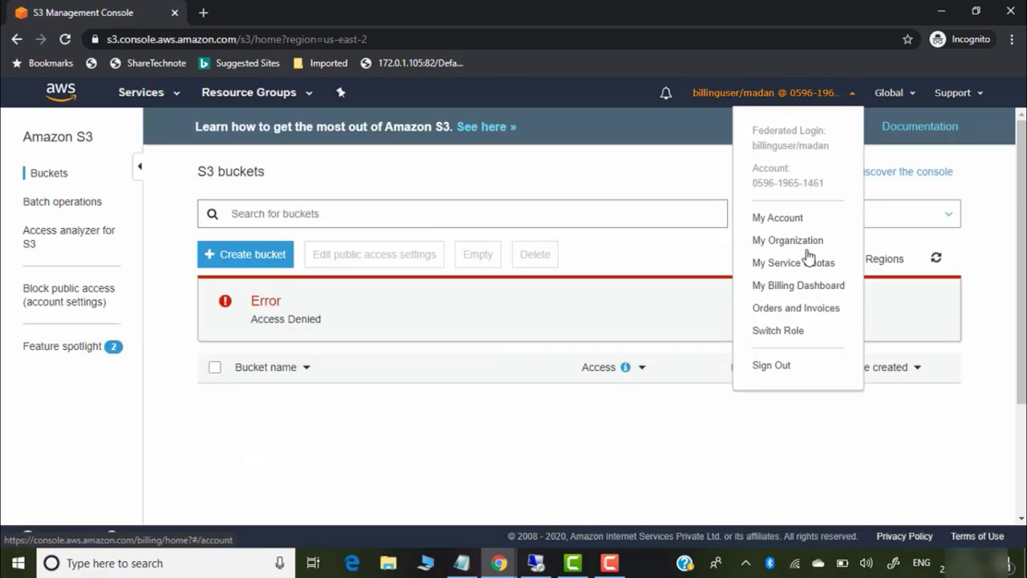
{"action": "left_click", "coordinate": [798, 293]}
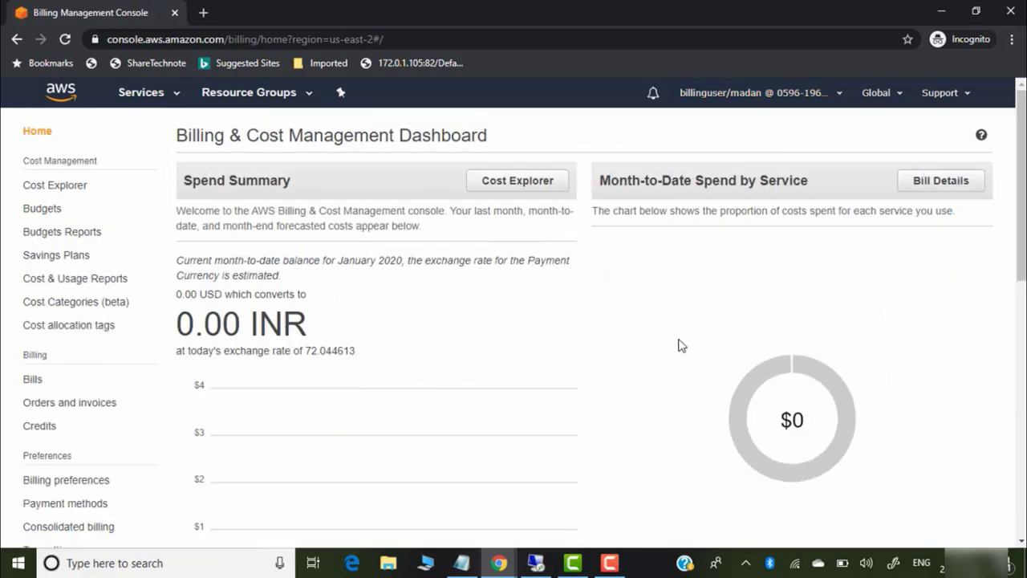
{"action": "left_click", "coordinate": [838, 94]}
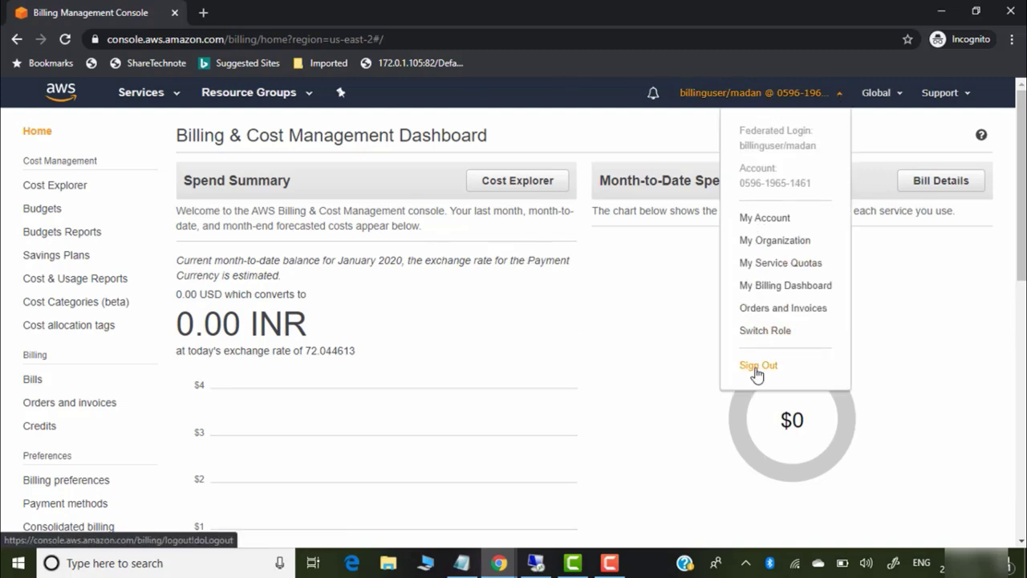
{"action": "left_click", "coordinate": [758, 366]}
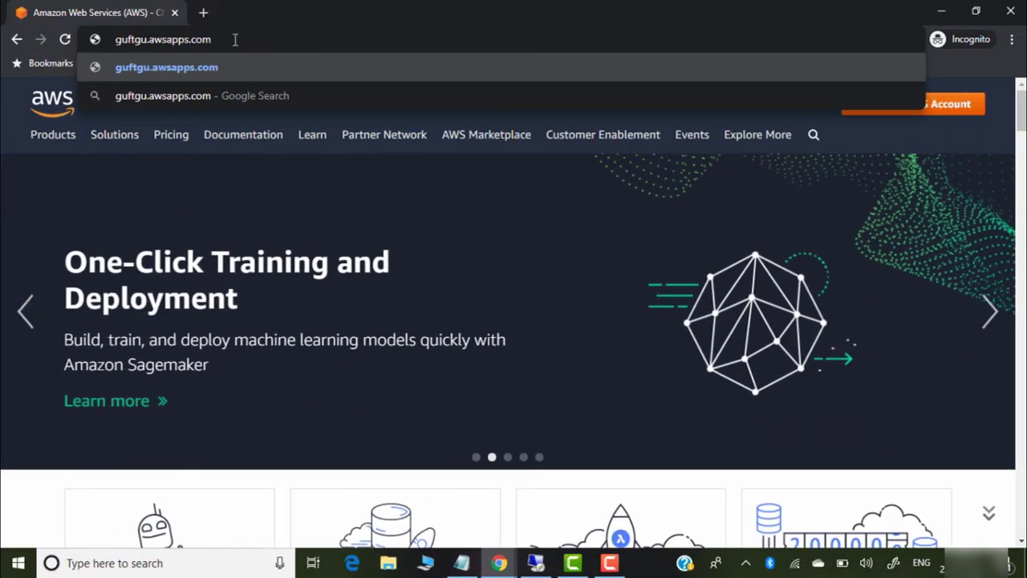
Sign in at guftgu.awsapps.com/console as the EC2-only directory user
{"action": "type", "text": "/conso"}
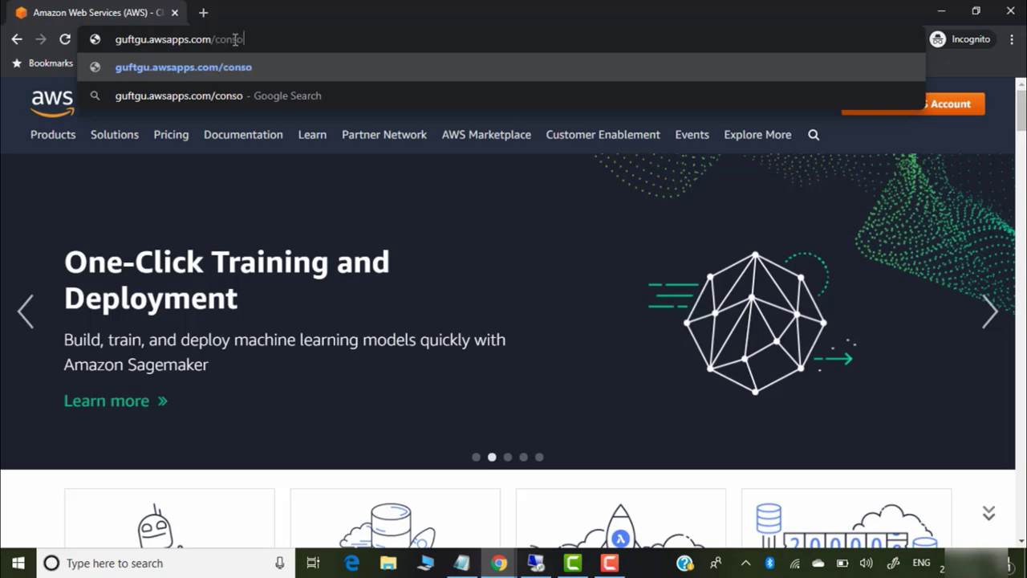
{"action": "type", "text": "le"}
{"action": "key", "text": "Return"}
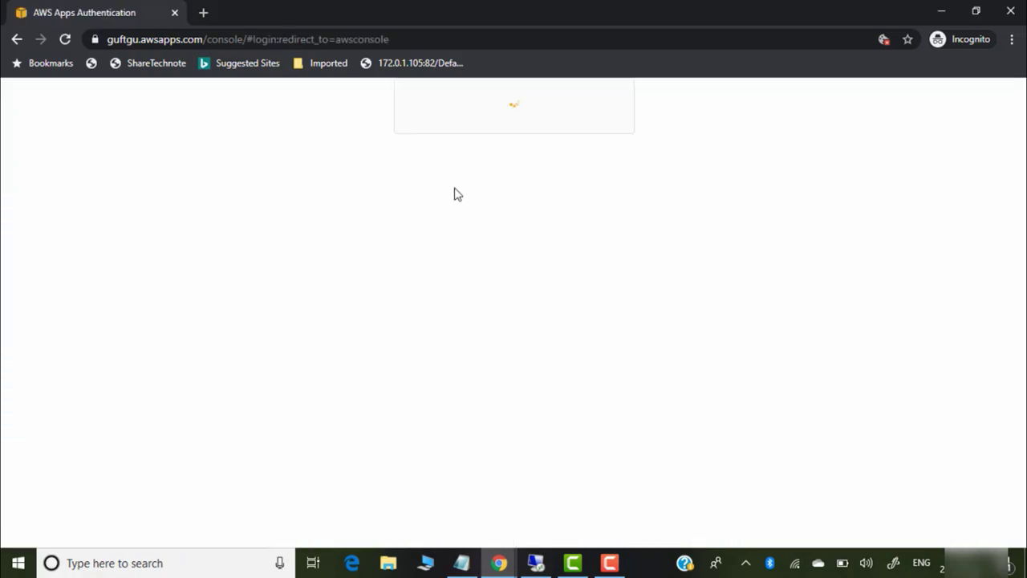
{"action": "left_click", "coordinate": [503, 330]}
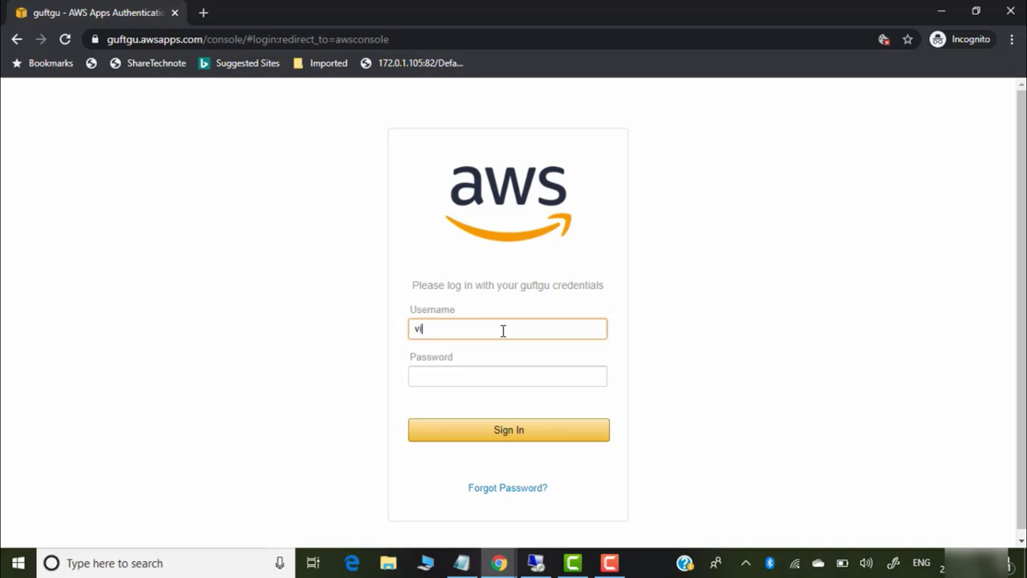
{"action": "left_click", "coordinate": [502, 381]}
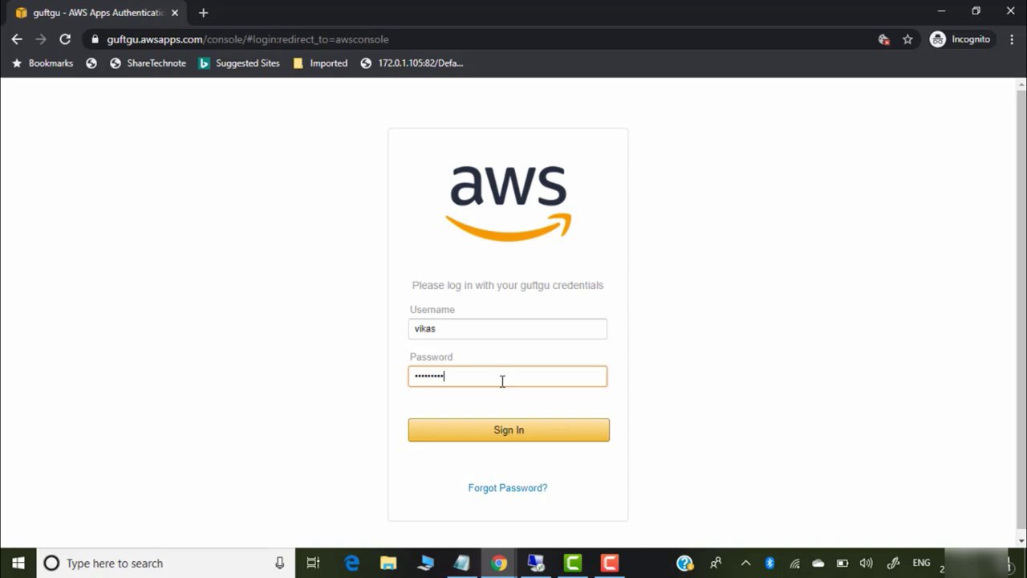
{"action": "left_click", "coordinate": [500, 429]}
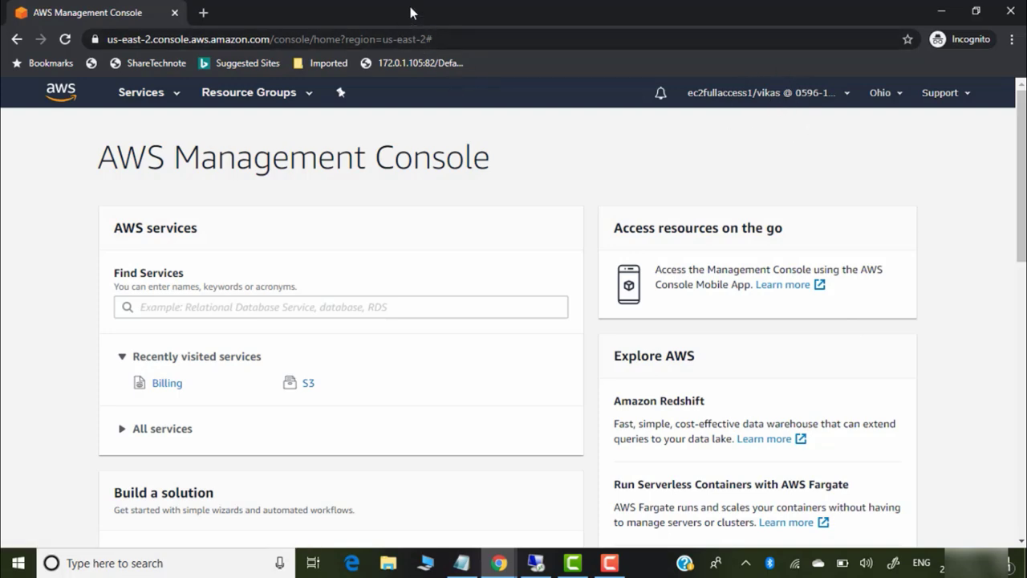
Confirm the billing dashboard is denied, then open the EC2 dashboard
{"action": "left_click", "coordinate": [456, 39]}
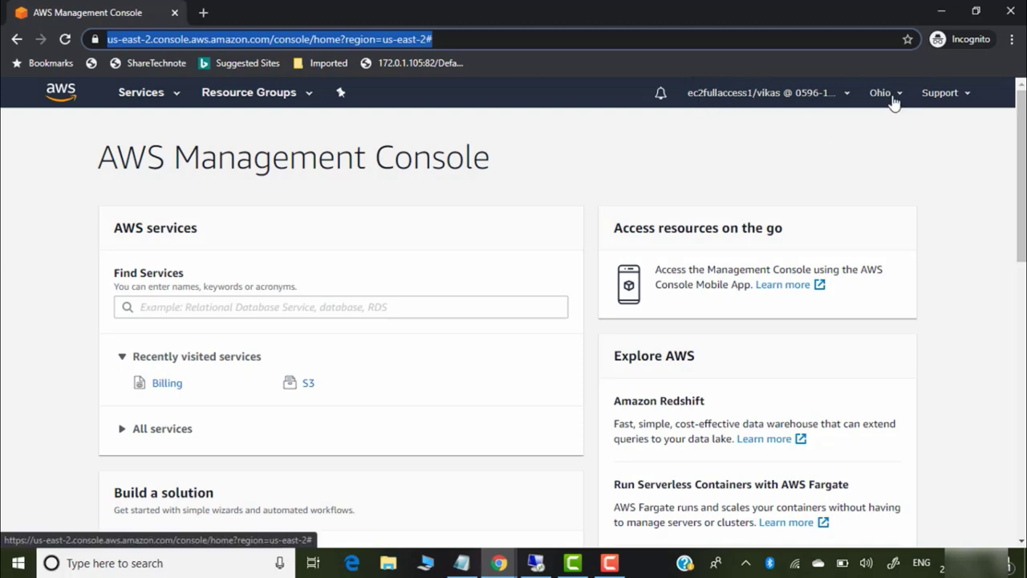
{"action": "left_click", "coordinate": [809, 100]}
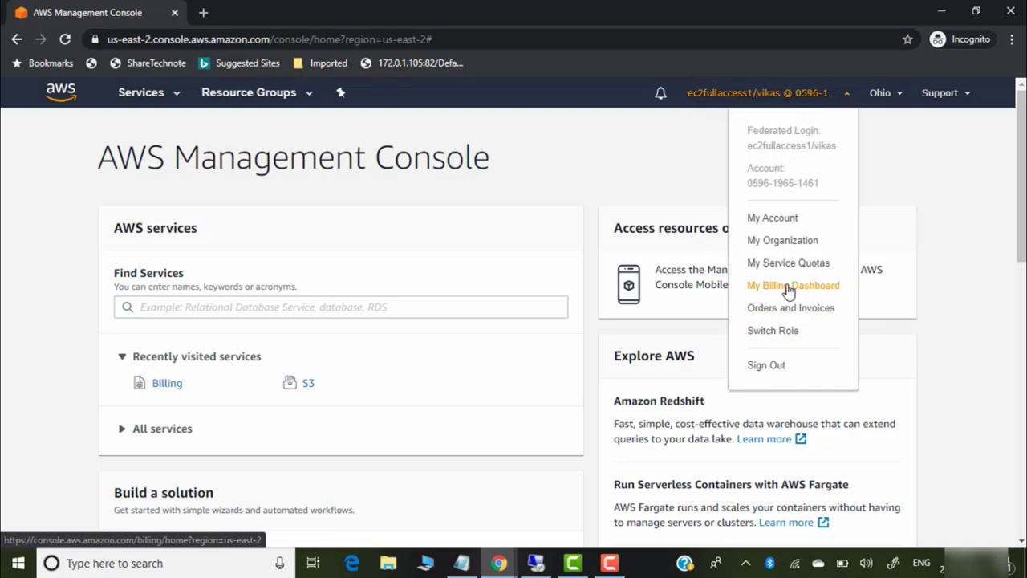
{"action": "left_click", "coordinate": [790, 287]}
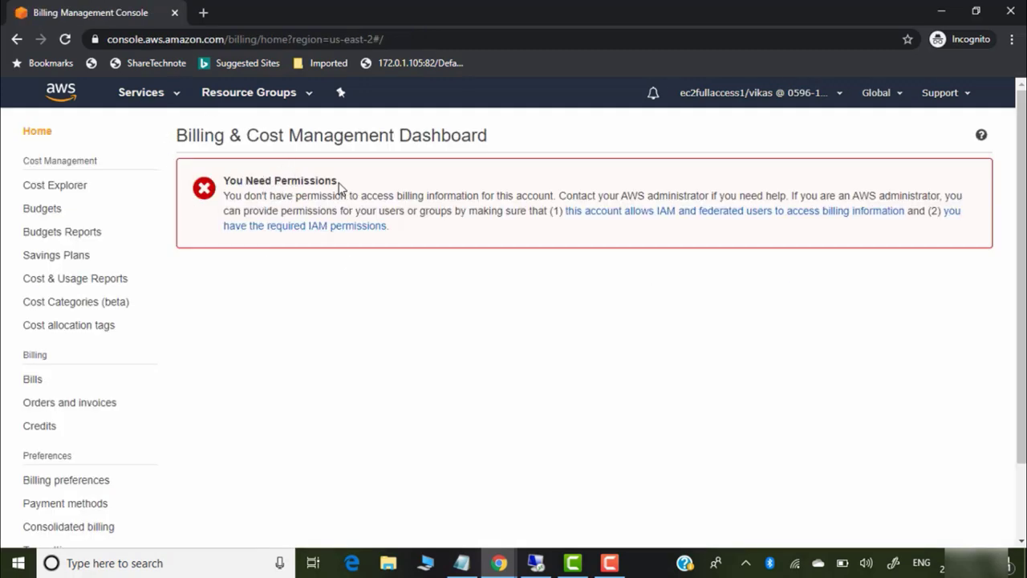
{"action": "left_click", "coordinate": [172, 98]}
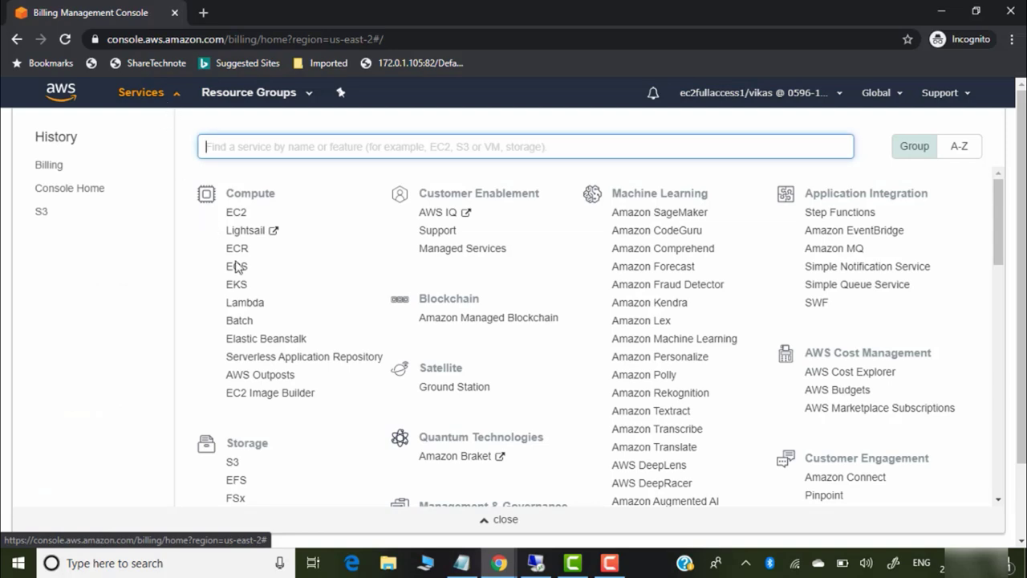
{"action": "left_click", "coordinate": [236, 214]}
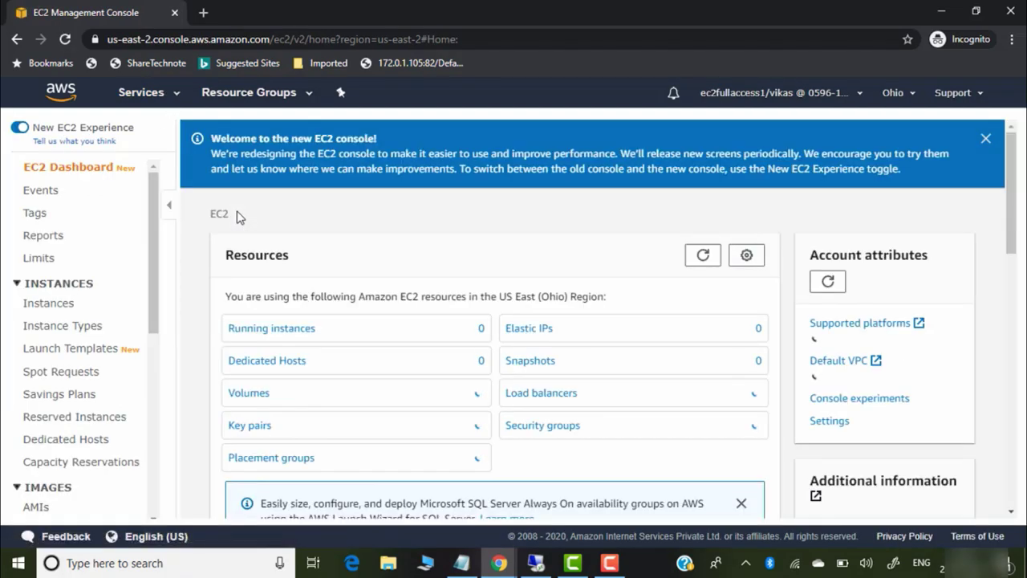
Create a 10 GiB EBS volume and refresh the Volumes list
{"action": "left_click_drag", "start_coordinate": [152, 216], "coordinate": [156, 342]}
{"action": "left_click", "coordinate": [57, 301]}
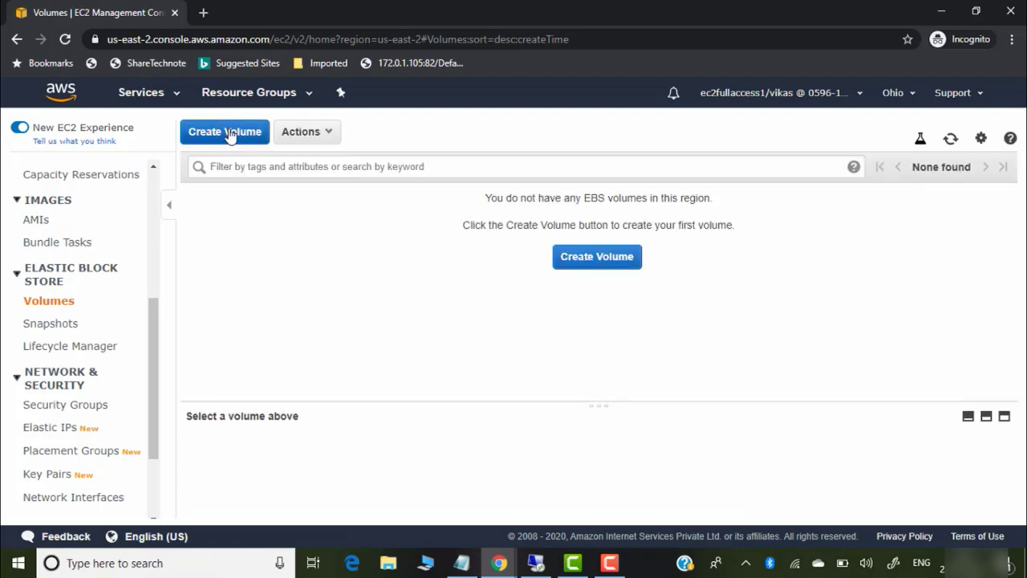
{"action": "left_click", "coordinate": [233, 134]}
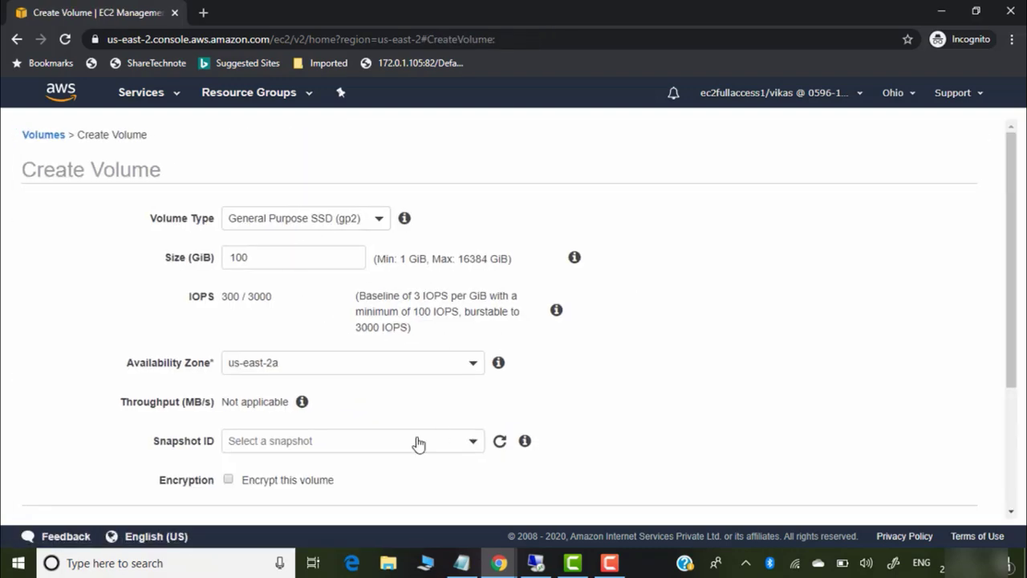
{"action": "double_click", "coordinate": [311, 256]}
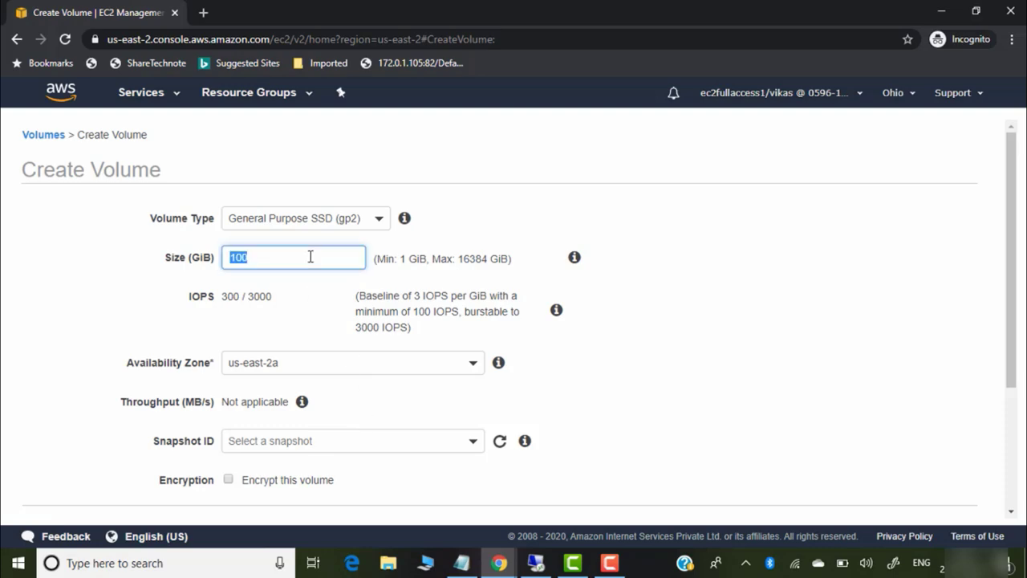
{"action": "type", "text": "1"}
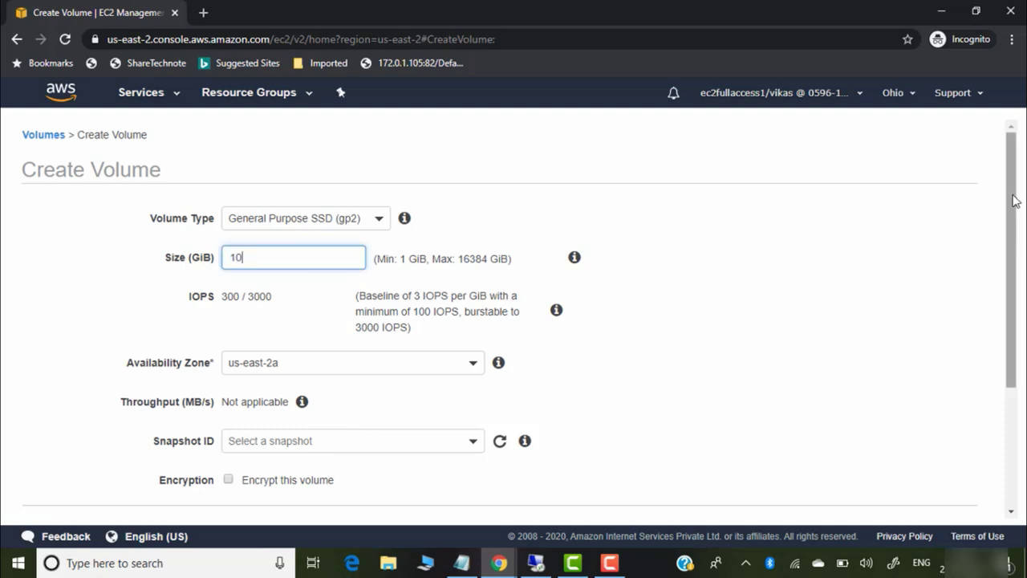
{"action": "left_click_drag", "start_coordinate": [1011, 201], "coordinate": [1011, 361]}
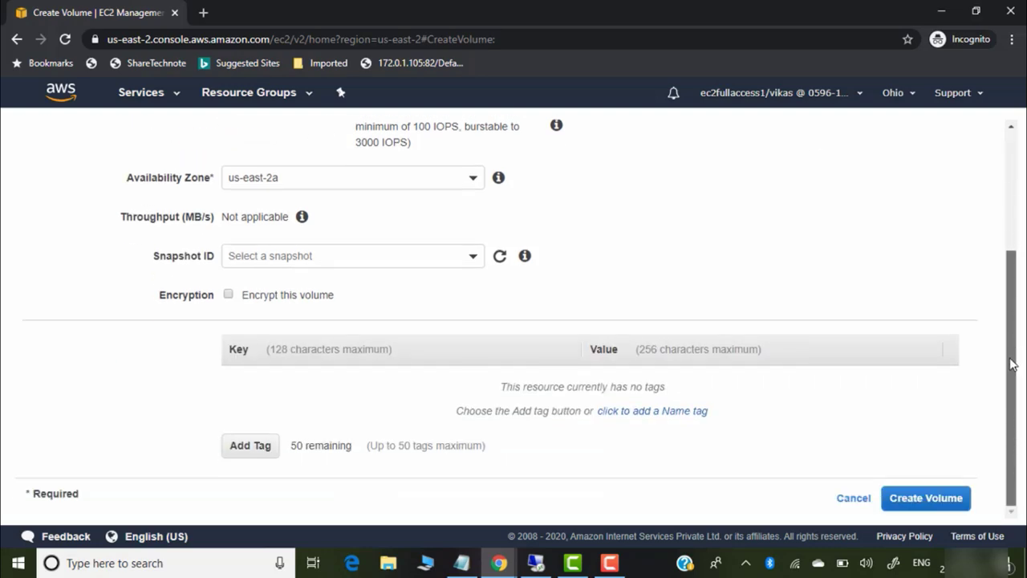
{"action": "left_click", "coordinate": [955, 496]}
{"action": "left_click", "coordinate": [685, 313]}
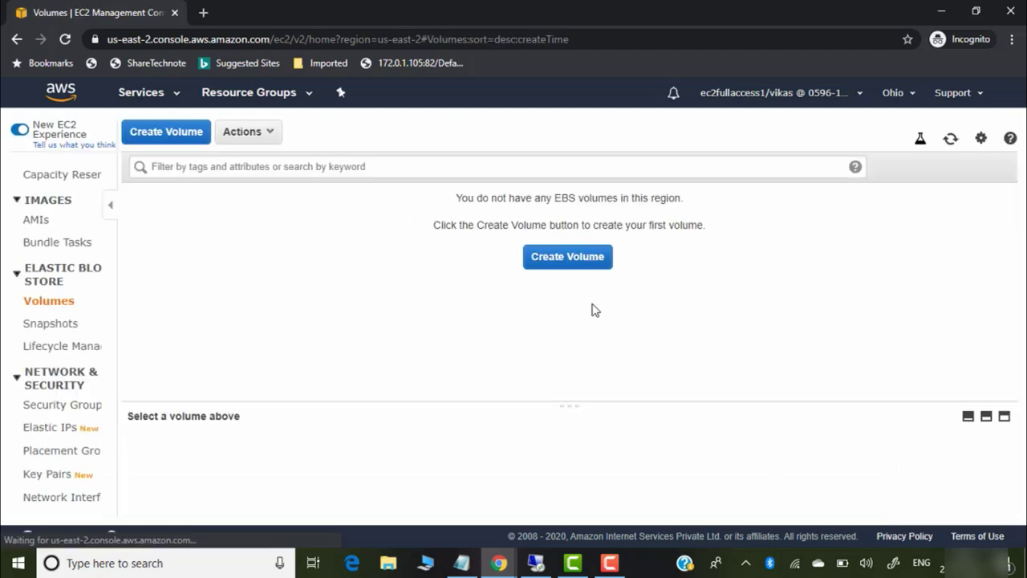
{"action": "left_click", "coordinate": [951, 139]}
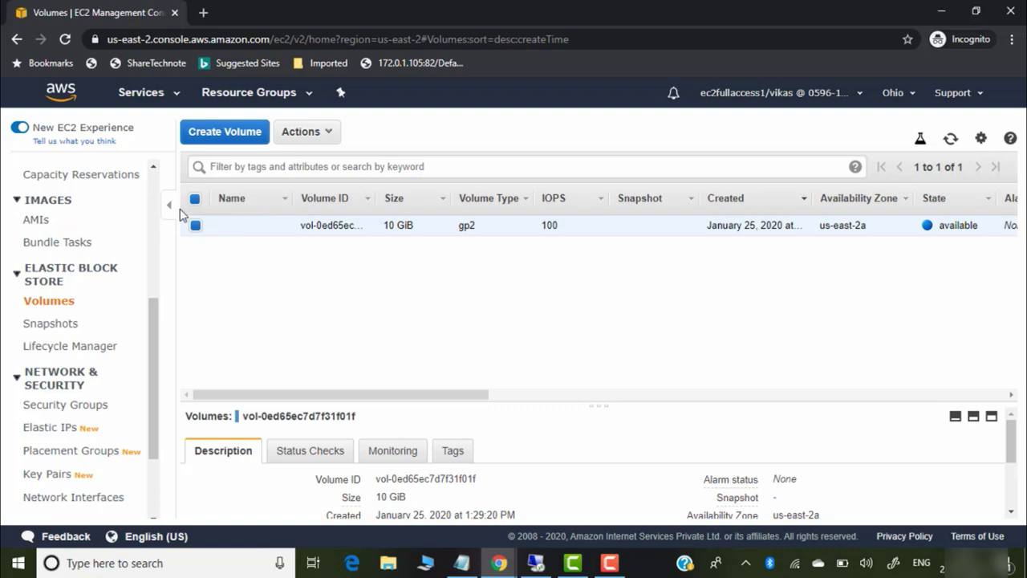
Delete the new 10 GiB volume and sign the EC2-only user out
{"action": "left_click", "coordinate": [321, 135]}
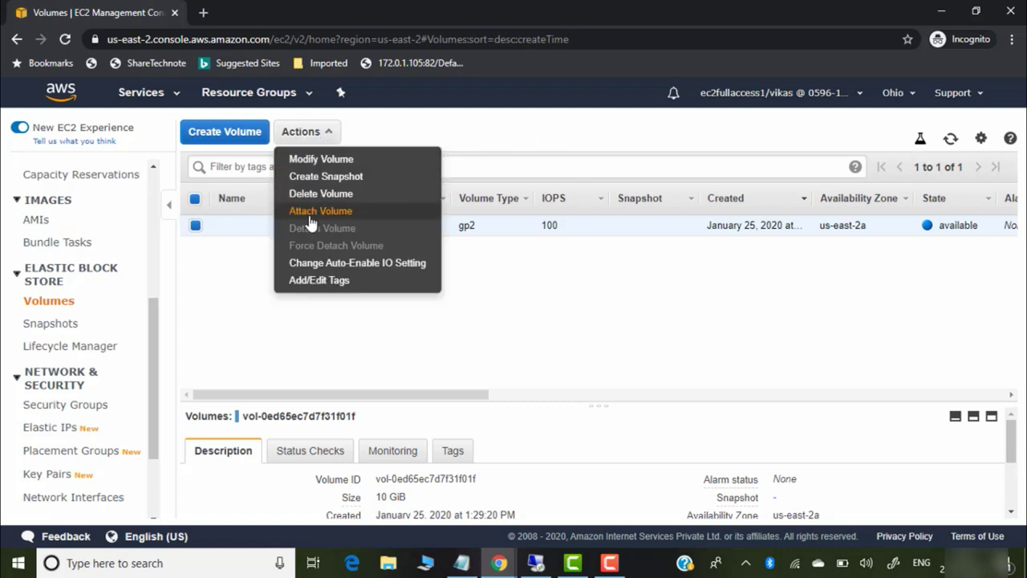
{"action": "left_click", "coordinate": [329, 194]}
{"action": "left_click", "coordinate": [711, 374]}
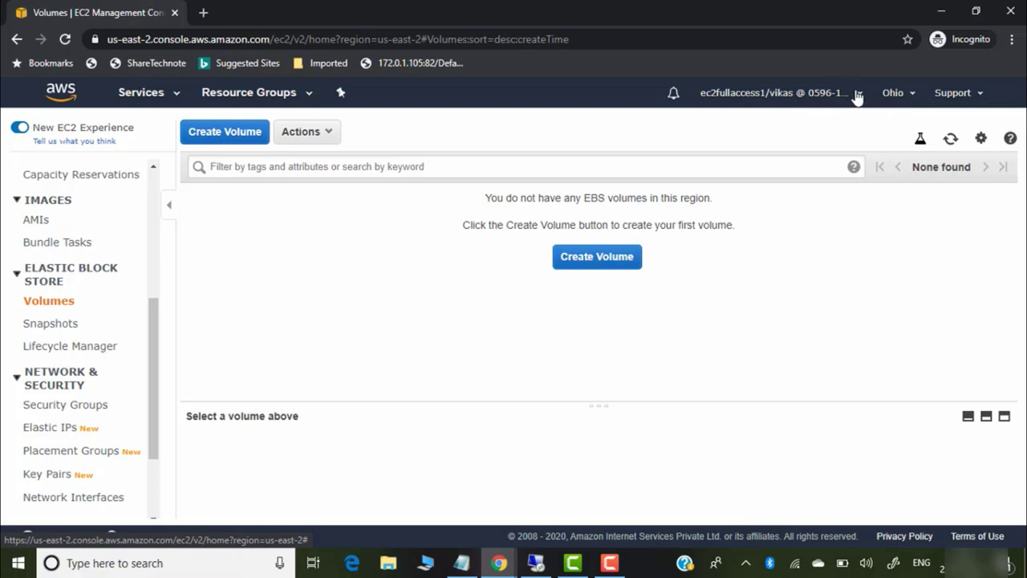
{"action": "left_click", "coordinate": [856, 96]}
{"action": "left_click", "coordinate": [781, 365]}
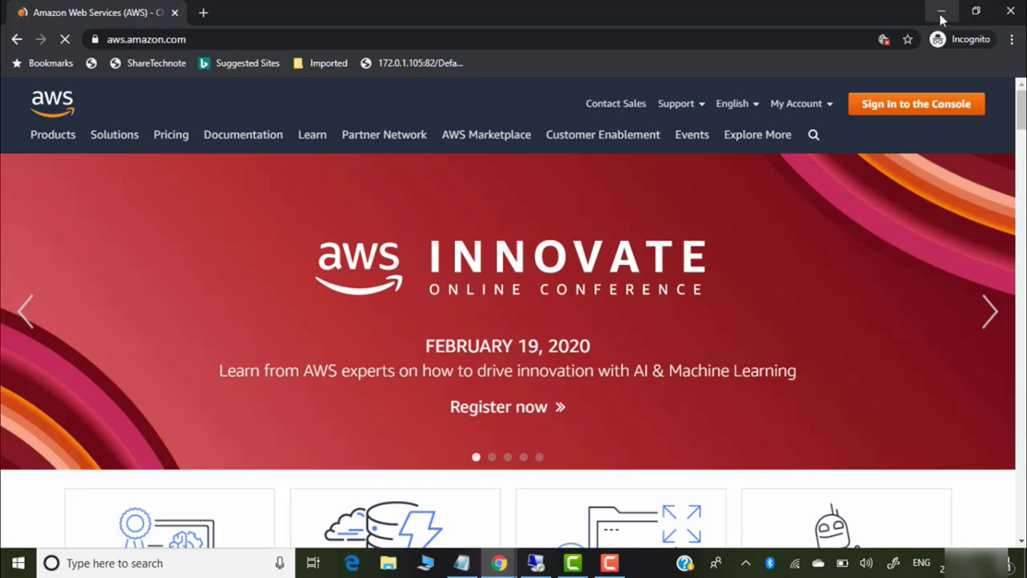
In the admin window, open the billinguser role from Delegate console access to view its delegated user
{"action": "left_click", "coordinate": [940, 15]}
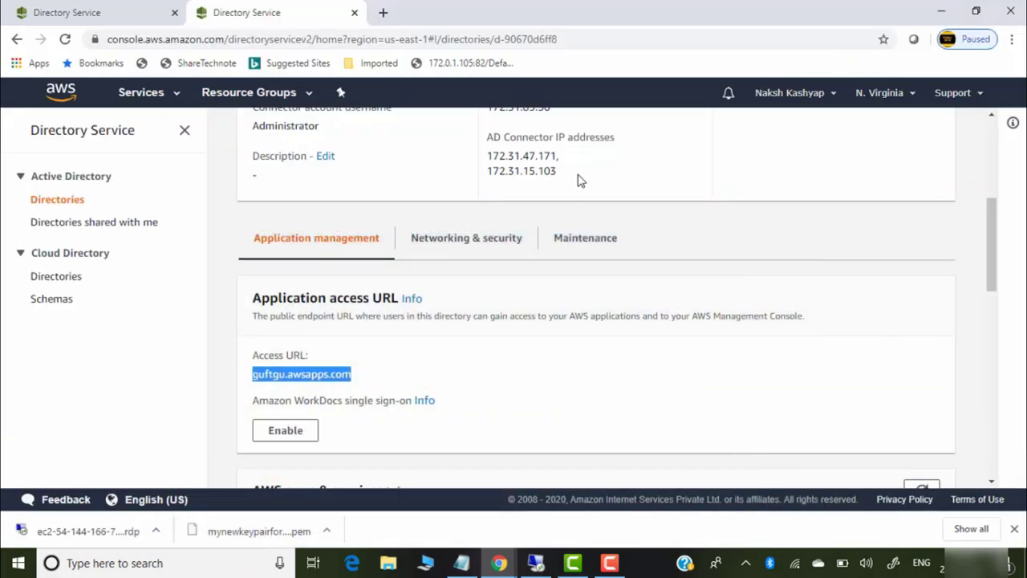
{"action": "left_click_drag", "start_coordinate": [990, 241], "coordinate": [988, 434]}
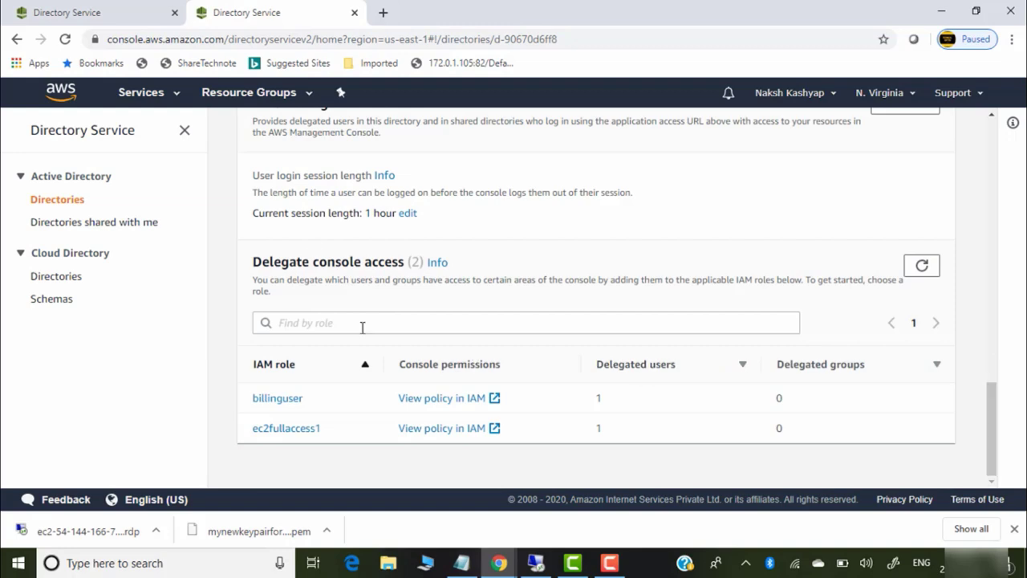
{"action": "left_click", "coordinate": [277, 398]}
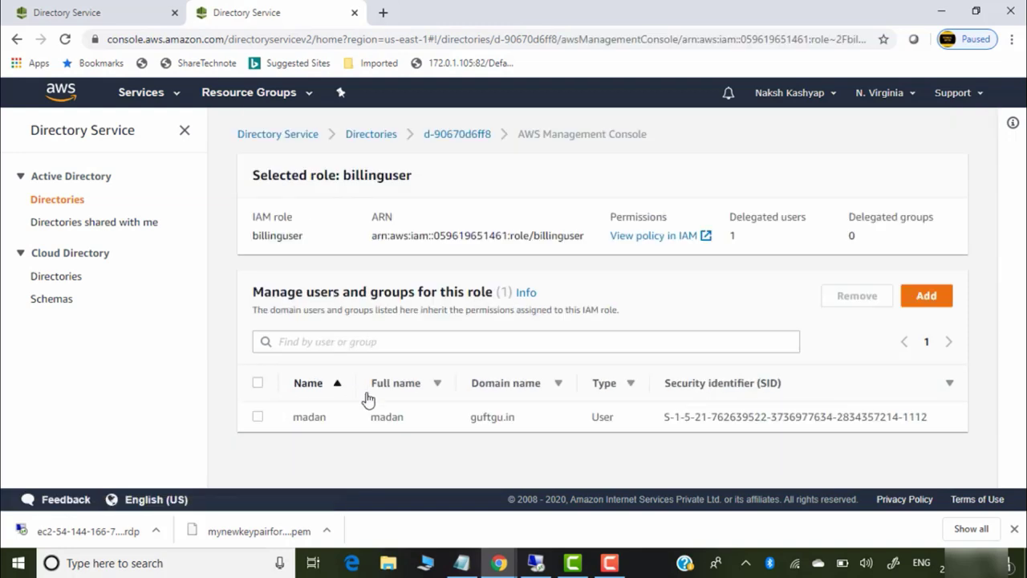